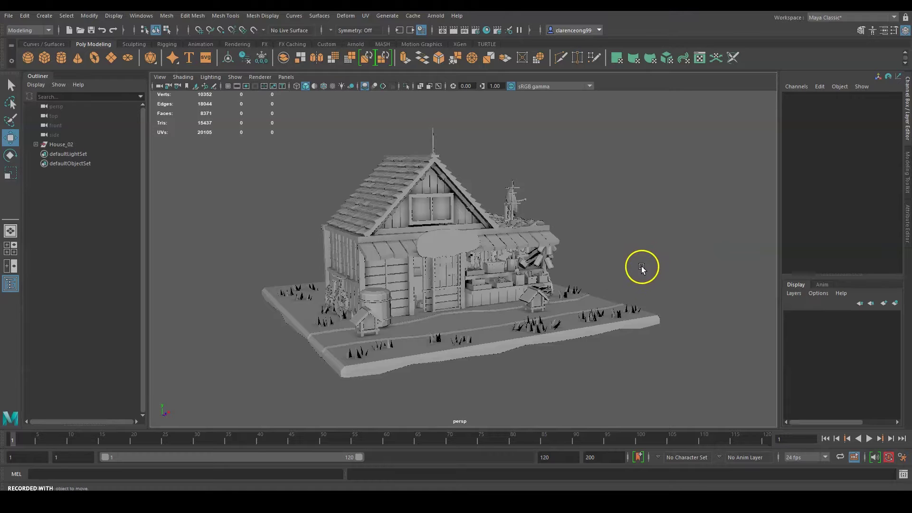
- Turn on two-sided lighting in the perspective view
{"action": "left_click", "coordinate": [211, 77]}
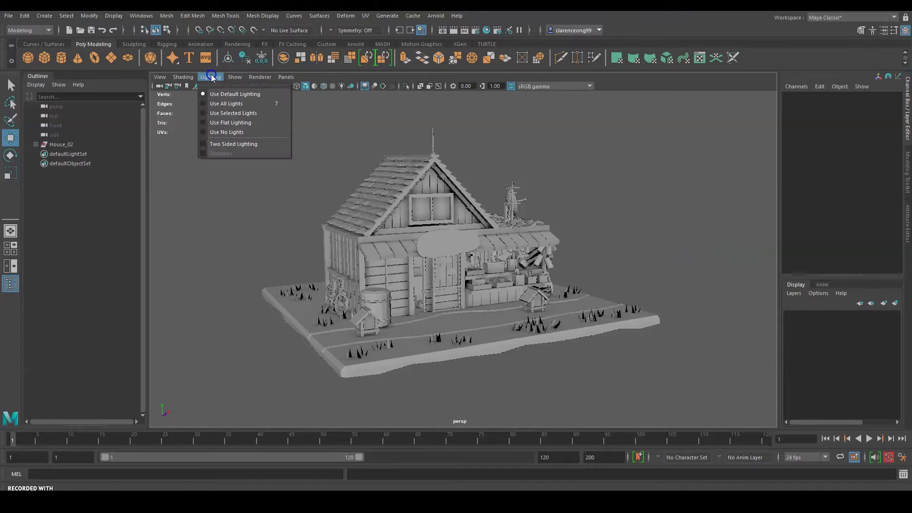
{"action": "left_click", "coordinate": [230, 144]}
- Examine the house model close up and from several angles, covering the shop front, awnings, side wall, bicycle, barrel and ground base
{"action": "left_click_drag", "start_coordinate": [675, 239], "coordinate": [580, 238], "text": "alt"}
{"action": "scroll", "coordinate": [584, 236], "scroll_direction": "up", "scroll_amount": 5}
{"action": "left_click_drag", "start_coordinate": [488, 241], "coordinate": [627, 234], "text": "alt"}
{"action": "scroll", "coordinate": [479, 241], "scroll_direction": "up", "scroll_amount": 3}
{"action": "scroll", "coordinate": [479, 240], "scroll_direction": "up", "scroll_amount": 2}
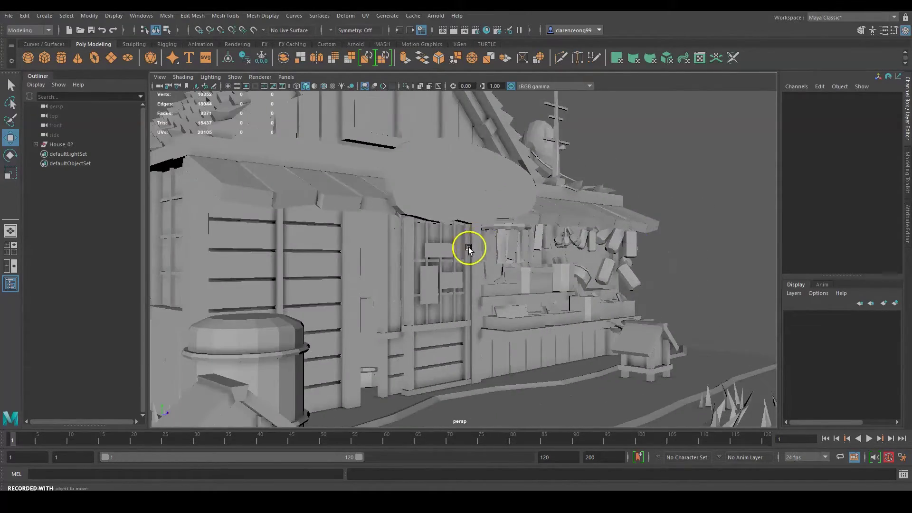
{"action": "left_click_drag", "start_coordinate": [426, 258], "coordinate": [536, 240], "text": "alt"}
{"action": "middle_click_drag", "start_coordinate": [536, 240], "coordinate": [428, 208], "text": "alt"}
{"action": "left_click_drag", "start_coordinate": [594, 248], "coordinate": [547, 257], "text": "alt"}
{"action": "right_click_drag", "start_coordinate": [548, 257], "coordinate": [537, 261], "text": "alt"}
{"action": "left_click_drag", "start_coordinate": [538, 261], "coordinate": [450, 338], "text": "alt"}
{"action": "right_click_drag", "start_coordinate": [450, 338], "coordinate": [432, 350], "text": "alt"}
{"action": "left_click_drag", "start_coordinate": [433, 349], "coordinate": [592, 212], "text": "alt"}
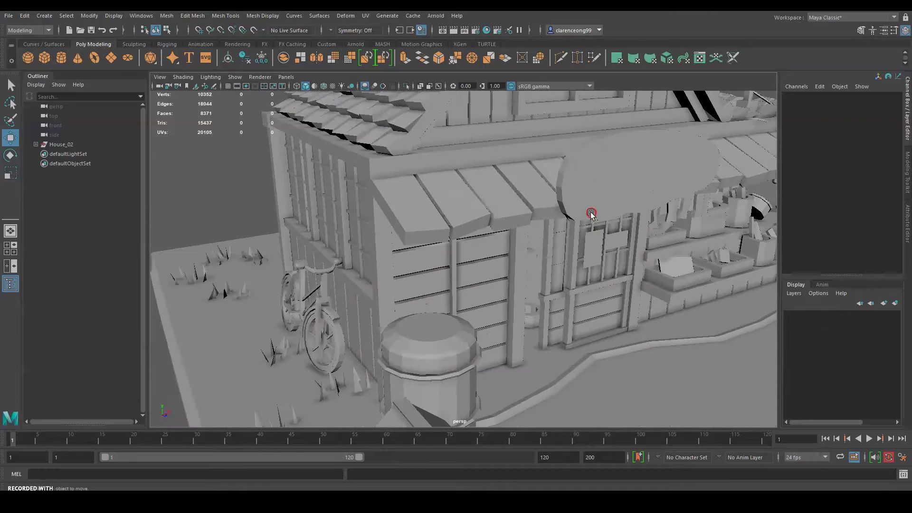
{"action": "left_click", "coordinate": [435, 341]}
{"action": "key", "text": "f"}
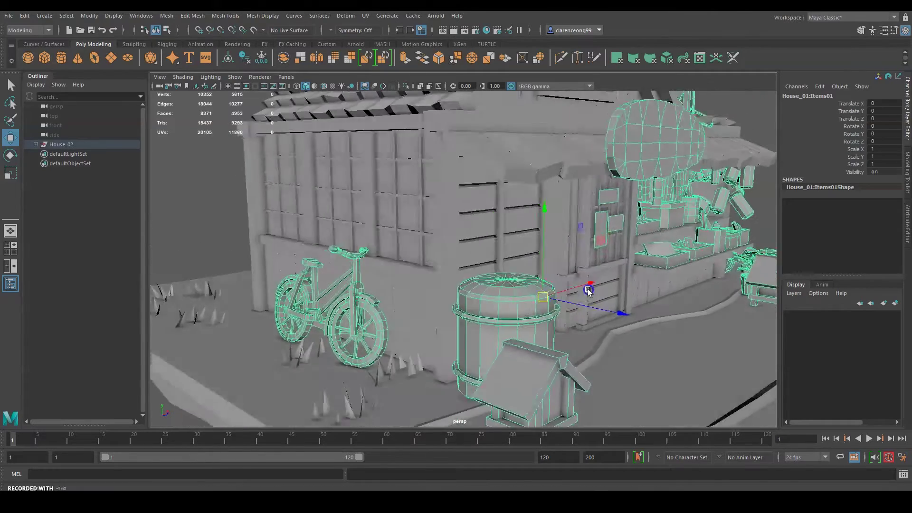
{"action": "left_click", "coordinate": [757, 198]}
{"action": "left_click_drag", "start_coordinate": [591, 301], "coordinate": [483, 264], "text": "alt"}
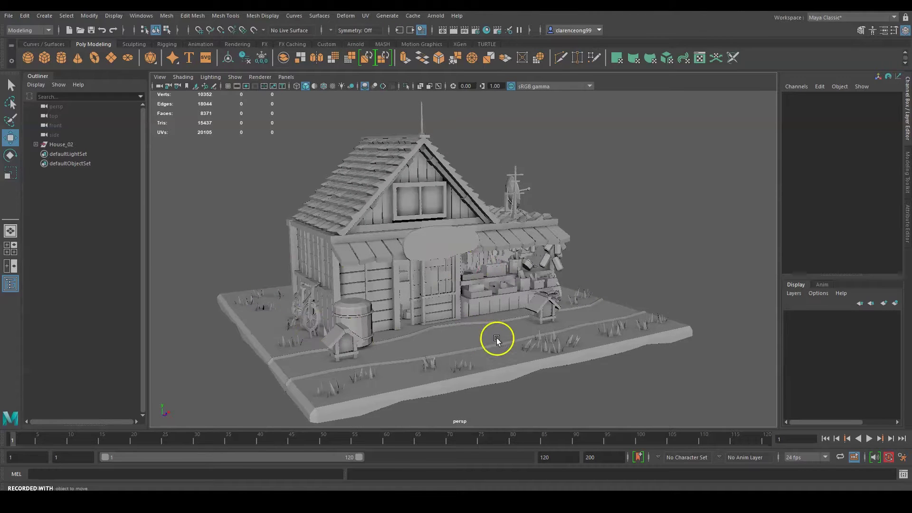
{"action": "left_click_drag", "start_coordinate": [561, 347], "coordinate": [540, 346], "text": "alt"}
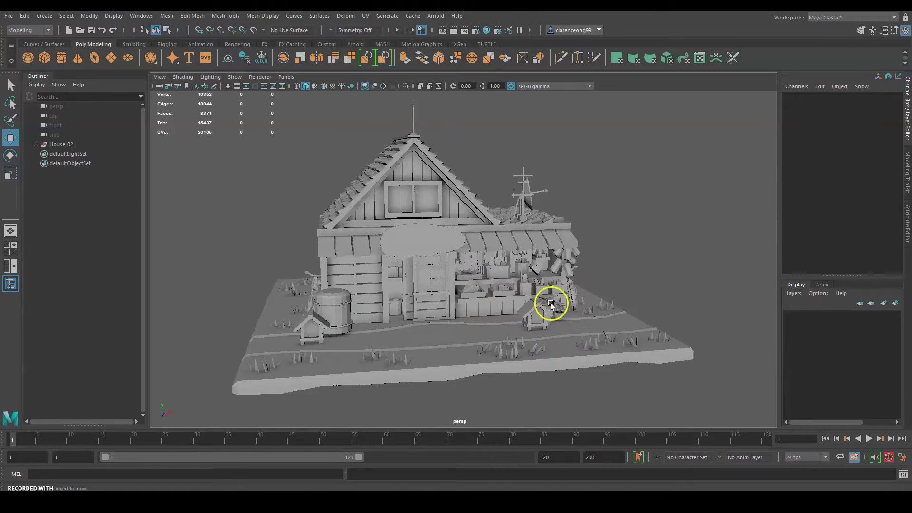
{"action": "mouse_move", "coordinate": [540, 295]}
{"action": "left_mouse_down", "text": "alt"}
{"action": "mouse_move", "coordinate": [554, 308]}
{"action": "mouse_move", "coordinate": [524, 311]}
{"action": "mouse_move", "coordinate": [552, 308]}
{"action": "left_mouse_up", "text": "alt"}
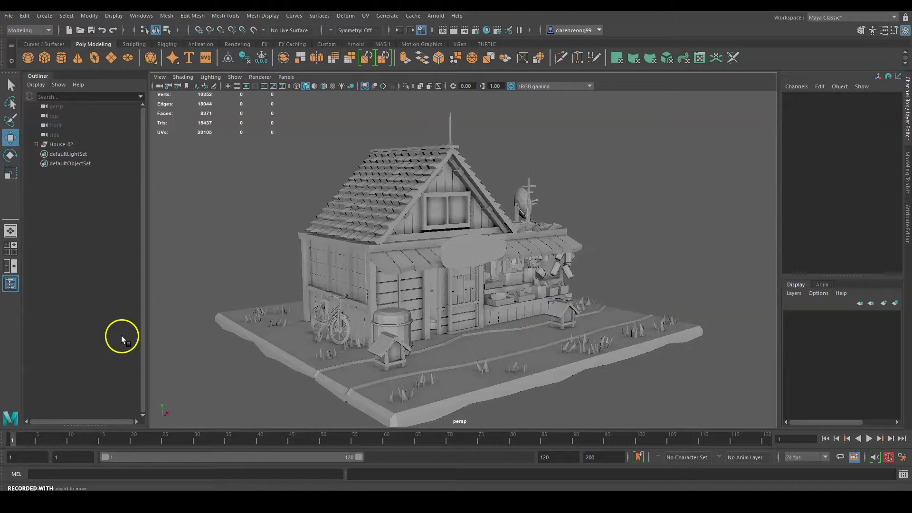
- Select the whole House_02 group and set its Translate Z to -1000
{"action": "left_click", "coordinate": [84, 142]}
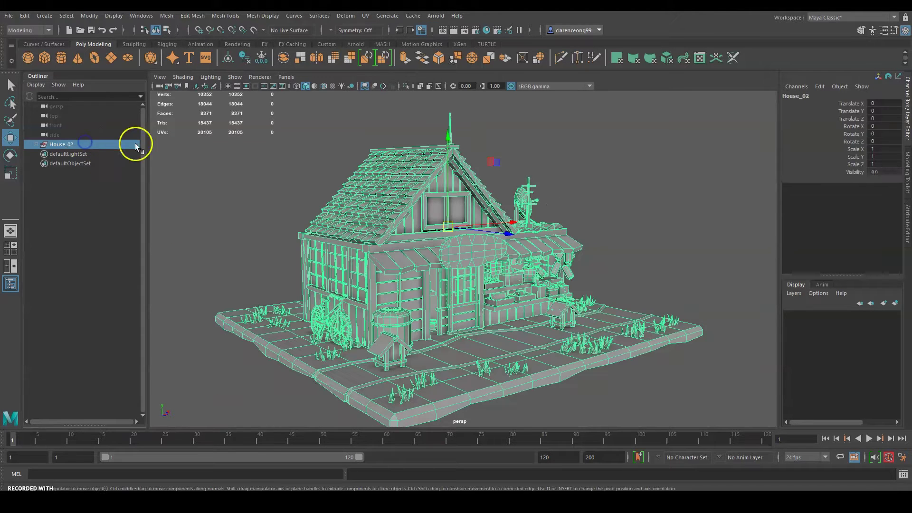
{"action": "left_click_drag", "start_coordinate": [598, 268], "coordinate": [317, 223], "text": "alt"}
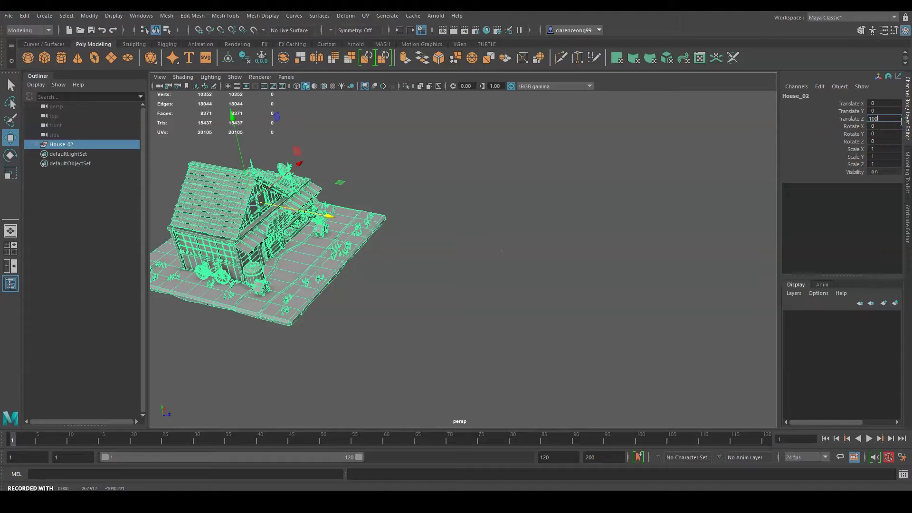
{"action": "key", "text": "Return"}
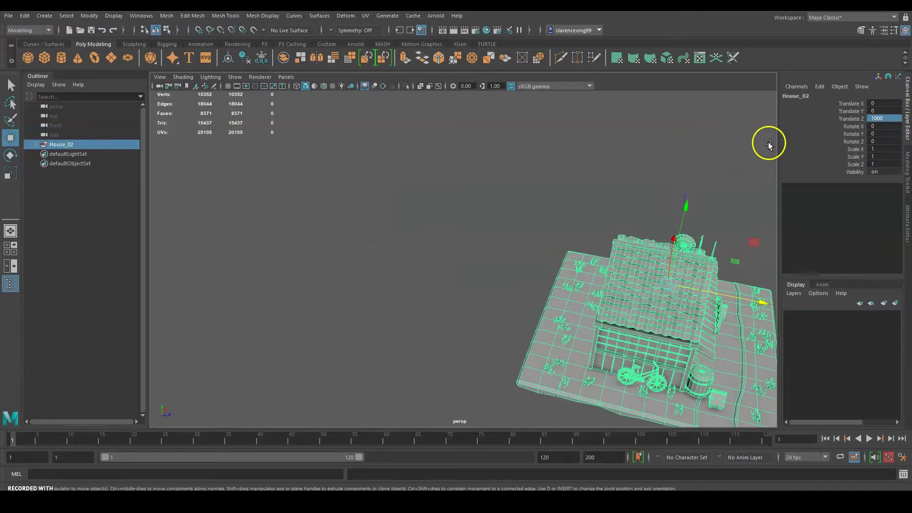
{"action": "left_click_drag", "start_coordinate": [769, 171], "coordinate": [494, 235], "text": "alt"}
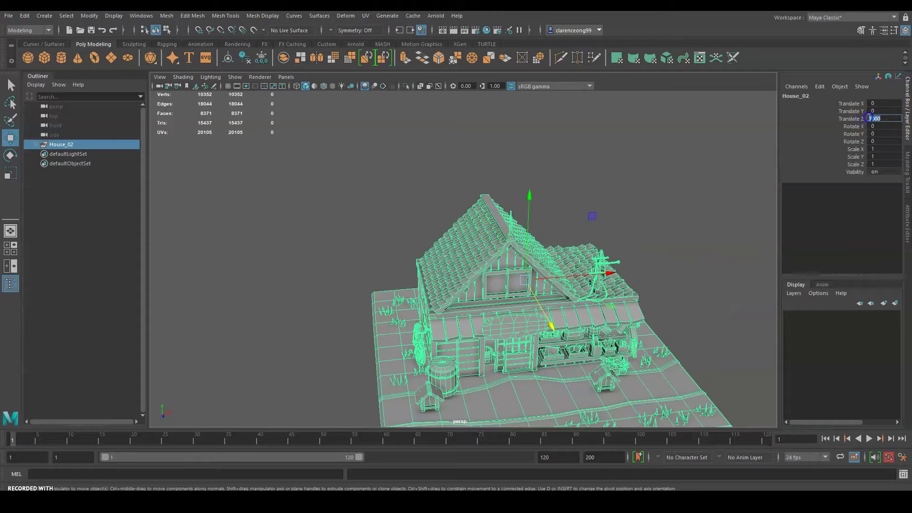
{"action": "key", "text": "Return"}
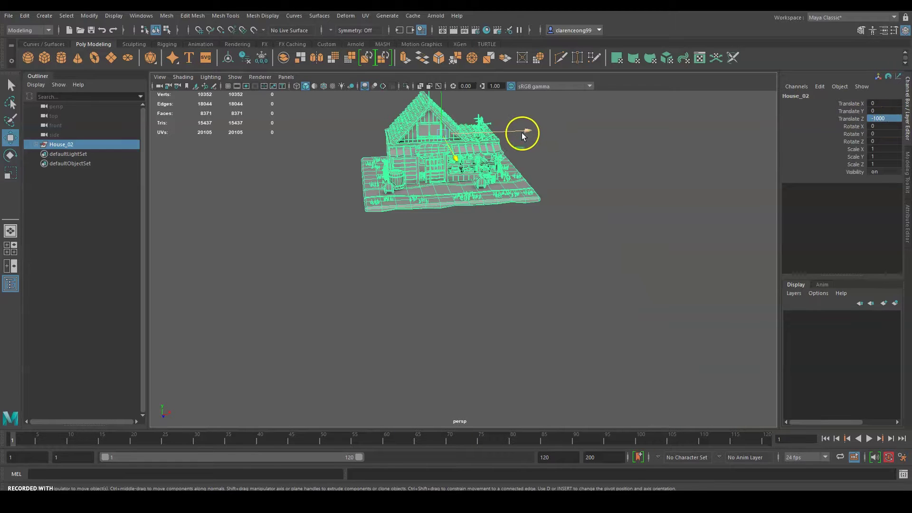
- Shift the House_02 group sideways and set its Translate X to exactly 1000
{"action": "left_click_drag", "start_coordinate": [526, 131], "coordinate": [731, 137]}
{"action": "double_click", "coordinate": [892, 104]}
{"action": "type", "text": "1000"}
{"action": "key", "text": "Return"}
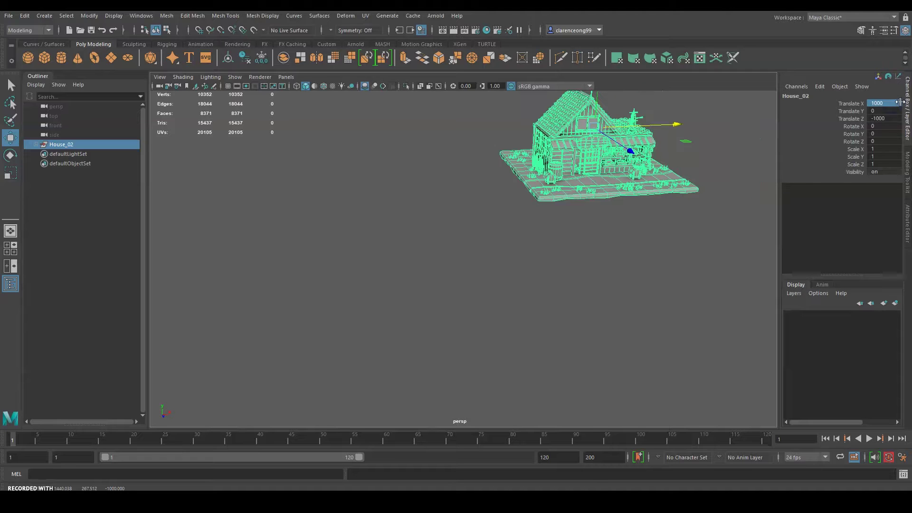
- Show the viewport grid, deselect the house and check its placement at the grid's corner
{"action": "left_click", "coordinate": [228, 86]}
{"action": "left_click_drag", "start_coordinate": [630, 238], "coordinate": [629, 245], "text": "alt"}
{"action": "left_click", "coordinate": [709, 194]}
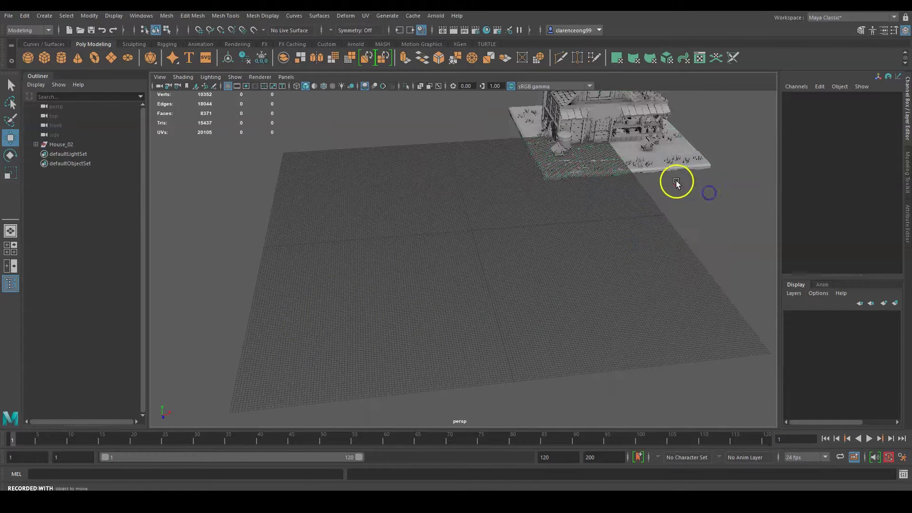
{"action": "middle_click_drag", "start_coordinate": [660, 212], "coordinate": [605, 320], "text": "alt"}
{"action": "scroll", "coordinate": [606, 319], "scroll_direction": "up", "scroll_amount": 5}
{"action": "middle_click_drag", "start_coordinate": [634, 285], "coordinate": [622, 269], "text": "alt"}
{"action": "scroll", "coordinate": [621, 270], "scroll_direction": "down", "scroll_amount": 5}
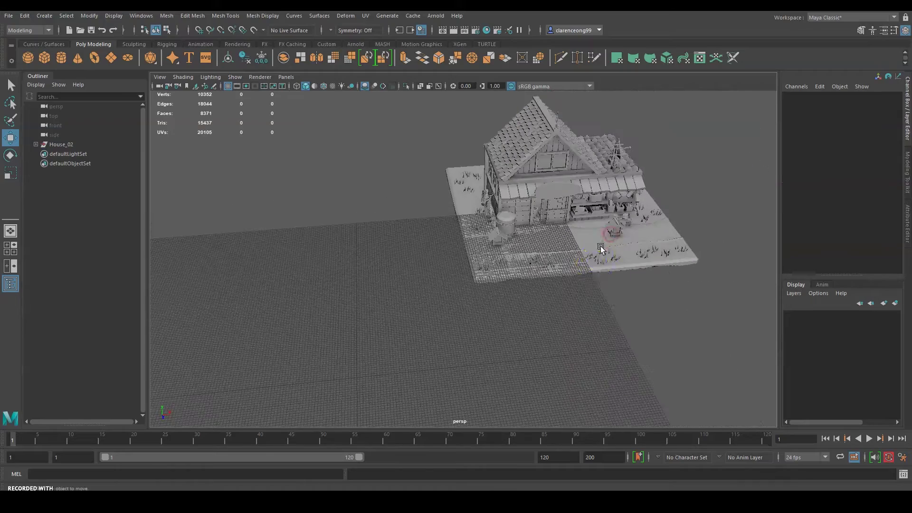
- Save the scene, continuing past the Student Version File notice
{"action": "key", "text": "q"}
{"action": "key", "text": "ctrl+s"}
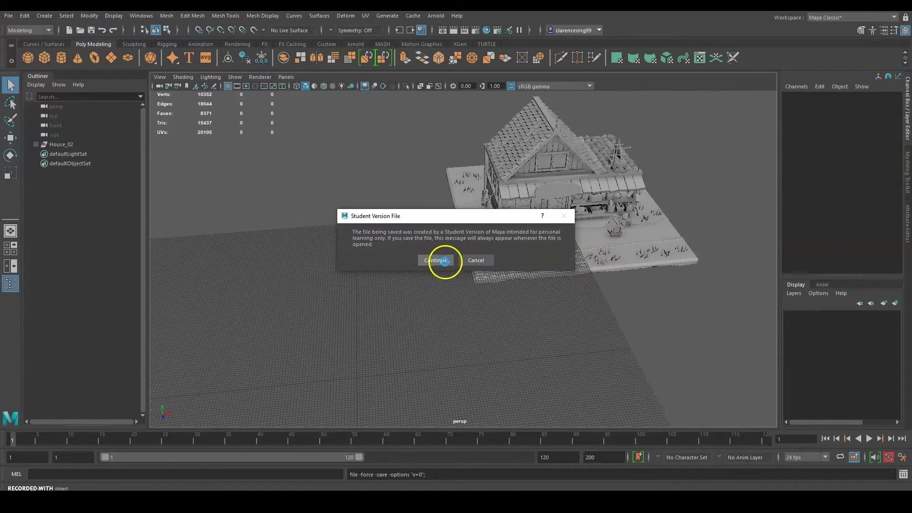
{"action": "left_click", "coordinate": [431, 262]}
{"action": "left_click_drag", "start_coordinate": [444, 261], "coordinate": [499, 311], "text": "alt"}
{"action": "key", "text": "w"}
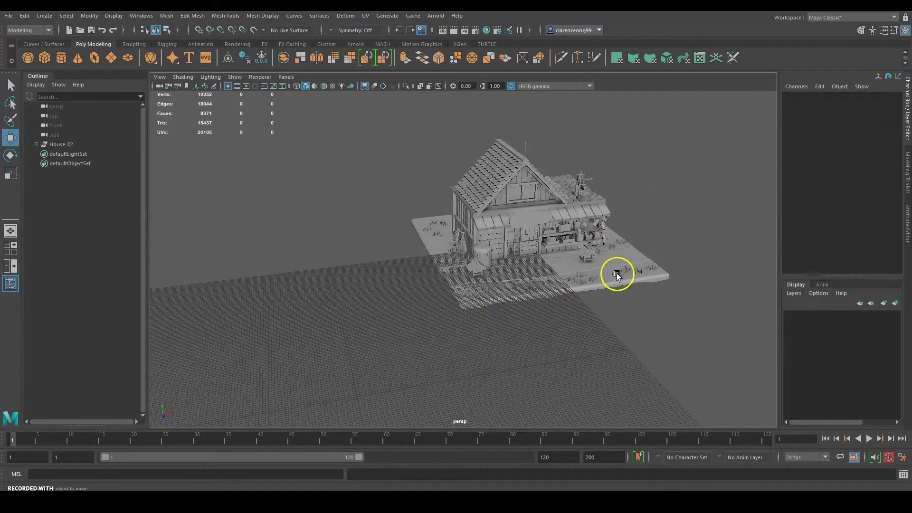
{"action": "left_click_drag", "start_coordinate": [611, 271], "coordinate": [545, 231], "text": "alt"}
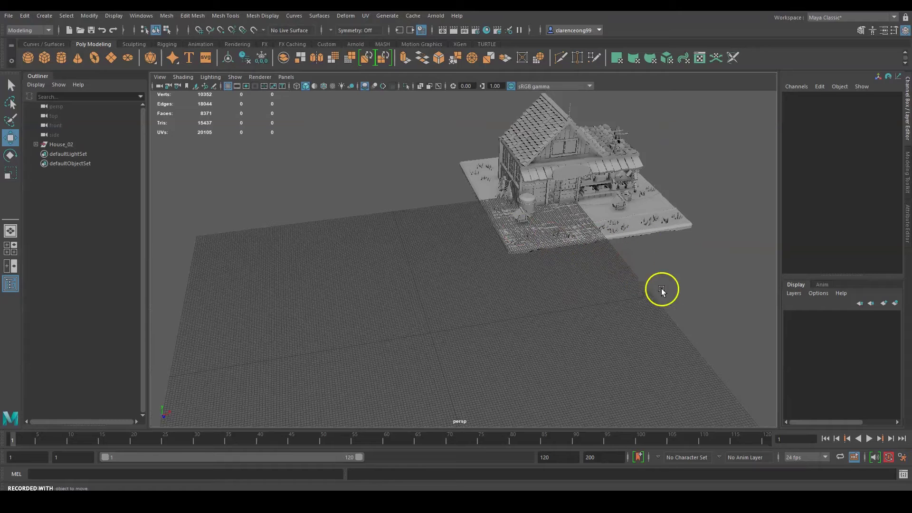
- Raise the House_02 group above the grid by setting its Translate Y to 20, and clear the selection
{"action": "left_click", "coordinate": [70, 145]}
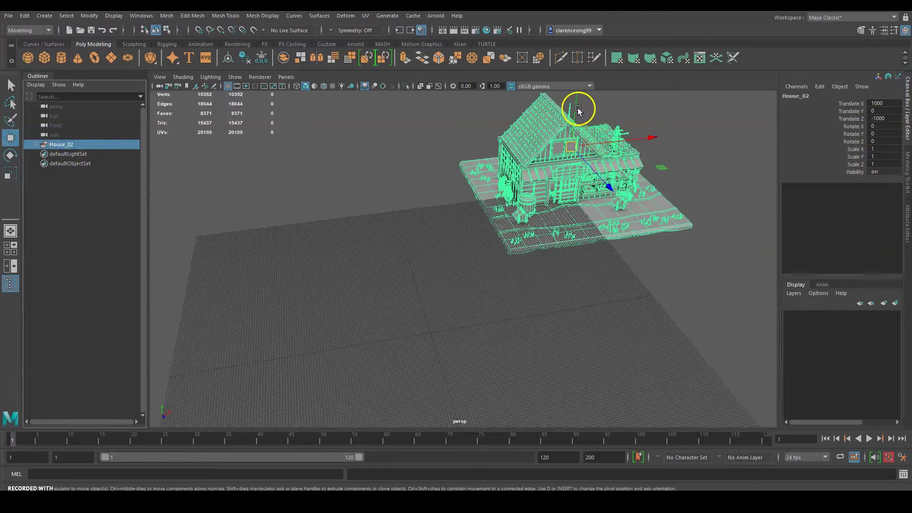
{"action": "left_click_drag", "start_coordinate": [576, 108], "coordinate": [576, 104]}
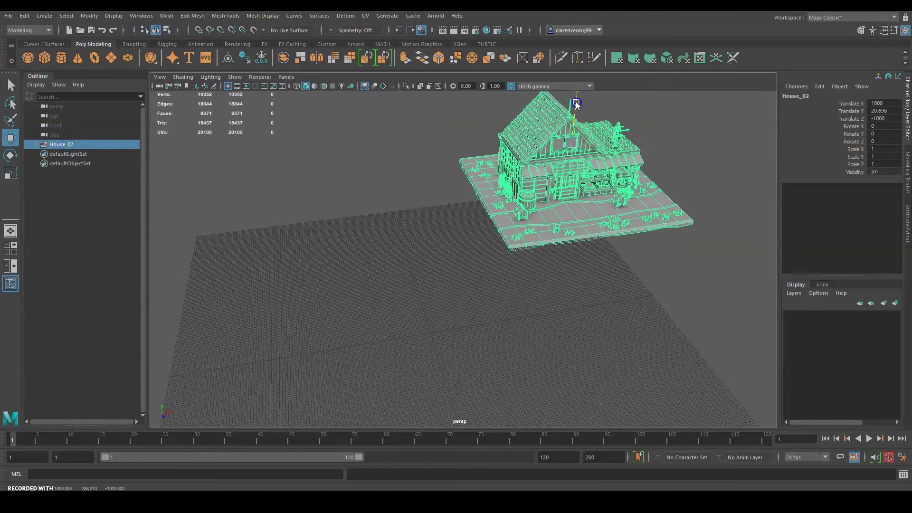
{"action": "left_click", "coordinate": [896, 111]}
{"action": "type", "text": "20"}
{"action": "key", "text": "Return"}
{"action": "left_click_drag", "start_coordinate": [660, 167], "coordinate": [536, 342], "text": "alt"}
{"action": "left_click", "coordinate": [592, 306]}
- Save the scene with the raised house, accepting the Student Version File notice
{"action": "key", "text": "q"}
{"action": "key", "text": "ctrl+s"}
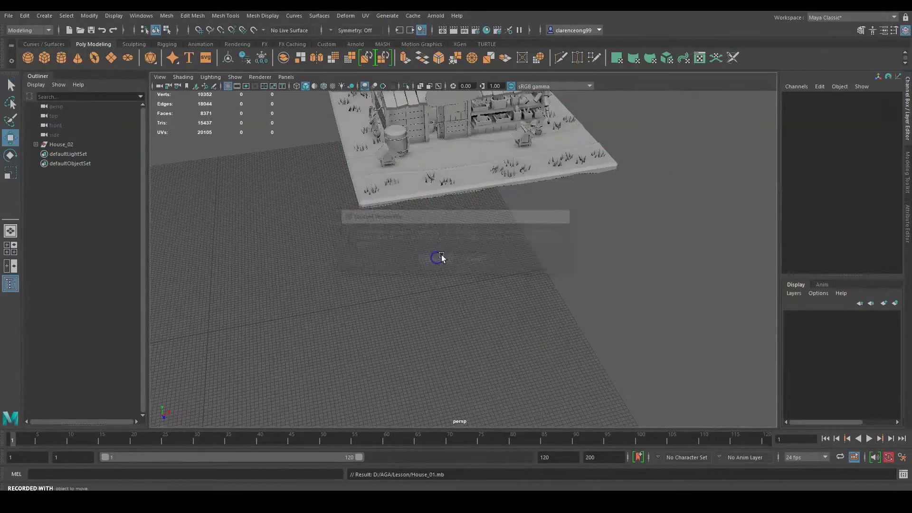
{"action": "left_click", "coordinate": [437, 260]}
{"action": "key", "text": "w"}
{"action": "left_click_drag", "start_coordinate": [437, 259], "coordinate": [600, 238], "text": "alt"}
- Open the options for creating a polygon cube and reset them to their default settings
{"action": "left_click", "coordinate": [556, 178]}
{"action": "left_click_drag", "start_coordinate": [557, 178], "coordinate": [586, 228], "text": "alt"}
{"action": "left_click_drag", "start_coordinate": [550, 261], "coordinate": [641, 288], "text": "alt"}
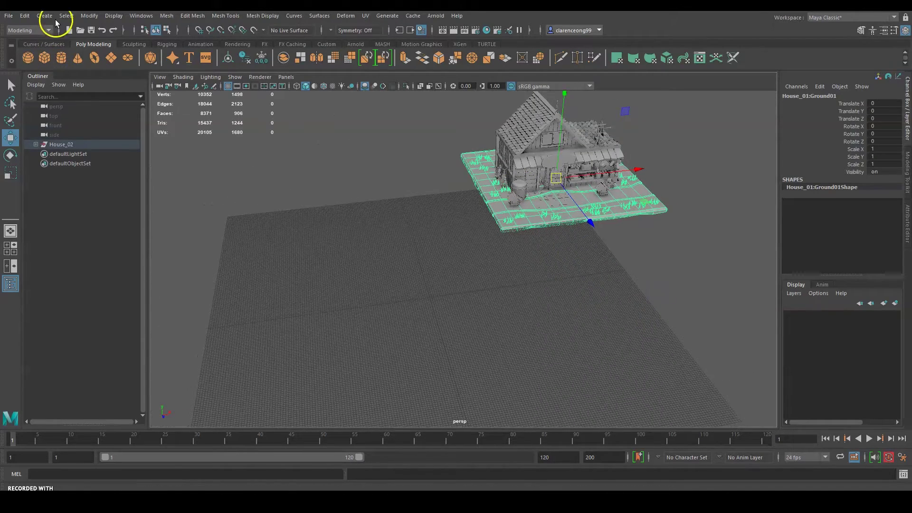
{"action": "left_click", "coordinate": [44, 15]}
{"action": "mouse_move", "coordinate": [71, 58]}
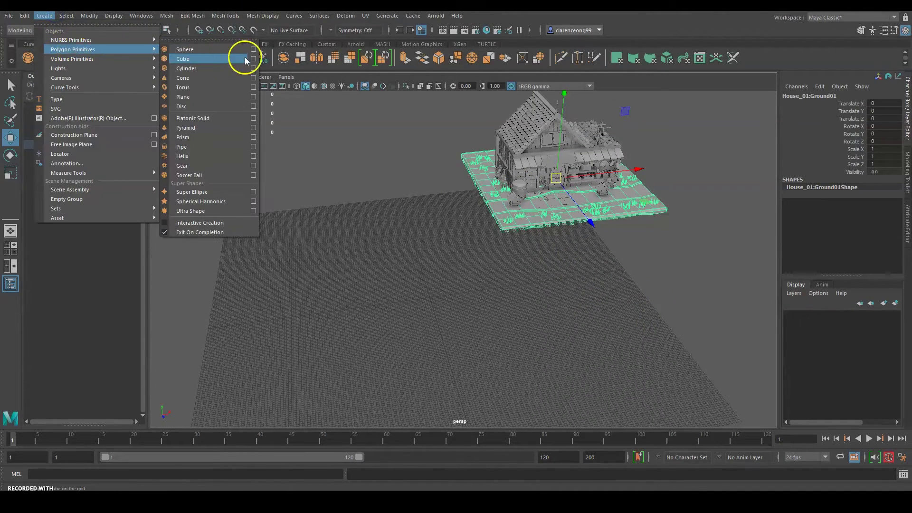
{"action": "left_click", "coordinate": [250, 58]}
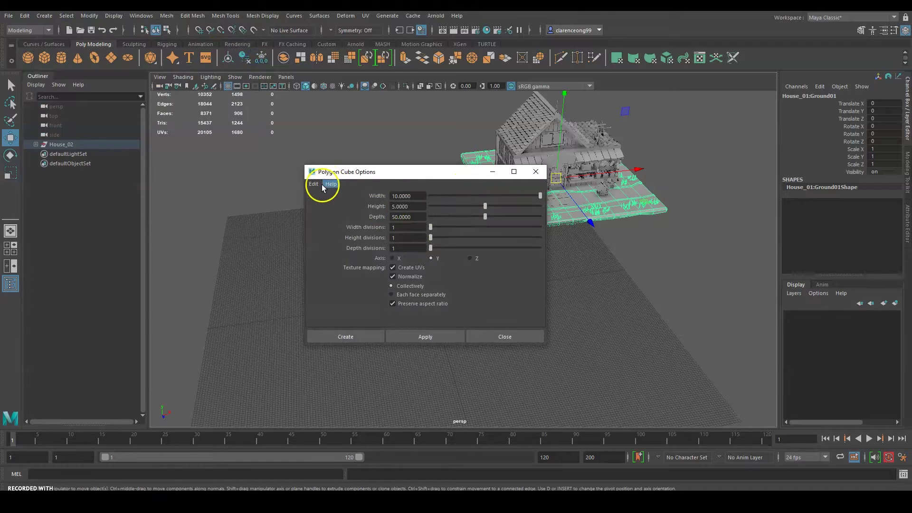
{"action": "left_click", "coordinate": [319, 186]}
{"action": "left_click", "coordinate": [332, 204]}
- Try creating a polygon cube with the default size of 1 × 1 × 1 and undo it
{"action": "left_click_drag", "start_coordinate": [425, 173], "coordinate": [254, 76]}
{"action": "left_click", "coordinate": [281, 236]}
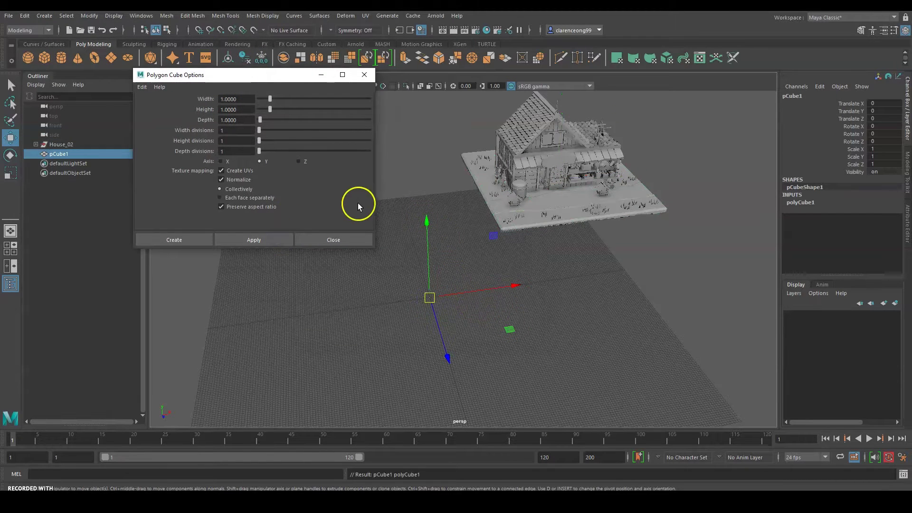
{"action": "key", "text": "ctrl+z"}
- Try a polygon cube with width 100, height 10 and depth 100, keeping the creation options open
{"action": "left_click", "coordinate": [244, 100]}
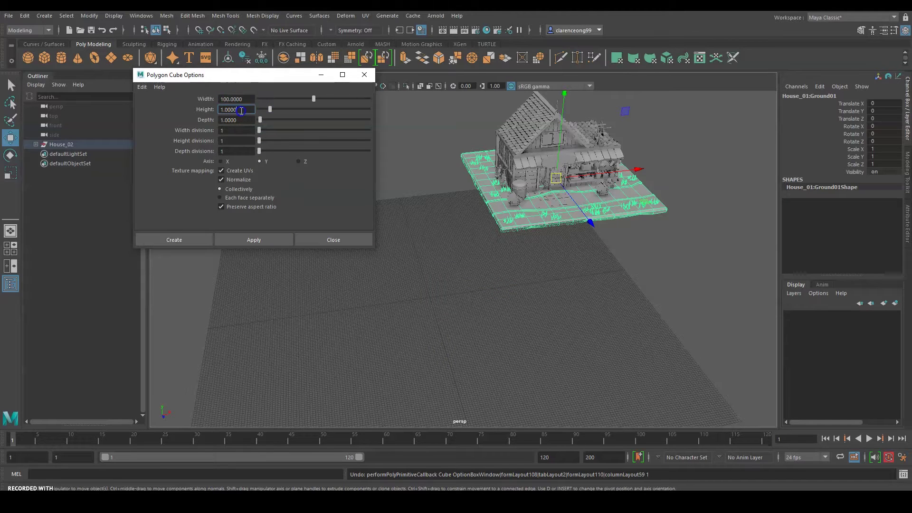
{"action": "left_click_drag", "start_coordinate": [246, 121], "coordinate": [171, 123]}
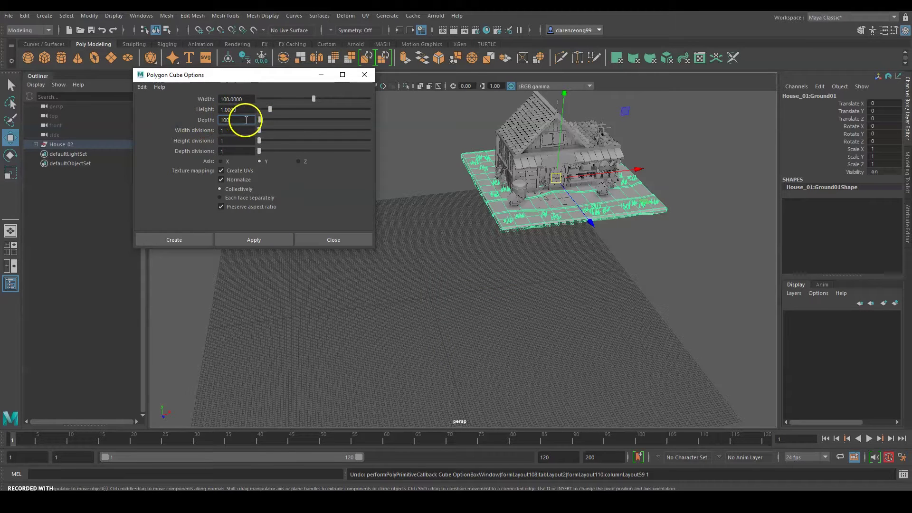
{"action": "type", "text": "100"}
{"action": "left_click_drag", "start_coordinate": [252, 108], "coordinate": [190, 107]}
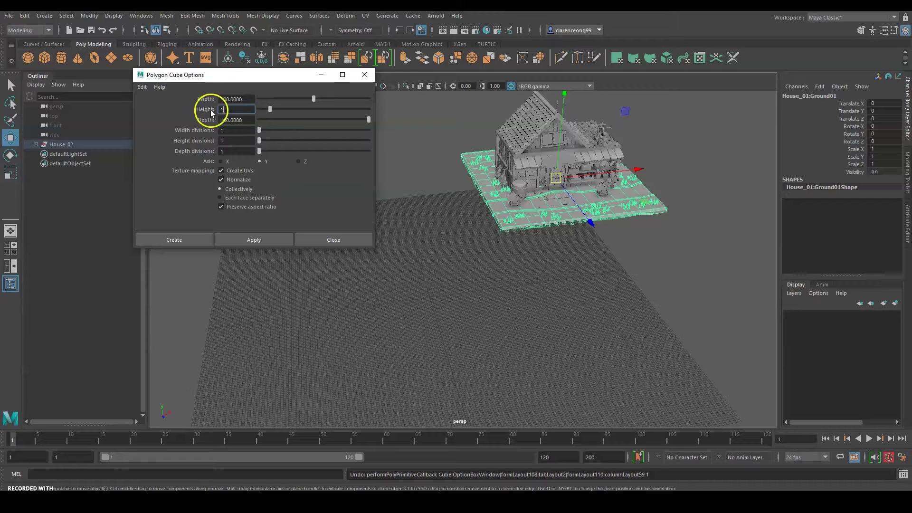
{"action": "type", "text": "10"}
{"action": "left_click", "coordinate": [244, 121]}
{"action": "left_click", "coordinate": [252, 239]}
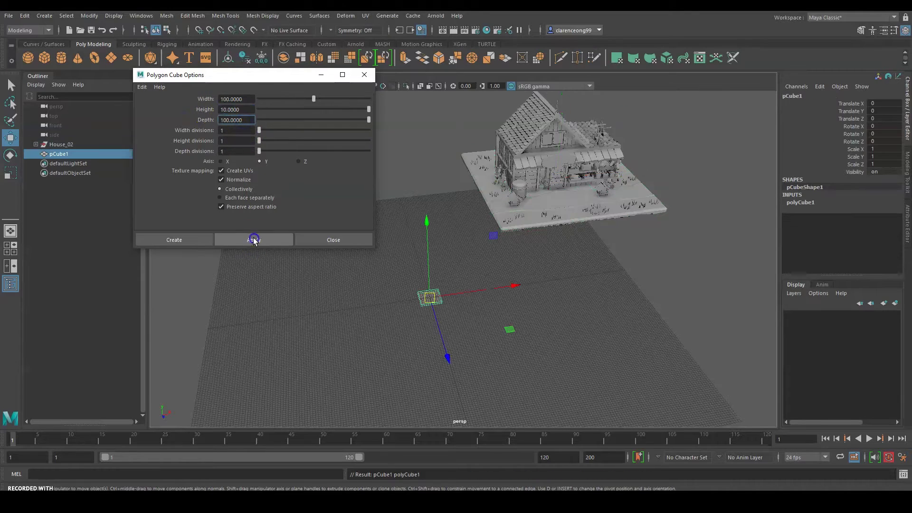
- Undo the creation of the 100-wide cube
{"action": "scroll", "coordinate": [565, 304], "scroll_direction": "up", "scroll_amount": 3}
{"action": "key", "text": "ctrl+z"}
{"action": "key", "text": "ctrl+z"}
{"action": "key", "text": "ctrl+z"}
{"action": "key", "text": "ctrl+z"}
- Create a polygon cube with width 1000, height 20 and depth 1000 at the grid's centre
{"action": "left_click", "coordinate": [228, 98]}
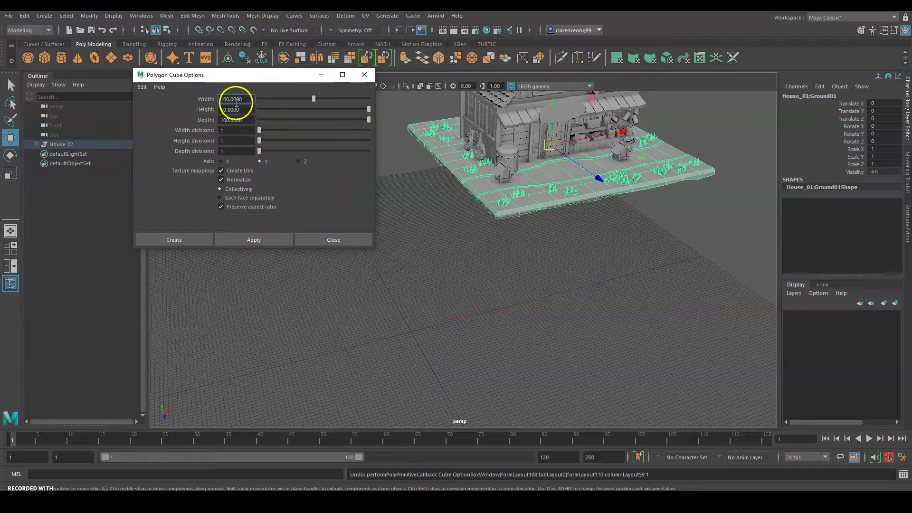
{"action": "left_click", "coordinate": [228, 121]}
{"action": "type", "text": "0"}
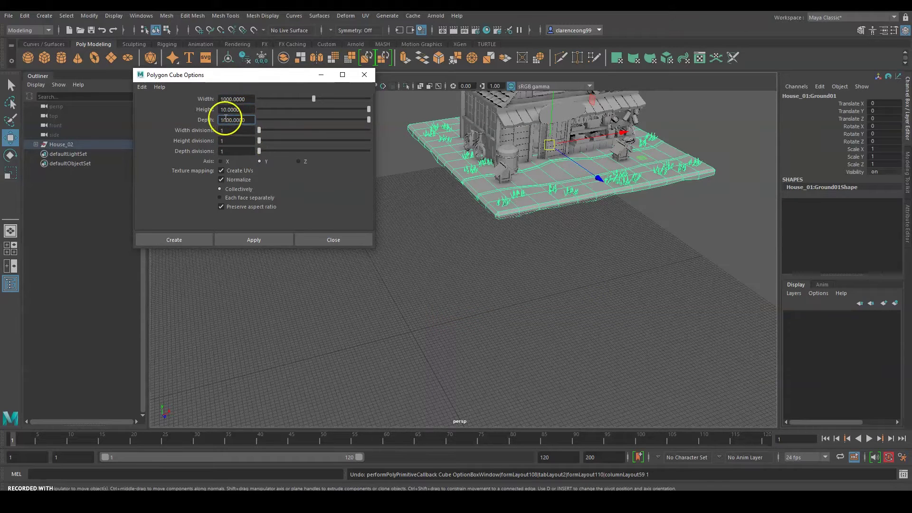
{"action": "left_click", "coordinate": [223, 111]}
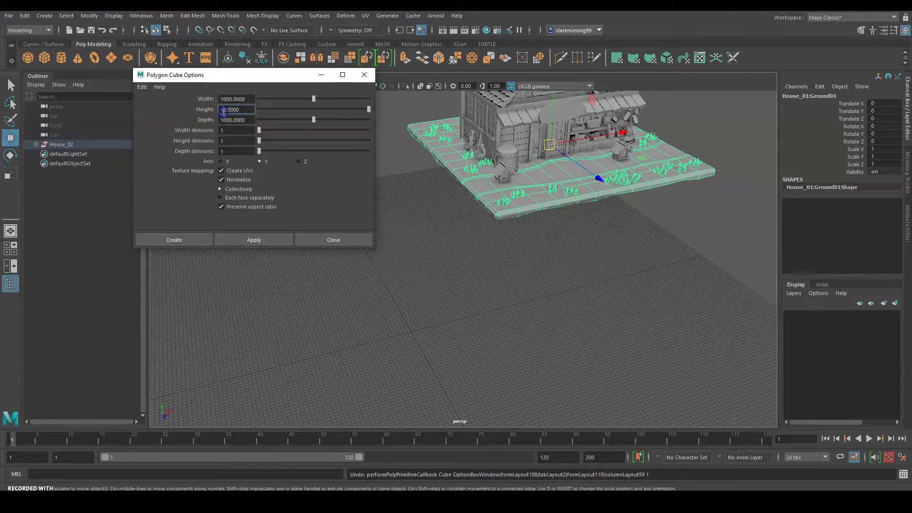
{"action": "left_click", "coordinate": [254, 240]}
{"action": "left_click_drag", "start_coordinate": [618, 311], "coordinate": [605, 288], "text": "alt"}
{"action": "left_click", "coordinate": [433, 251]}
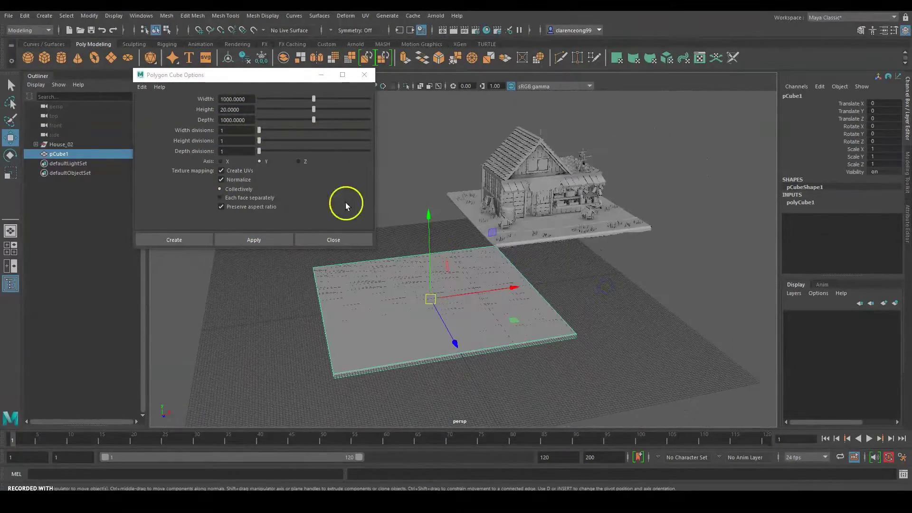
{"action": "left_click_drag", "start_coordinate": [471, 214], "coordinate": [476, 235], "text": "alt"}
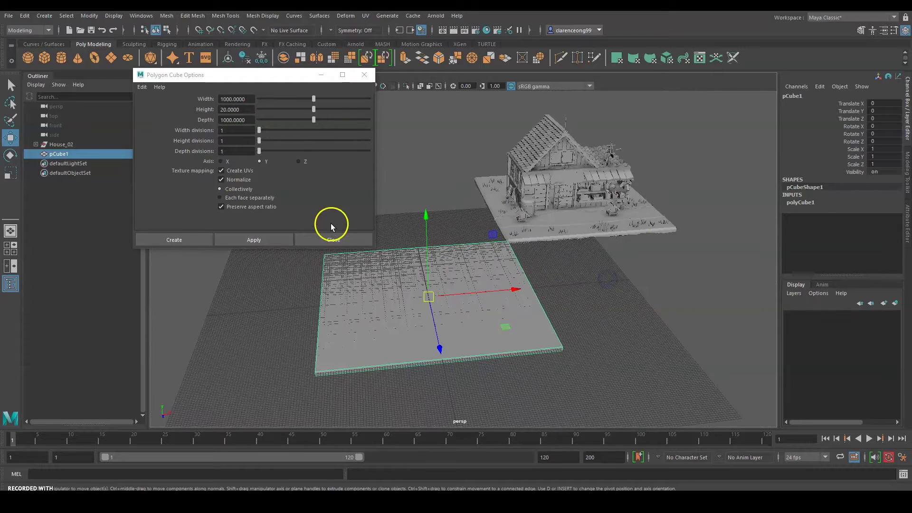
{"action": "left_click_drag", "start_coordinate": [556, 293], "coordinate": [544, 295], "text": "alt"}
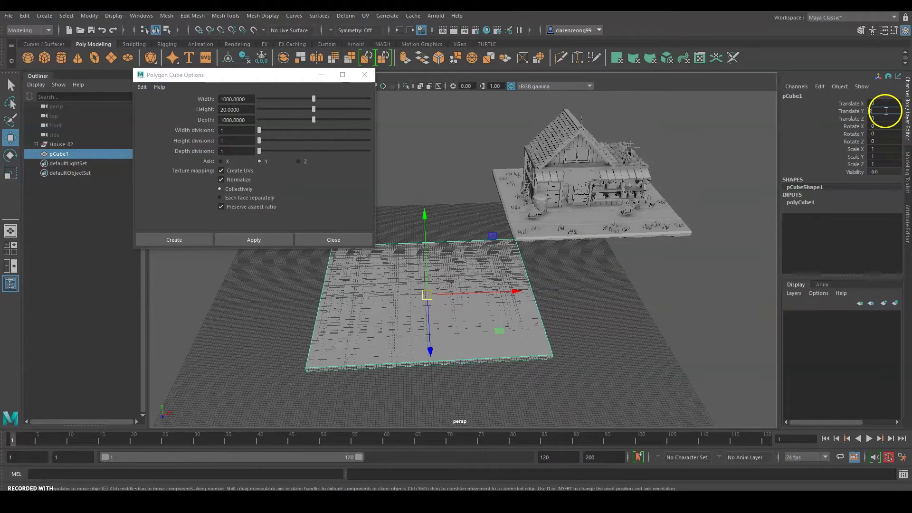
- Raise the ground base by setting its Translate Y to 20
{"action": "key", "text": "Return"}
{"action": "left_click_drag", "start_coordinate": [605, 283], "coordinate": [582, 274], "text": "alt"}
- Set both the width and the depth of the polygon cube options to 500
{"action": "left_click", "coordinate": [217, 115]}
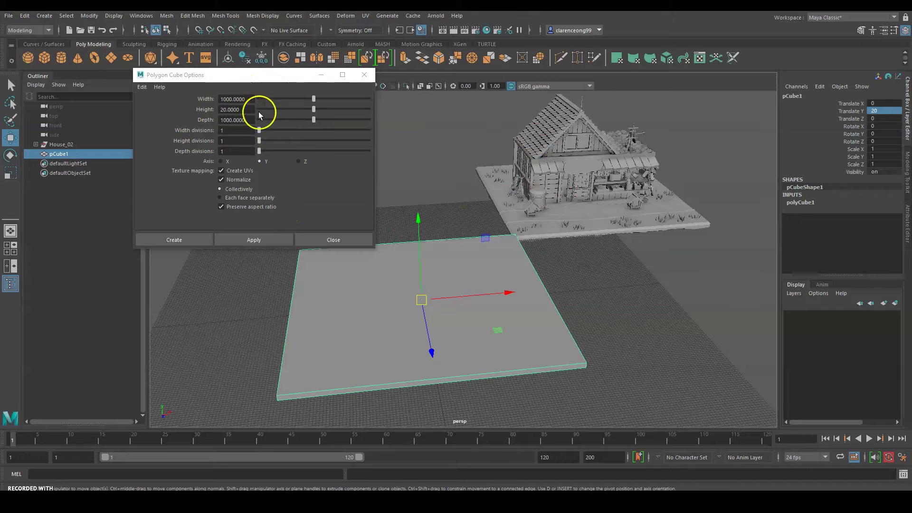
{"action": "left_click_drag", "start_coordinate": [255, 102], "coordinate": [177, 101]}
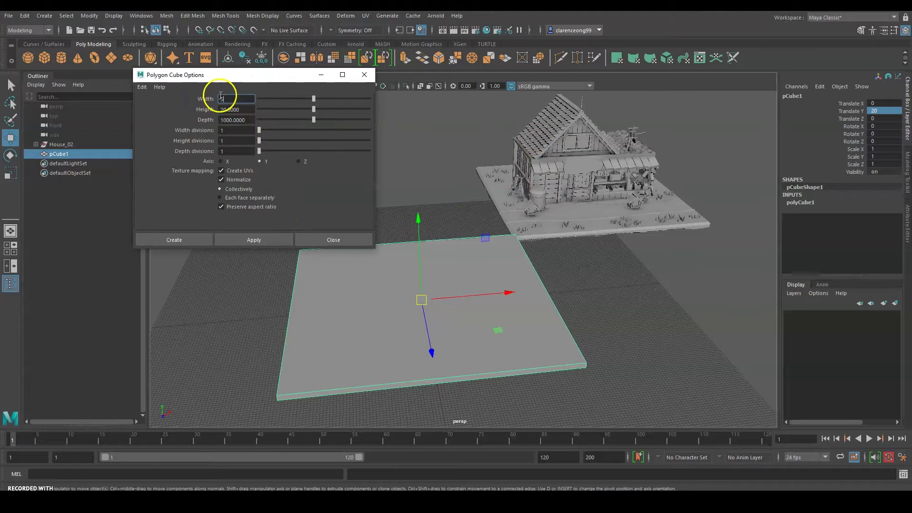
{"action": "left_click", "coordinate": [248, 120]}
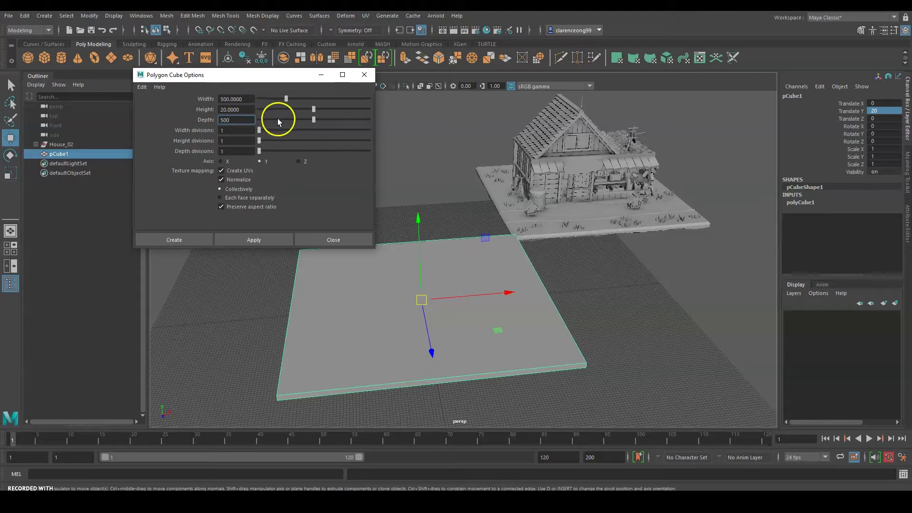
{"action": "key", "text": "Return"}
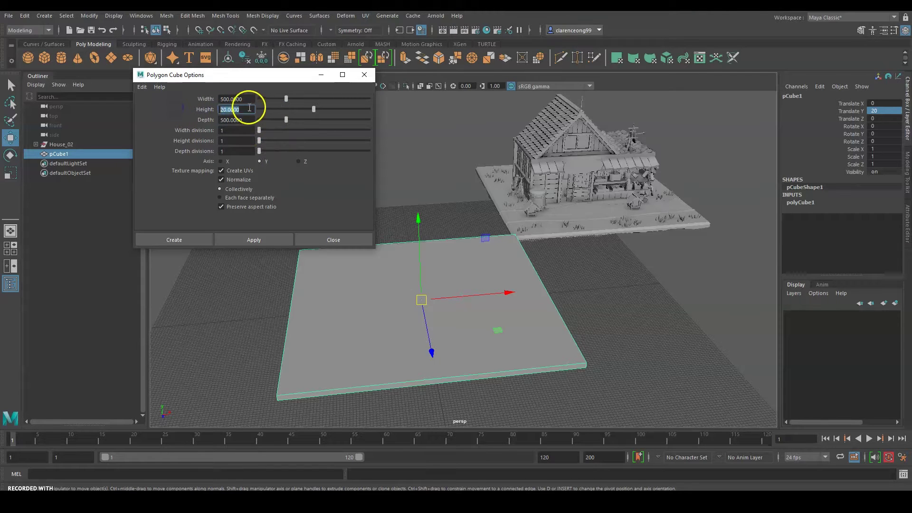
- Try creating a polygon cube with width 500, height 50 and depth 500, and undo it
{"action": "type", "text": "50"}
{"action": "key", "text": "Return"}
{"action": "left_click", "coordinate": [281, 239]}
{"action": "left_click_drag", "start_coordinate": [411, 245], "coordinate": [520, 230]}
{"action": "key", "text": "ctrl+z"}
{"action": "key", "text": "ctrl+z"}
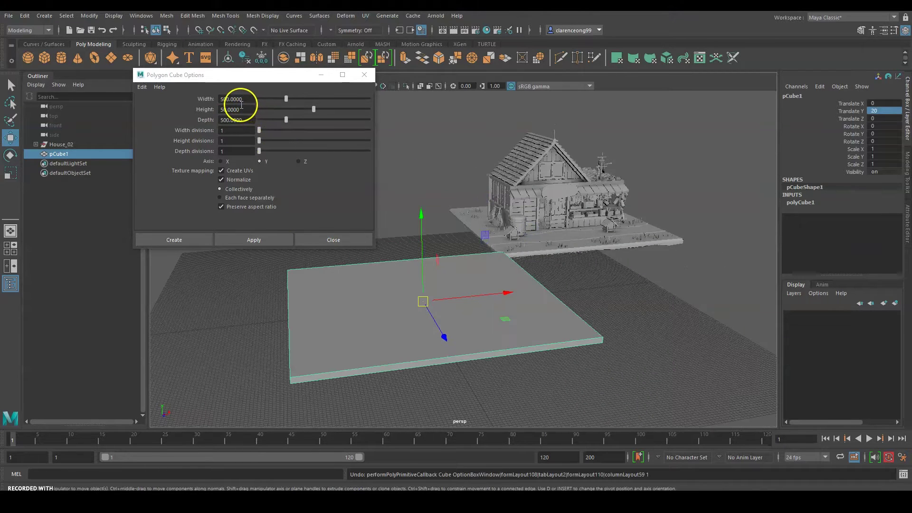
- Create a polygon cube with width, height and depth 500 and raise it onto the ground base, to about 276 in Y
{"action": "double_click", "coordinate": [244, 109]}
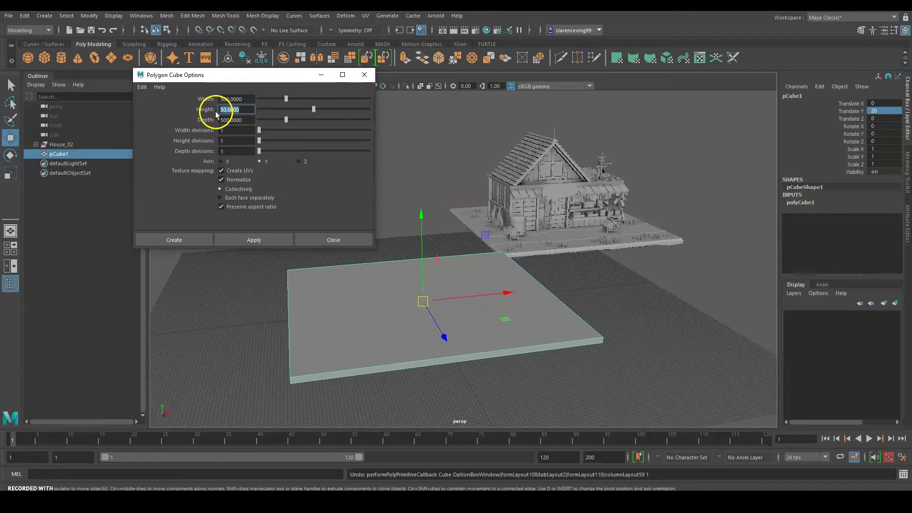
{"action": "type", "text": "500"}
{"action": "left_click", "coordinate": [288, 239]}
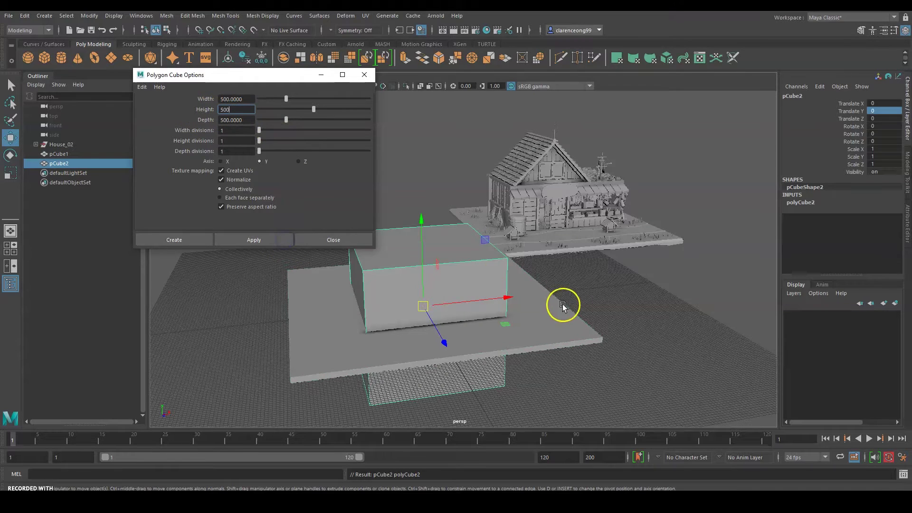
{"action": "left_click_drag", "start_coordinate": [572, 310], "coordinate": [542, 299], "text": "alt"}
{"action": "left_click_drag", "start_coordinate": [420, 235], "coordinate": [505, 218]}
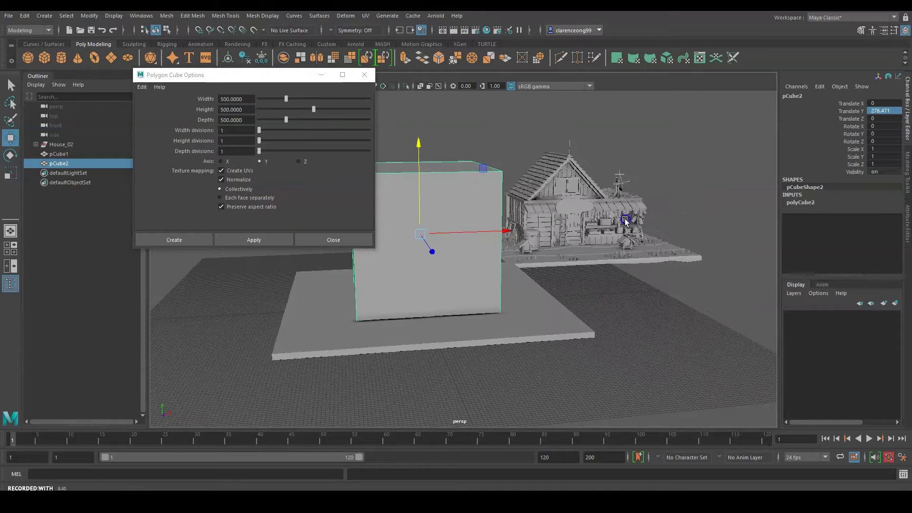
- Set the height of the new cube to 250 through its polyCube2 creation inputs
{"action": "left_click", "coordinate": [802, 202]}
{"action": "double_click", "coordinate": [880, 217]}
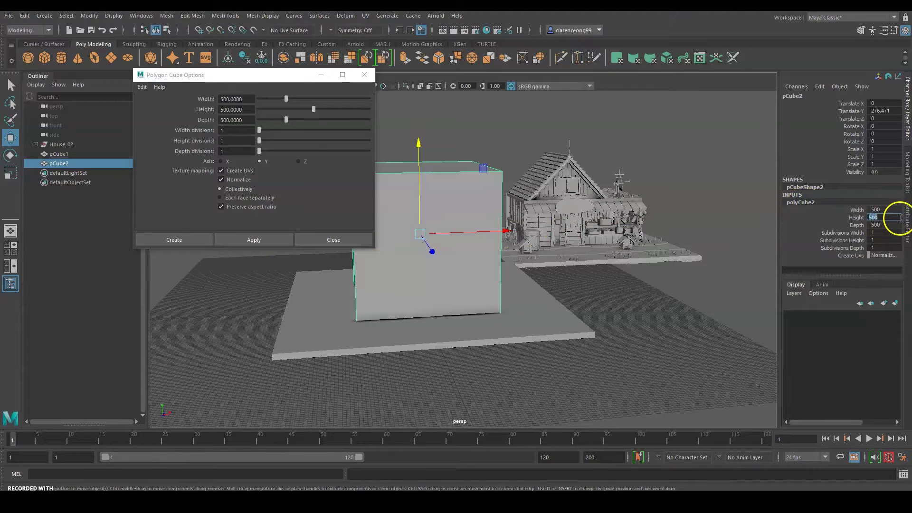
{"action": "type", "text": "250"}
{"action": "key", "text": "Return"}
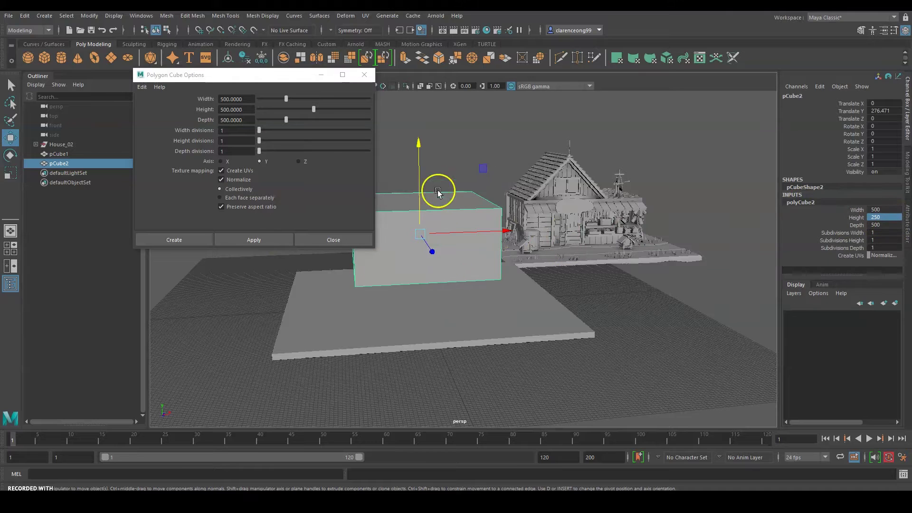
- Lower the box onto the ground base, to about 153 in Y, and close the cube creation options
{"action": "left_click_drag", "start_coordinate": [429, 178], "coordinate": [427, 206]}
{"action": "left_click_drag", "start_coordinate": [502, 277], "coordinate": [593, 287], "text": "alt"}
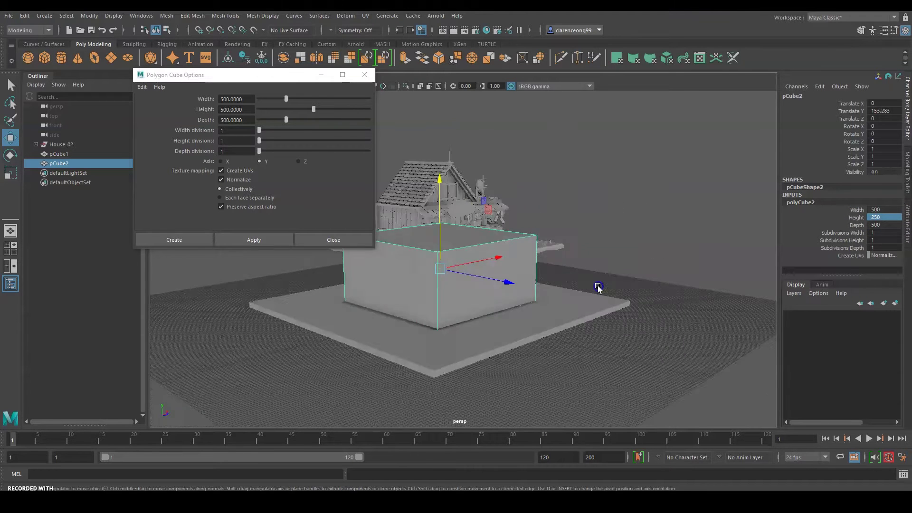
{"action": "middle_click_drag", "start_coordinate": [563, 280], "coordinate": [578, 275], "text": "alt"}
{"action": "scroll", "coordinate": [568, 277], "scroll_direction": "up", "scroll_amount": 5}
{"action": "left_click_drag", "start_coordinate": [680, 294], "coordinate": [575, 255], "text": "alt"}
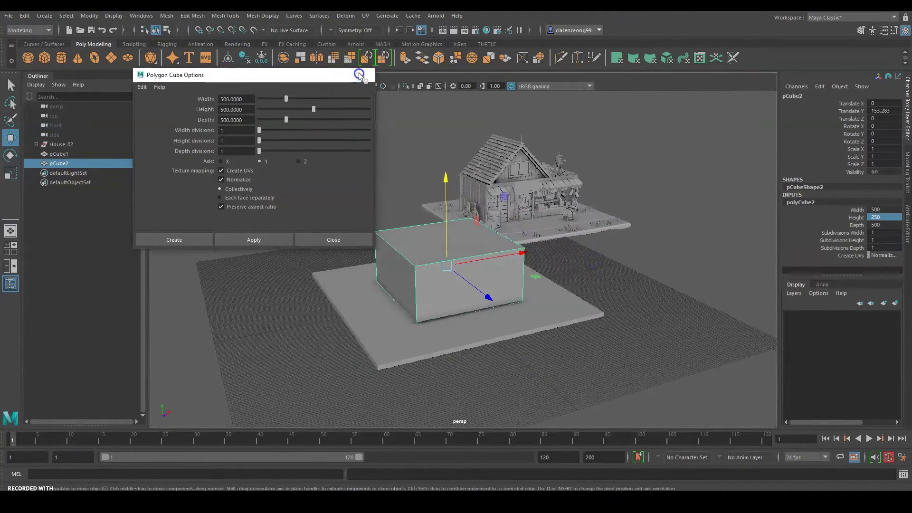
{"action": "left_click", "coordinate": [363, 75]}
- Set the width of the house box to 600
{"action": "left_click_drag", "start_coordinate": [660, 200], "coordinate": [635, 203], "text": "alt"}
{"action": "middle_click_drag", "start_coordinate": [637, 203], "coordinate": [553, 222], "text": "alt"}
{"action": "left_click_drag", "start_coordinate": [661, 250], "coordinate": [594, 242], "text": "alt"}
{"action": "left_click", "coordinate": [888, 212]}
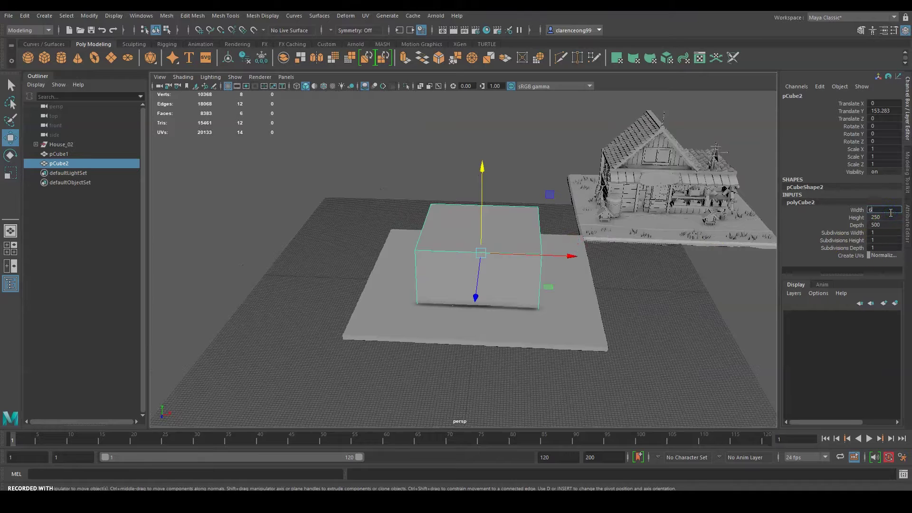
{"action": "key", "text": "Return"}
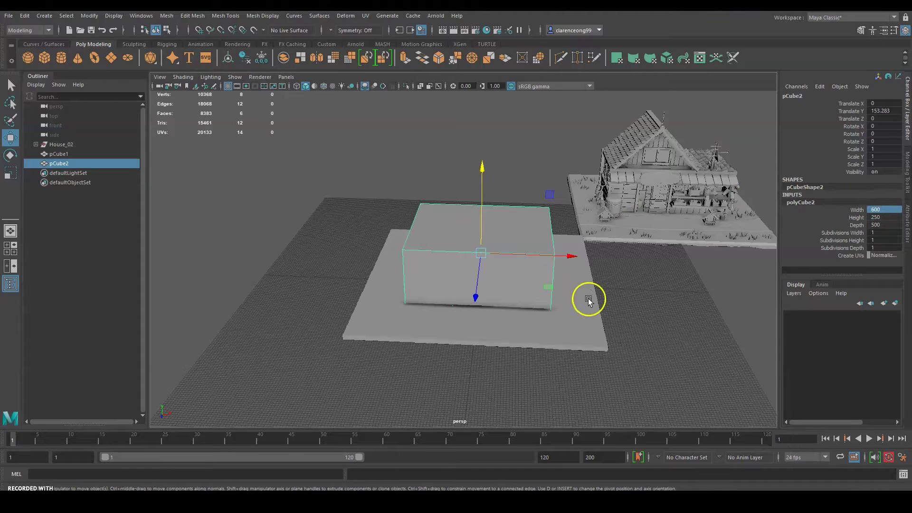
- Set the width of the house box to 700, comparing its footprint with the reference house in the top view
{"action": "left_click_drag", "start_coordinate": [594, 304], "coordinate": [640, 317], "text": "alt"}
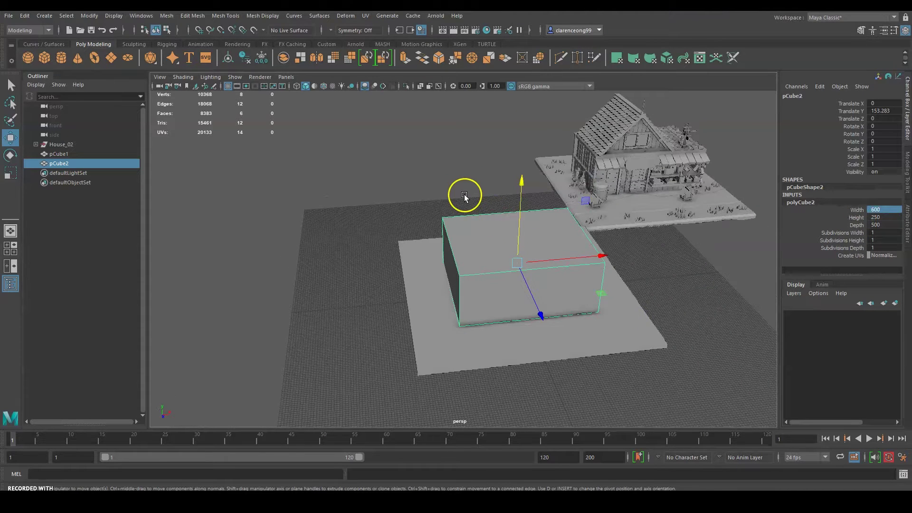
{"action": "key", "text": "space"}
{"action": "key", "text": "shift+f"}
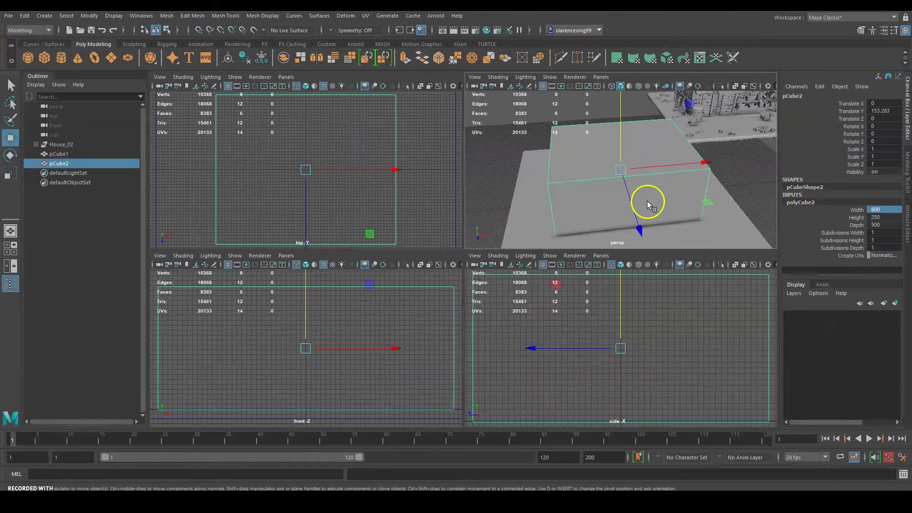
{"action": "scroll", "coordinate": [638, 194], "scroll_direction": "down", "scroll_amount": 5}
{"action": "scroll", "coordinate": [396, 184], "scroll_direction": "down", "scroll_amount": 5}
{"action": "scroll", "coordinate": [397, 184], "scroll_direction": "down", "scroll_amount": 4}
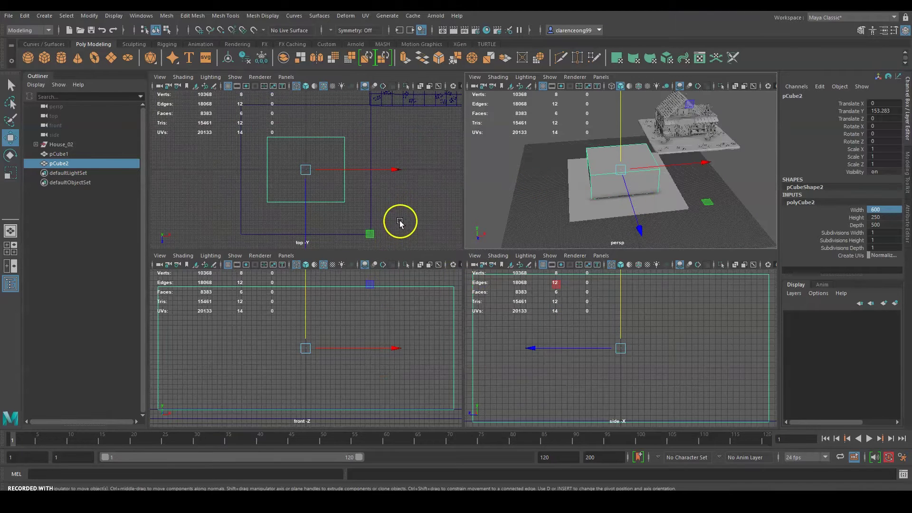
{"action": "scroll", "coordinate": [407, 171], "scroll_direction": "down", "scroll_amount": 5}
{"action": "middle_click_drag", "start_coordinate": [408, 159], "coordinate": [379, 203], "text": "alt"}
{"action": "scroll", "coordinate": [393, 309], "scroll_direction": "down", "scroll_amount": 3}
{"action": "middle_click_drag", "start_coordinate": [315, 214], "coordinate": [373, 164], "text": "alt"}
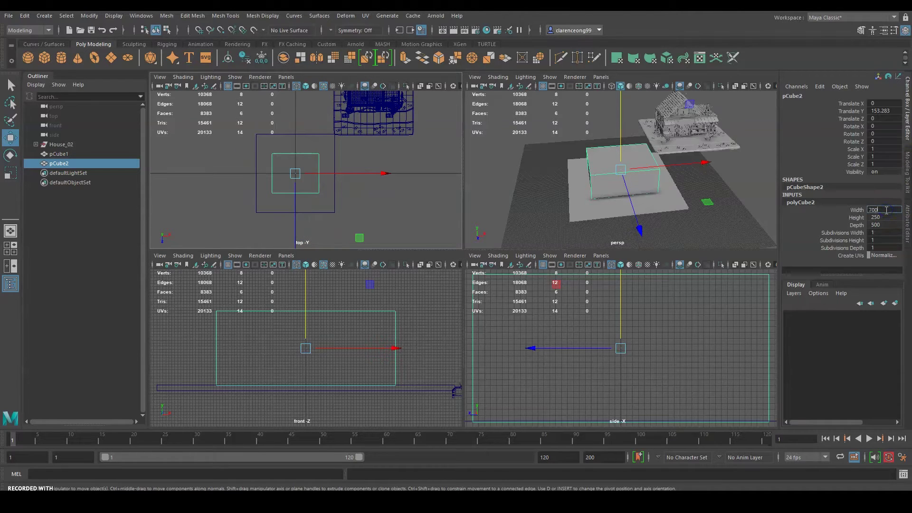
{"action": "middle_click_drag", "start_coordinate": [429, 156], "coordinate": [430, 199], "text": "alt"}
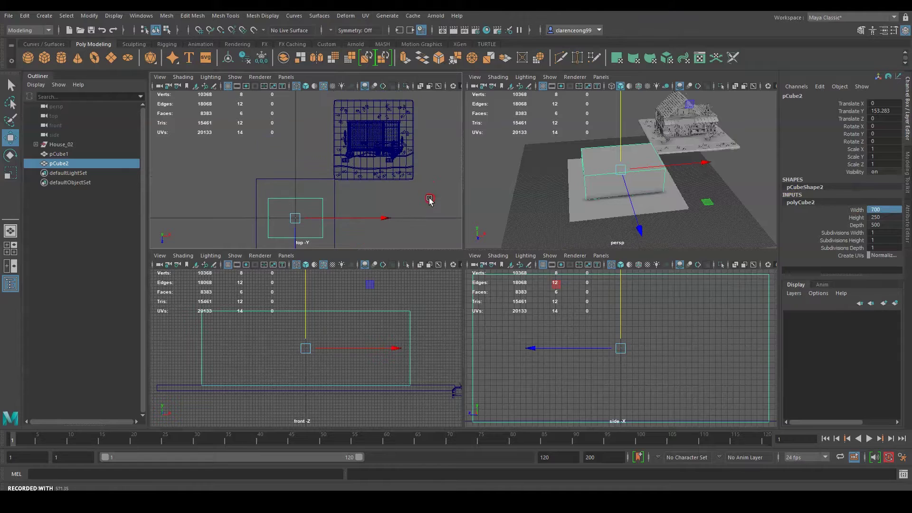
{"action": "scroll", "coordinate": [380, 186], "scroll_direction": "up", "scroll_amount": 2}
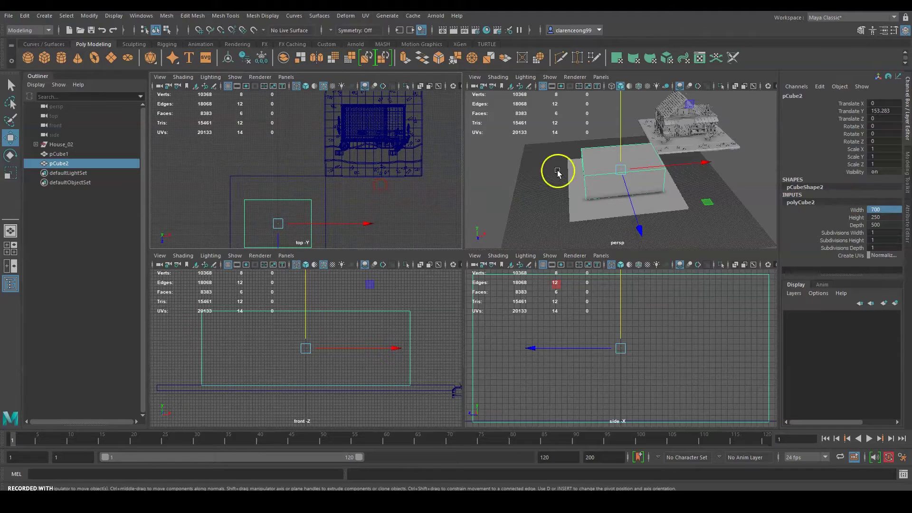
{"action": "key", "text": "shift+f"}
{"action": "key", "text": "space"}
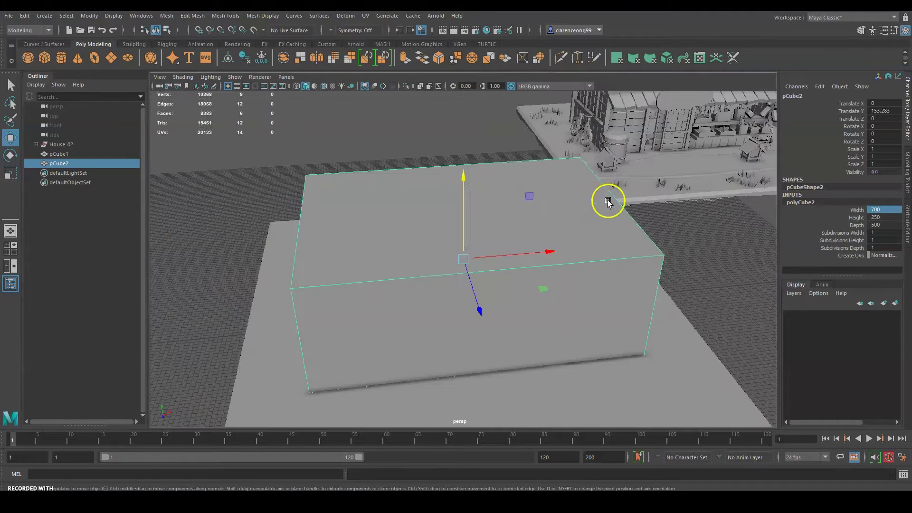
- Deselect the box and turn on wireframe on shaded in the perspective view
{"action": "left_click_drag", "start_coordinate": [615, 220], "coordinate": [677, 197], "text": "alt"}
{"action": "left_click", "coordinate": [677, 197]}
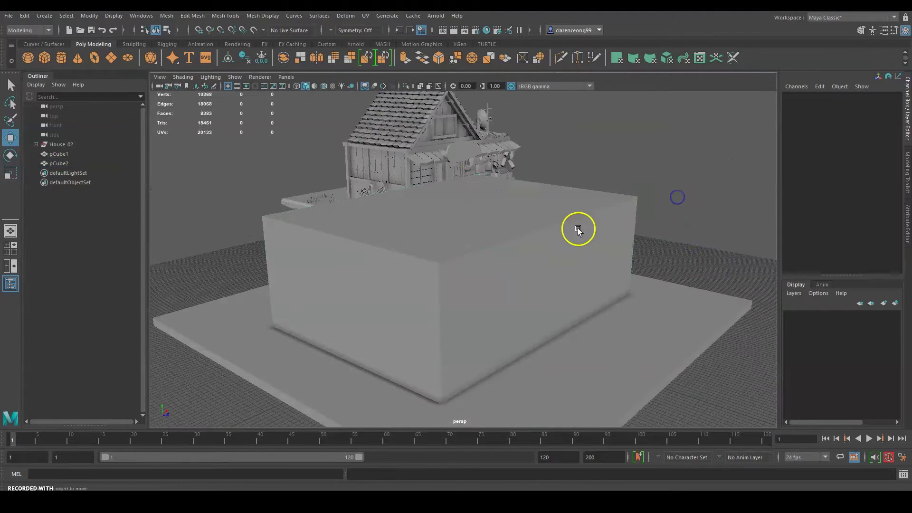
{"action": "left_click_drag", "start_coordinate": [603, 228], "coordinate": [375, 158], "text": "alt"}
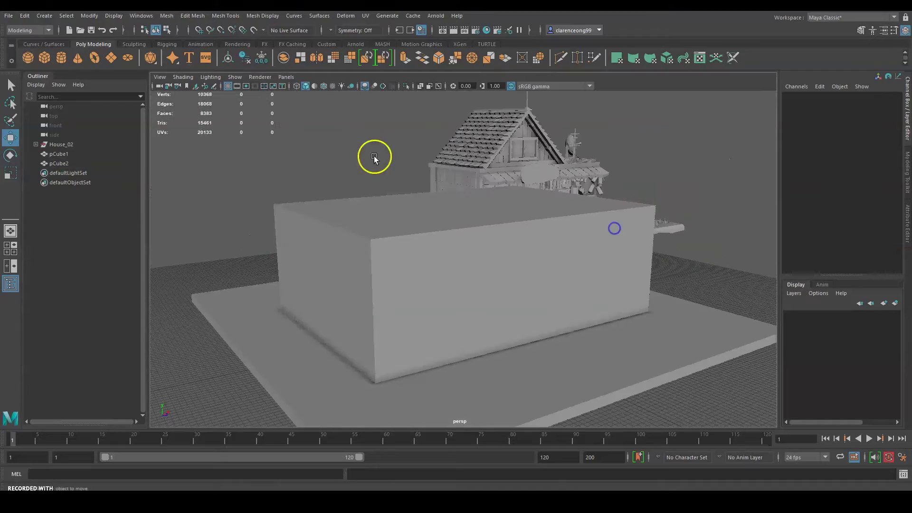
{"action": "left_click", "coordinate": [325, 85]}
{"action": "left_click_drag", "start_coordinate": [578, 190], "coordinate": [530, 292], "text": "alt"}
- Duplicate the house box and move the copy straight up so it rests on top of the original
{"action": "left_click", "coordinate": [381, 325]}
{"action": "scroll", "coordinate": [479, 299], "scroll_direction": "up", "scroll_amount": 3}
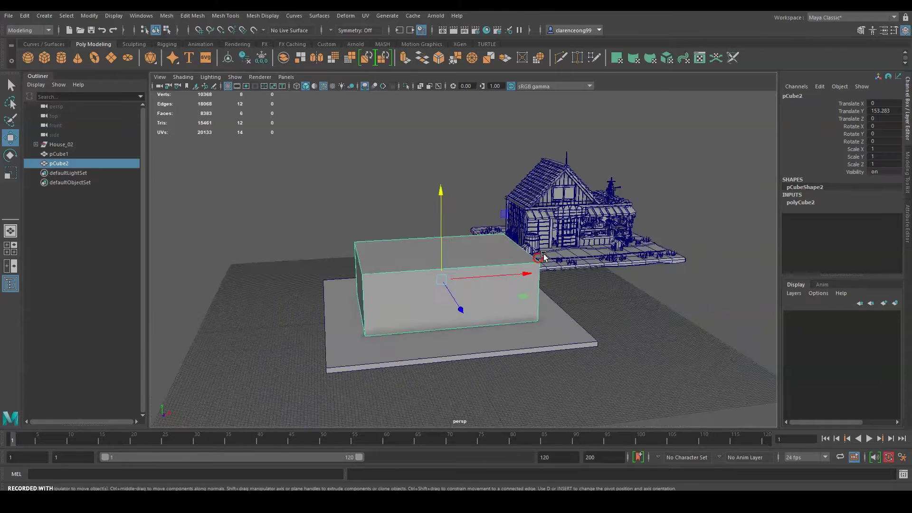
{"action": "key", "text": "ctrl+d"}
{"action": "left_click_drag", "start_coordinate": [431, 238], "coordinate": [429, 147]}
{"action": "mouse_move", "coordinate": [584, 181]}
{"action": "left_mouse_down", "text": "alt"}
{"action": "mouse_move", "coordinate": [526, 171]}
{"action": "mouse_move", "coordinate": [569, 176]}
{"action": "left_mouse_up", "text": "alt"}
{"action": "left_click_drag", "start_coordinate": [701, 213], "coordinate": [582, 224], "text": "alt"}
- Move the +X side face of the upper box inward until the box spans about half of the lower box's width
{"action": "right_click_drag", "start_coordinate": [456, 194], "coordinate": [455, 215]}
{"action": "left_click", "coordinate": [497, 227]}
{"action": "left_click_drag", "start_coordinate": [544, 255], "coordinate": [547, 232], "text": "alt"}
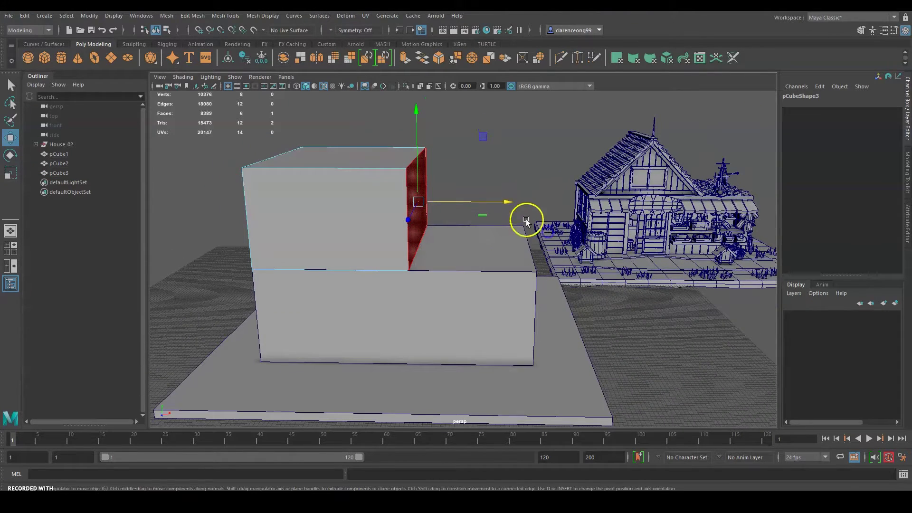
{"action": "left_click_drag", "start_coordinate": [510, 203], "coordinate": [543, 291]}
{"action": "left_click", "coordinate": [394, 176]}
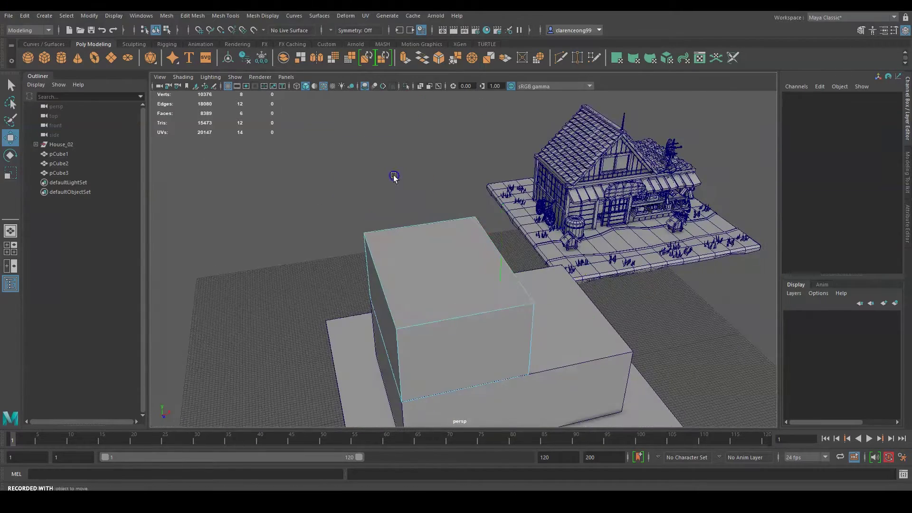
- Merge the two rear top vertices of the upper box to their centre
{"action": "left_click", "coordinate": [431, 245]}
{"action": "left_click_drag", "start_coordinate": [431, 245], "coordinate": [486, 196], "text": "alt"}
{"action": "left_click", "coordinate": [486, 186]}
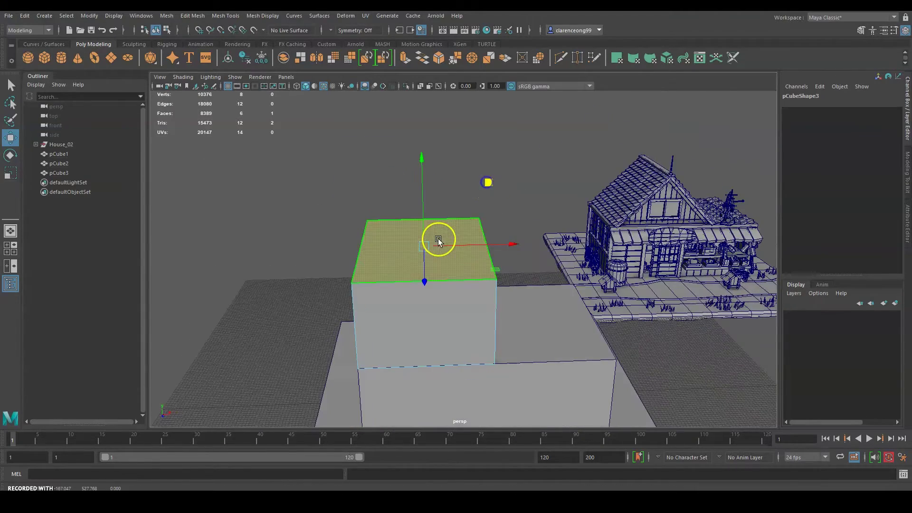
{"action": "right_click_drag", "start_coordinate": [438, 239], "coordinate": [398, 240]}
{"action": "left_click_drag", "start_coordinate": [514, 219], "coordinate": [529, 216], "text": "alt"}
{"action": "left_click_drag", "start_coordinate": [507, 191], "coordinate": [342, 234]}
{"action": "left_click_drag", "start_coordinate": [507, 229], "coordinate": [451, 223], "text": "alt"}
{"action": "left_click", "coordinate": [185, 15]}
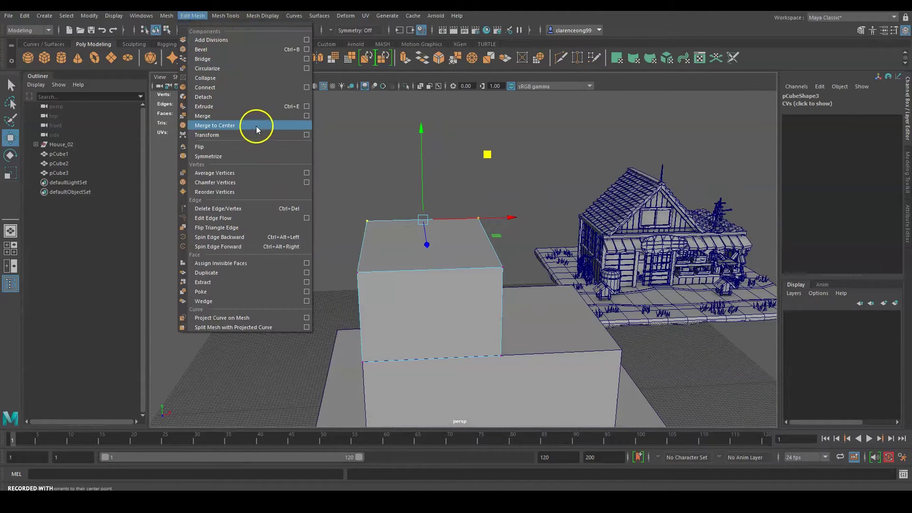
{"action": "left_click", "coordinate": [255, 126]}
- Merge the two front top vertices of the upper box to their centre to complete the gable ridge
{"action": "left_click_drag", "start_coordinate": [500, 268], "coordinate": [637, 210], "text": "alt"}
{"action": "left_click_drag", "start_coordinate": [574, 262], "coordinate": [574, 263]}
{"action": "left_click_drag", "start_coordinate": [637, 264], "coordinate": [639, 250], "text": "alt"}
{"action": "left_click_drag", "start_coordinate": [643, 179], "coordinate": [567, 251]}
{"action": "left_click", "coordinate": [180, 16]}
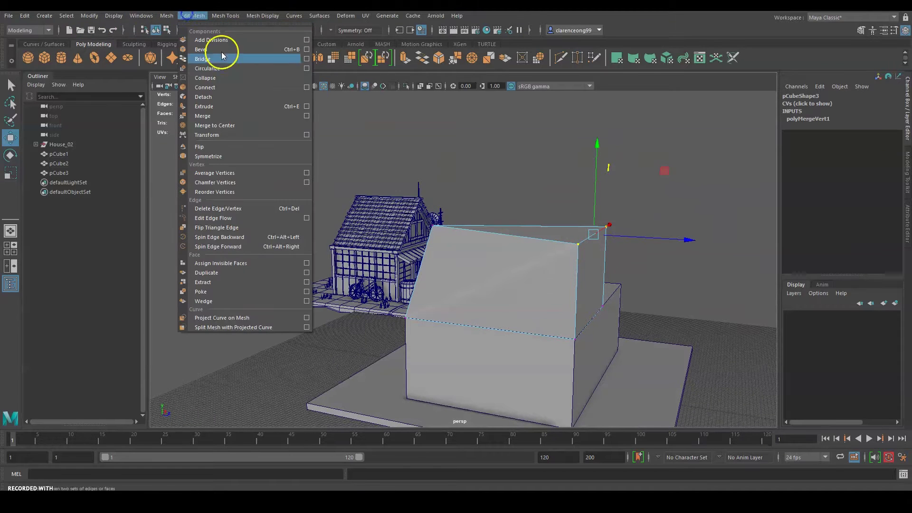
{"action": "left_click", "coordinate": [234, 125]}
- Raise the roof's ridge vertices slightly in the front view, to a height of about 556
{"action": "left_click_drag", "start_coordinate": [614, 210], "coordinate": [578, 191], "text": "alt"}
{"action": "left_click", "coordinate": [578, 191]}
{"action": "left_click", "coordinate": [417, 222]}
{"action": "key", "text": "space"}
{"action": "key", "text": "space"}
{"action": "key", "text": "space"}
{"action": "scroll", "coordinate": [396, 296], "scroll_direction": "down", "scroll_amount": 5}
{"action": "middle_click_drag", "start_coordinate": [403, 305], "coordinate": [389, 332], "text": "alt"}
{"action": "middle_click_drag", "start_coordinate": [343, 305], "coordinate": [318, 328], "text": "alt"}
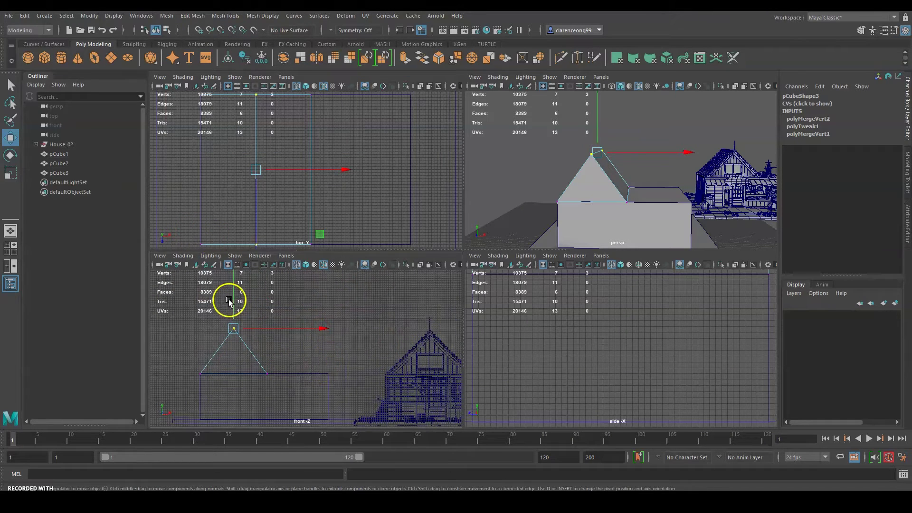
{"action": "left_click_drag", "start_coordinate": [229, 300], "coordinate": [239, 309]}
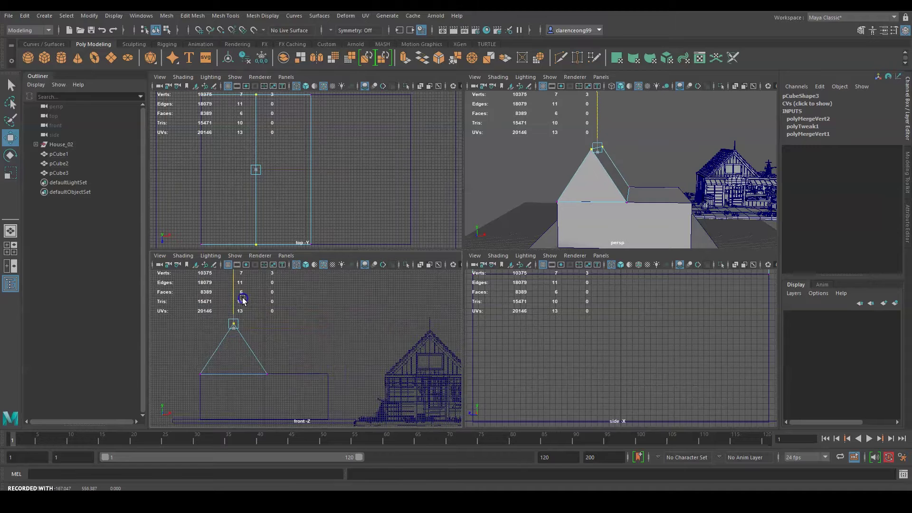
- Return the gable roof block to object mode and scale it very slightly
{"action": "right_click", "coordinate": [603, 169]}
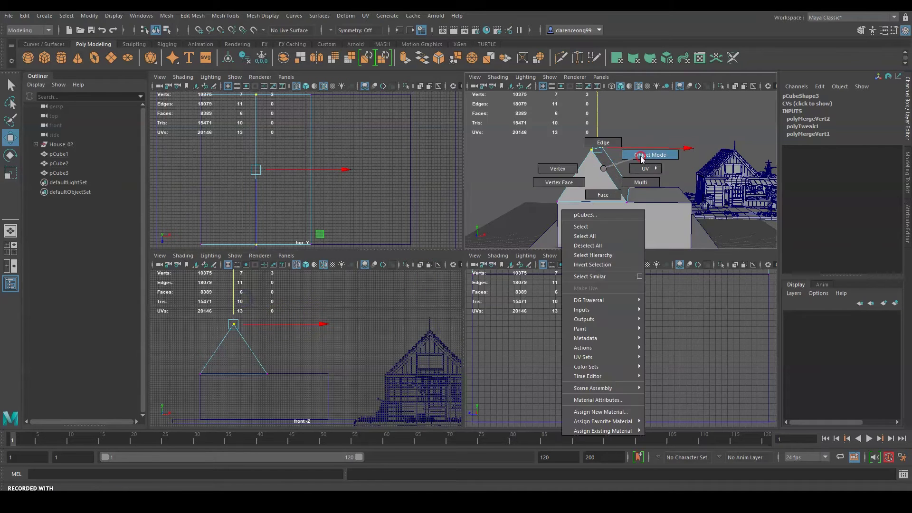
{"action": "left_click", "coordinate": [641, 157]}
{"action": "key", "text": "r"}
{"action": "left_click_drag", "start_coordinate": [346, 350], "coordinate": [345, 351]}
{"action": "key", "text": "w"}
{"action": "key", "text": "space"}
{"action": "left_click_drag", "start_coordinate": [623, 216], "coordinate": [619, 264], "text": "alt"}
- Deselect the roof block and save the scene, continuing past the student version notice
{"action": "left_click", "coordinate": [686, 220]}
{"action": "key", "text": "q"}
{"action": "key", "text": "ctrl+s"}
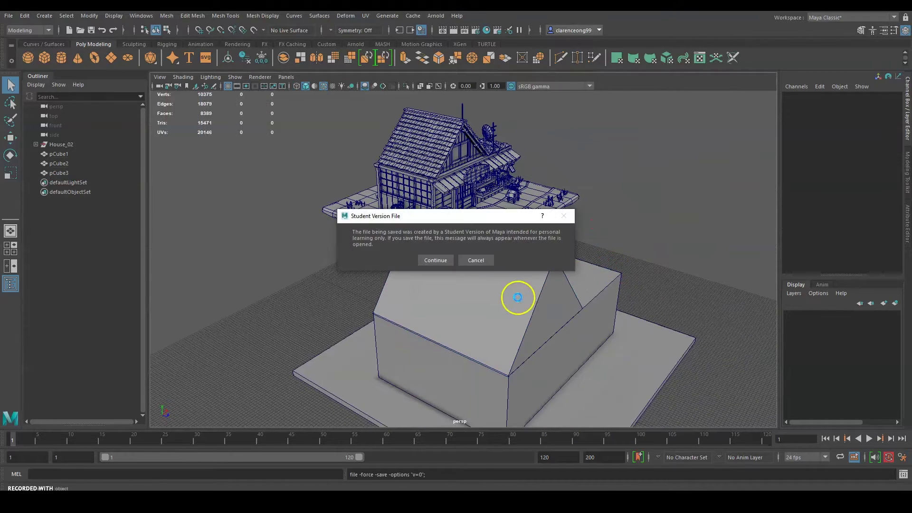
{"action": "left_click", "coordinate": [426, 262]}
- Examine how the front awning is attached to the reference house's wall
{"action": "key", "text": "w"}
{"action": "left_click_drag", "start_coordinate": [521, 294], "coordinate": [469, 216], "text": "alt"}
{"action": "left_click", "coordinate": [455, 208]}
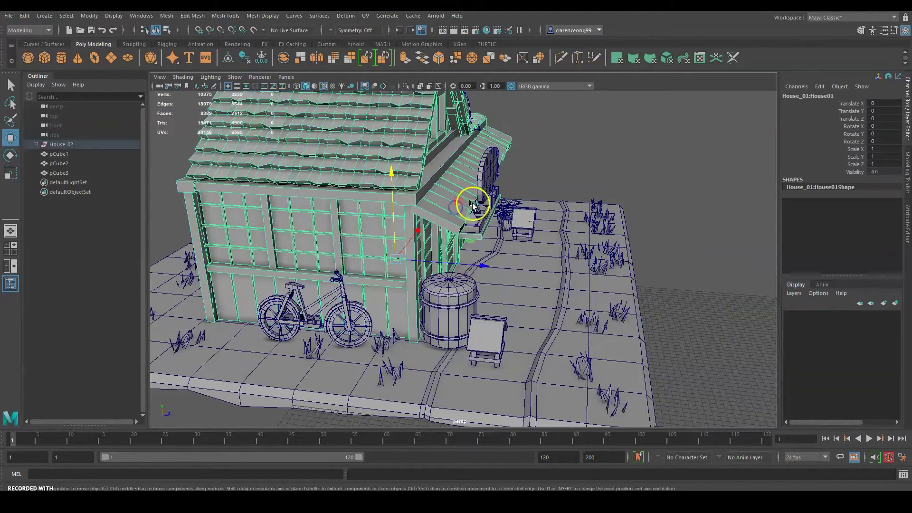
{"action": "left_click", "coordinate": [641, 163]}
{"action": "mouse_move", "coordinate": [642, 163]}
{"action": "left_mouse_down", "text": "alt"}
{"action": "mouse_move", "coordinate": [733, 326]}
{"action": "mouse_move", "coordinate": [478, 247]}
{"action": "mouse_move", "coordinate": [539, 266]}
{"action": "mouse_move", "coordinate": [510, 286]}
{"action": "mouse_move", "coordinate": [666, 285]}
{"action": "left_mouse_up", "text": "alt"}
- Duplicate the lower house box and flatten the copy into a slab scaled to 0.104 in Y and 0.174 in Z
{"action": "left_click", "coordinate": [511, 285]}
{"action": "key", "text": "e"}
{"action": "key", "text": "r"}
{"action": "left_click_drag", "start_coordinate": [585, 198], "coordinate": [588, 271]}
{"action": "left_click_drag", "start_coordinate": [692, 302], "coordinate": [594, 254]}
- Move the slab against the upper edge of the front wall, to about 252 in Y and 292 in Z
{"action": "key", "text": "w"}
{"action": "left_click_drag", "start_coordinate": [630, 278], "coordinate": [613, 328]}
{"action": "left_click_drag", "start_coordinate": [545, 204], "coordinate": [556, 186]}
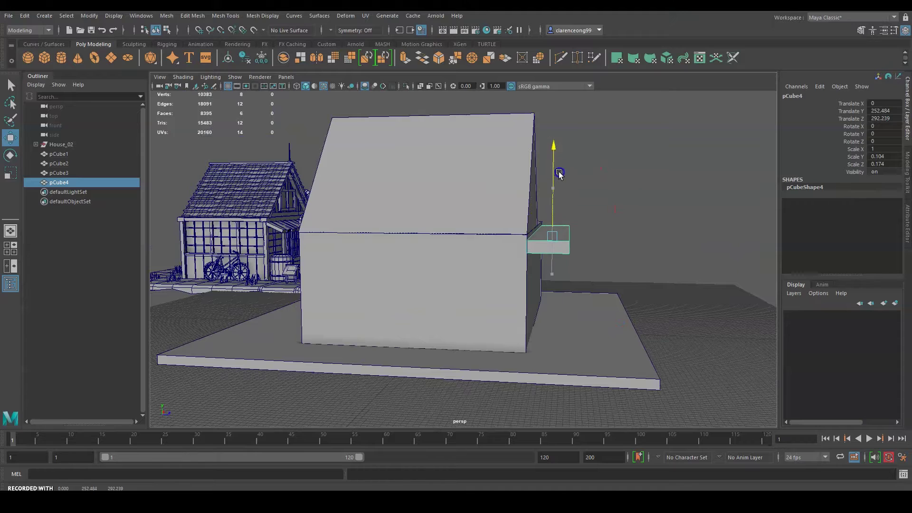
- Tilt the awning slab 30 degrees about X and rescale it to 0.088 in Y and 0.227 in Z
{"action": "key", "text": "e"}
{"action": "left_click_drag", "start_coordinate": [598, 159], "coordinate": [611, 181]}
{"action": "key", "text": "r"}
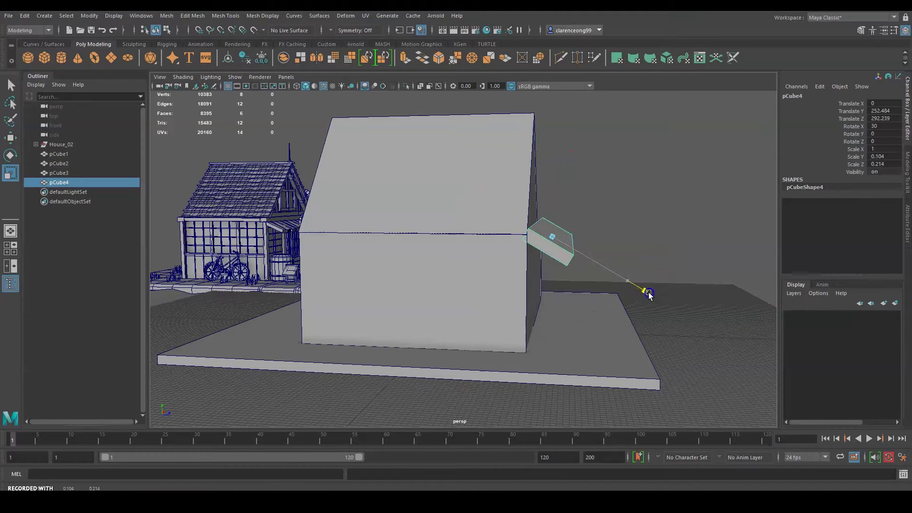
{"action": "key", "text": "w"}
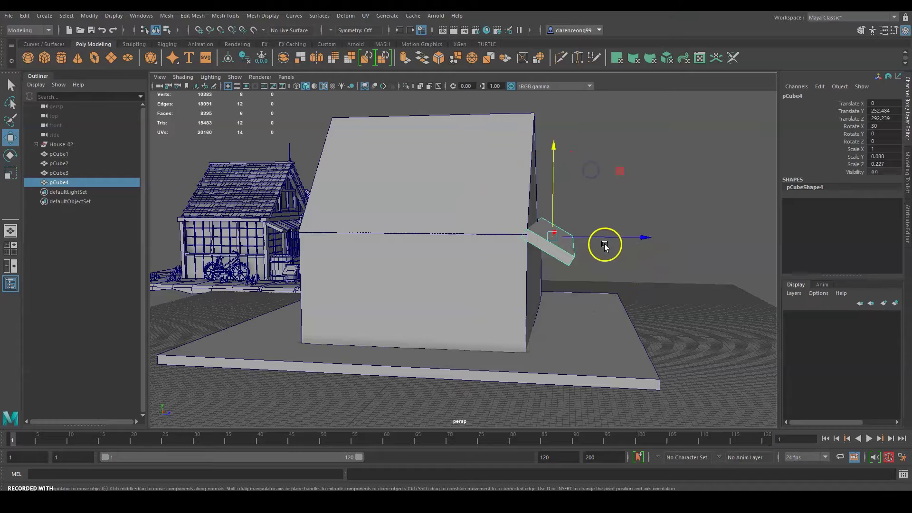
- Shift the tilted awning to about 297 in Z against the front wall, deselect it, and save the scene past the student version notice
{"action": "left_click_drag", "start_coordinate": [606, 240], "coordinate": [617, 239]}
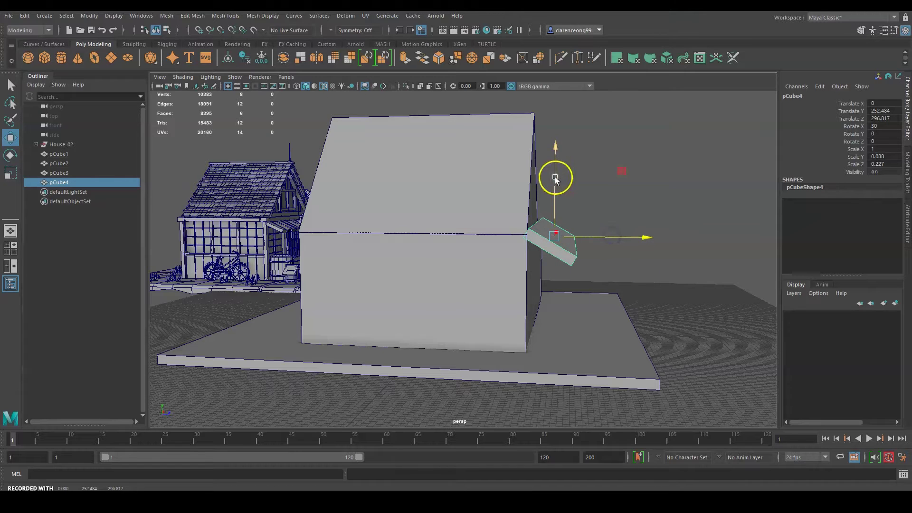
{"action": "left_click_drag", "start_coordinate": [556, 179], "coordinate": [552, 186]}
{"action": "left_click", "coordinate": [613, 204]}
{"action": "left_click_drag", "start_coordinate": [613, 203], "coordinate": [531, 357], "text": "alt"}
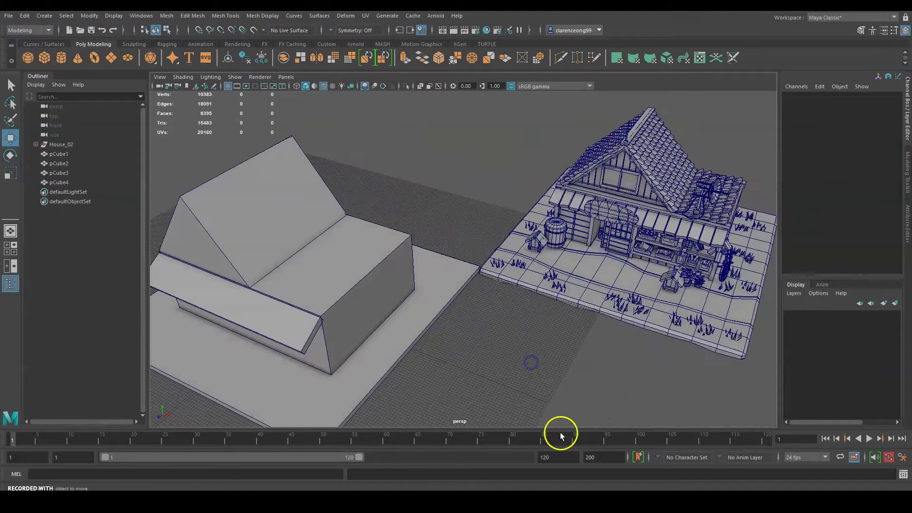
{"action": "key", "text": "ctrl+s"}
{"action": "left_click", "coordinate": [434, 260]}
- Give the lower house box 2 width subdivisions and 3 height subdivisions, and save the scene
{"action": "left_click_drag", "start_coordinate": [439, 311], "coordinate": [573, 328], "text": "alt"}
{"action": "left_click", "coordinate": [487, 351]}
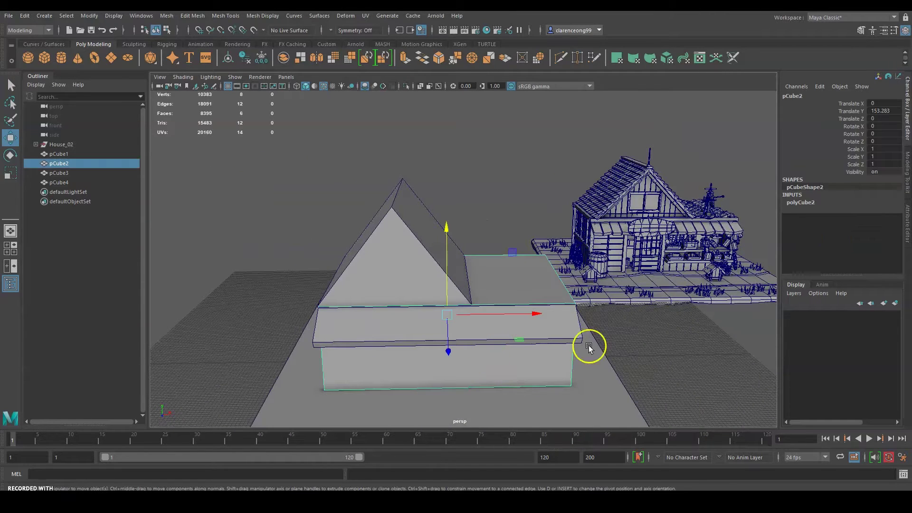
{"action": "left_click", "coordinate": [800, 203]}
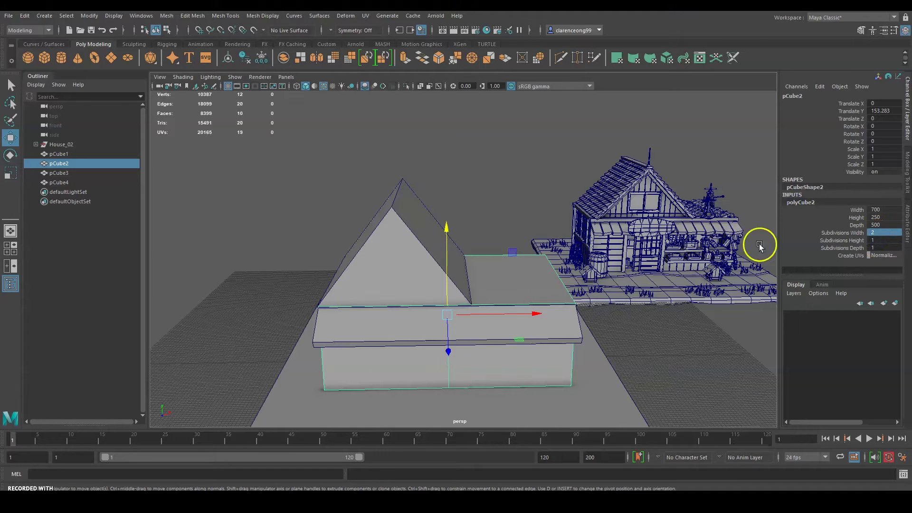
{"action": "left_click_drag", "start_coordinate": [644, 371], "coordinate": [634, 352], "text": "alt"}
{"action": "left_click_drag", "start_coordinate": [693, 323], "coordinate": [687, 336], "text": "alt"}
{"action": "left_click_drag", "start_coordinate": [510, 373], "coordinate": [540, 330], "text": "alt"}
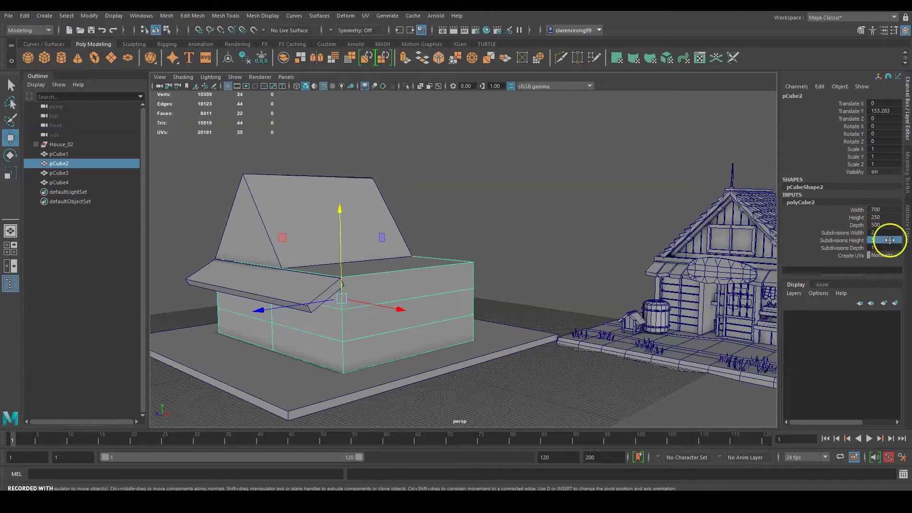
{"action": "left_click_drag", "start_coordinate": [498, 321], "coordinate": [403, 329], "text": "alt"}
{"action": "middle_click_drag", "start_coordinate": [611, 307], "coordinate": [601, 326], "text": "alt"}
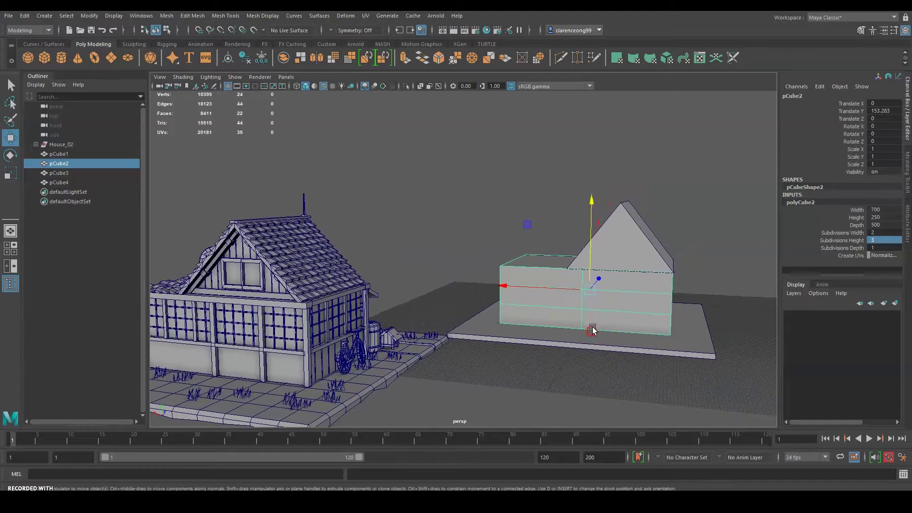
{"action": "left_click_drag", "start_coordinate": [668, 321], "coordinate": [606, 277], "text": "alt"}
{"action": "key", "text": "ctrl+s"}
{"action": "left_click", "coordinate": [436, 259]}
- Deselect the lower house box, review the blockout next to the reference house, and save the scene again
{"action": "left_click_drag", "start_coordinate": [480, 283], "coordinate": [538, 303], "text": "alt"}
{"action": "scroll", "coordinate": [538, 303], "scroll_direction": "up", "scroll_amount": 6}
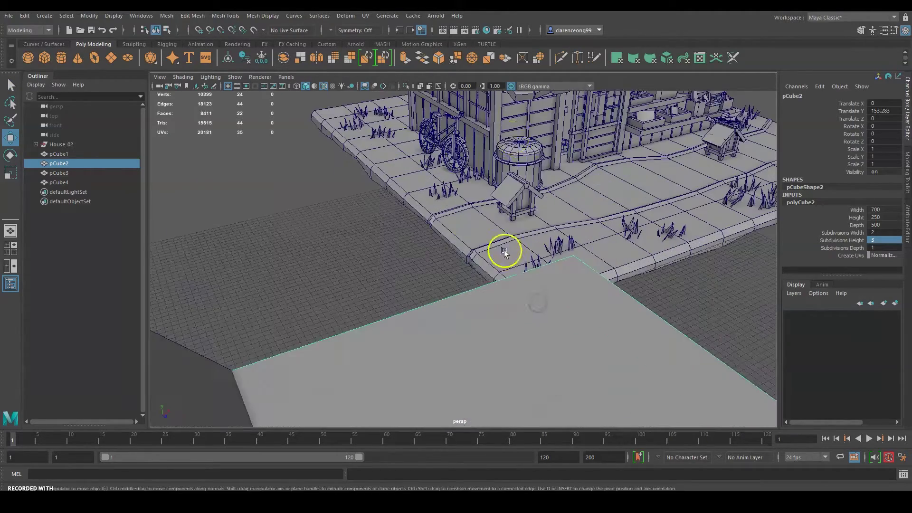
{"action": "left_click", "coordinate": [504, 156]}
{"action": "scroll", "coordinate": [615, 230], "scroll_direction": "down", "scroll_amount": 5}
{"action": "left_click", "coordinate": [637, 291]}
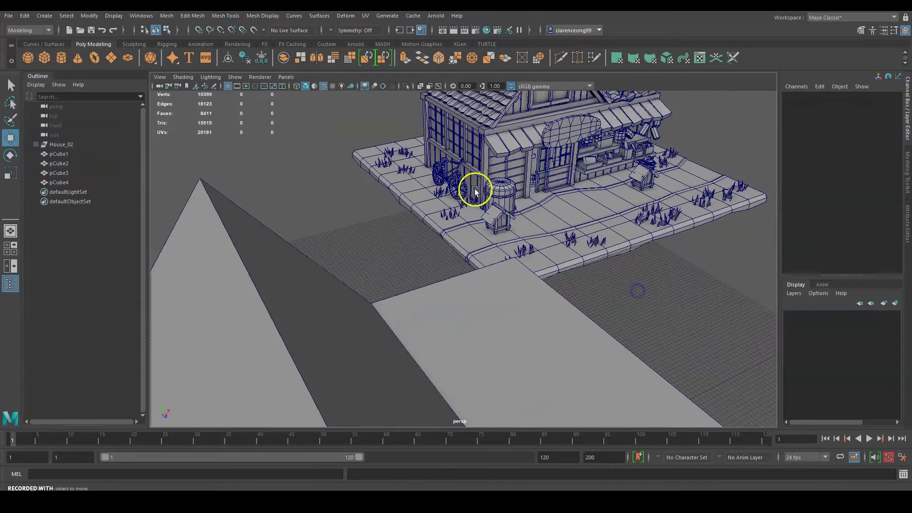
{"action": "left_click_drag", "start_coordinate": [603, 314], "coordinate": [584, 285], "text": "alt"}
{"action": "middle_click_drag", "start_coordinate": [532, 276], "coordinate": [554, 233], "text": "alt"}
{"action": "left_click_drag", "start_coordinate": [504, 173], "coordinate": [521, 251], "text": "alt"}
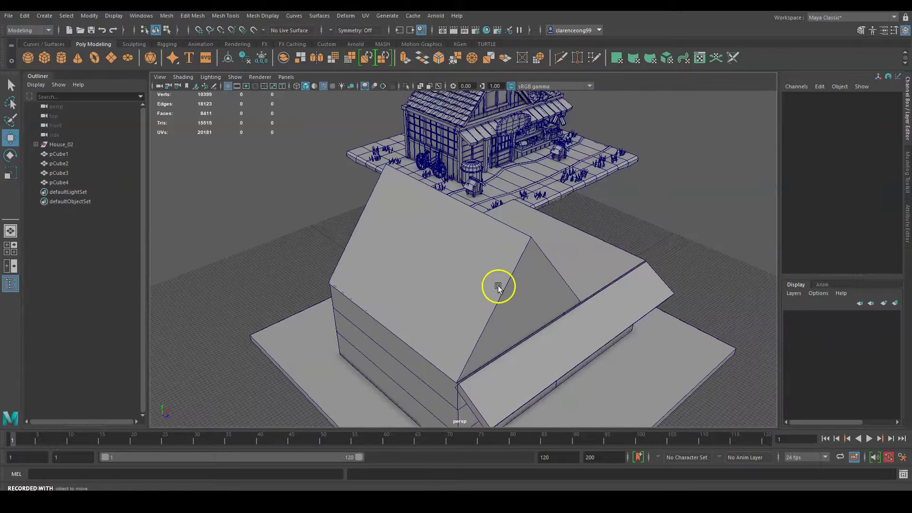
{"action": "left_click_drag", "start_coordinate": [497, 287], "coordinate": [547, 298], "text": "alt"}
{"action": "key", "text": "q"}
{"action": "key", "text": "ctrl+s"}
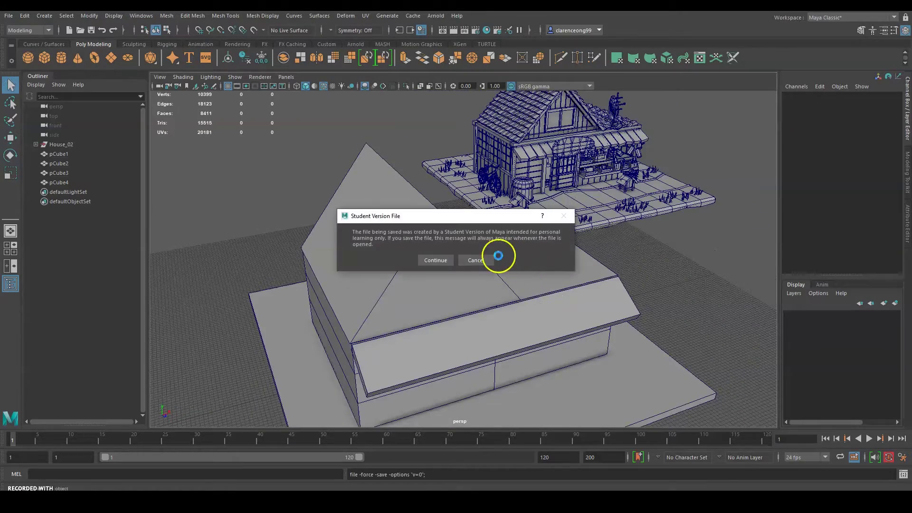
{"action": "left_click", "coordinate": [444, 260]}
- Examine the tiled roof and gable overhang of the reference house from several sides
{"action": "key", "text": "w"}
{"action": "left_click_drag", "start_coordinate": [471, 285], "coordinate": [611, 279], "text": "alt"}
{"action": "left_click", "coordinate": [585, 282]}
{"action": "middle_click_drag", "start_coordinate": [611, 279], "coordinate": [488, 250], "text": "alt"}
{"action": "scroll", "coordinate": [488, 250], "scroll_direction": "up", "scroll_amount": 8}
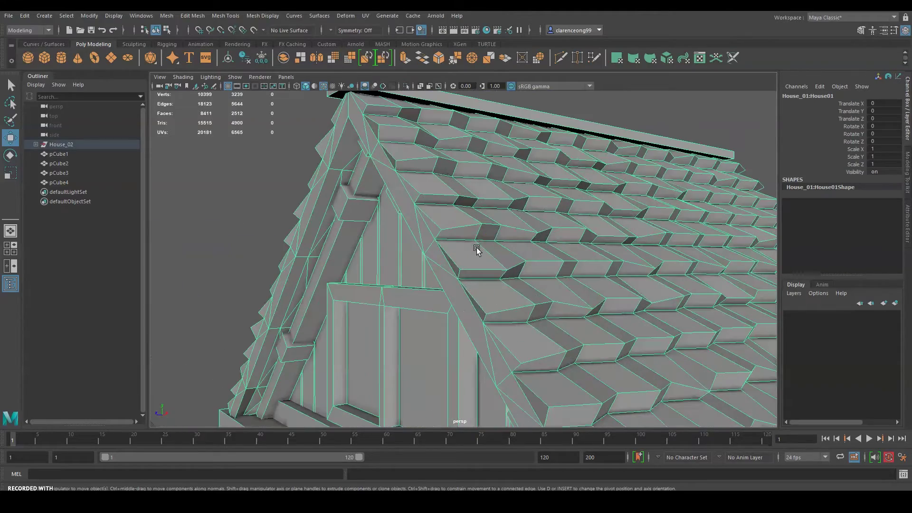
{"action": "scroll", "coordinate": [477, 250], "scroll_direction": "down", "scroll_amount": 8}
{"action": "left_click_drag", "start_coordinate": [489, 265], "coordinate": [501, 309], "text": "alt"}
{"action": "scroll", "coordinate": [494, 307], "scroll_direction": "down", "scroll_amount": 6}
{"action": "left_click_drag", "start_coordinate": [421, 289], "coordinate": [323, 247], "text": "alt"}
{"action": "middle_click_drag", "start_coordinate": [323, 247], "coordinate": [429, 216], "text": "alt"}
{"action": "left_click_drag", "start_coordinate": [430, 216], "coordinate": [506, 222], "text": "alt"}
{"action": "left_click", "coordinate": [506, 222]}
{"action": "left_click_drag", "start_coordinate": [514, 172], "coordinate": [585, 227], "text": "alt"}
{"action": "scroll", "coordinate": [360, 226], "scroll_direction": "up", "scroll_amount": 5}
{"action": "middle_click_drag", "start_coordinate": [361, 226], "coordinate": [533, 257], "text": "alt"}
{"action": "left_click_drag", "start_coordinate": [533, 257], "coordinate": [337, 261], "text": "alt"}
{"action": "scroll", "coordinate": [338, 261], "scroll_direction": "down", "scroll_amount": 5}
{"action": "middle_click_drag", "start_coordinate": [337, 261], "coordinate": [477, 214], "text": "alt"}
- Extrude the two sloping faces of the roof block outward with a local Z translation of about 34.5
{"action": "right_click_drag", "start_coordinate": [315, 201], "coordinate": [315, 225]}
{"action": "left_click", "coordinate": [302, 220]}
{"action": "left_click_drag", "start_coordinate": [451, 209], "coordinate": [250, 210], "text": "alt"}
{"action": "middle_click_drag", "start_coordinate": [325, 211], "coordinate": [665, 218], "text": "alt"}
{"action": "key", "text": "ctrl+z"}
{"action": "left_click", "coordinate": [523, 213], "text": "shift"}
{"action": "mouse_move", "coordinate": [632, 211]}
{"action": "left_mouse_down", "text": "alt"}
{"action": "mouse_move", "coordinate": [474, 213]}
{"action": "mouse_move", "coordinate": [600, 203]}
{"action": "mouse_move", "coordinate": [647, 217]}
{"action": "left_mouse_up", "text": "alt"}
{"action": "left_click", "coordinate": [205, 19]}
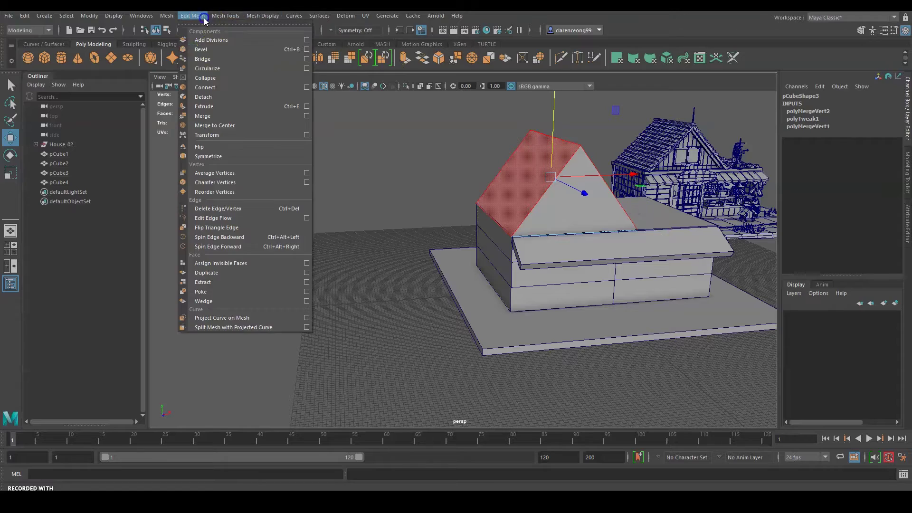
{"action": "left_click", "coordinate": [226, 109]}
{"action": "left_click_drag", "start_coordinate": [603, 247], "coordinate": [532, 298], "text": "alt"}
{"action": "left_click_drag", "start_coordinate": [452, 212], "coordinate": [468, 199]}
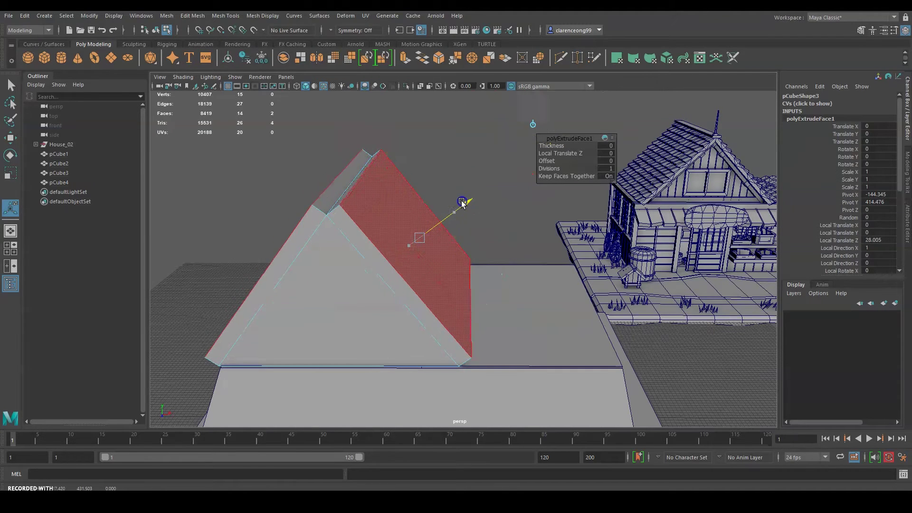
{"action": "left_click_drag", "start_coordinate": [461, 202], "coordinate": [464, 200]}
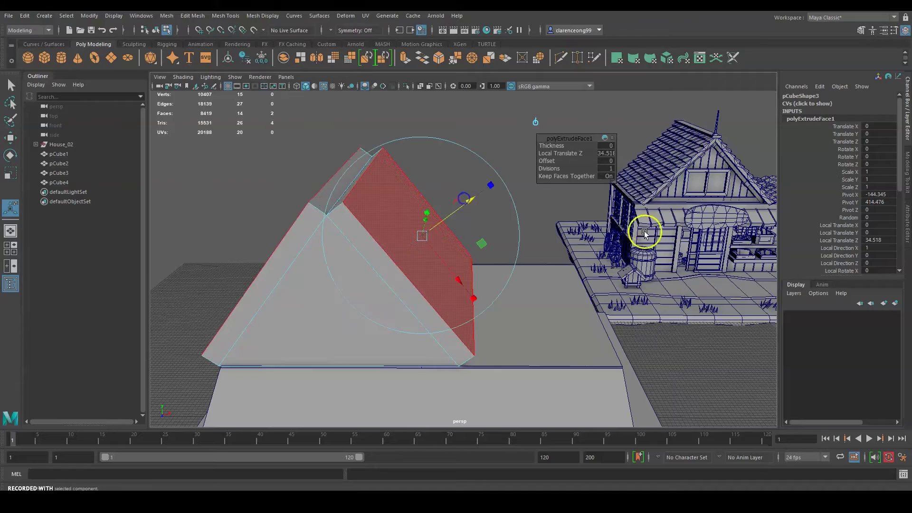
- Examine the ridge and roof thickness of the reference house for comparison with the extruded roof
{"action": "middle_click_drag", "start_coordinate": [647, 233], "coordinate": [605, 277], "text": "alt"}
{"action": "left_click_drag", "start_coordinate": [604, 277], "coordinate": [548, 266], "text": "alt"}
{"action": "scroll", "coordinate": [548, 265], "scroll_direction": "up", "scroll_amount": 5}
{"action": "middle_click_drag", "start_coordinate": [665, 192], "coordinate": [508, 228], "text": "alt"}
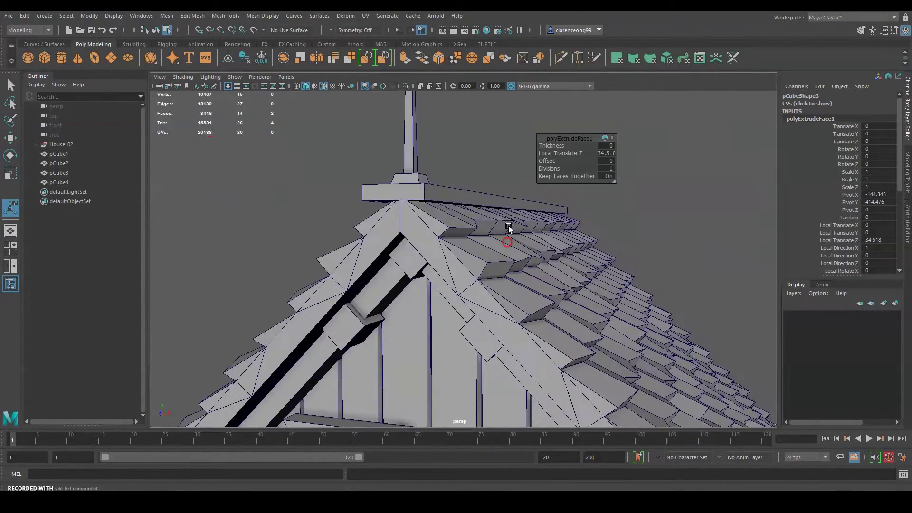
{"action": "scroll", "coordinate": [399, 243], "scroll_direction": "down", "scroll_amount": 8}
{"action": "middle_click_drag", "start_coordinate": [304, 274], "coordinate": [480, 269], "text": "alt"}
{"action": "scroll", "coordinate": [521, 263], "scroll_direction": "up", "scroll_amount": 6}
{"action": "right_click_drag", "start_coordinate": [480, 270], "coordinate": [484, 271], "text": "alt"}
{"action": "left_click_drag", "start_coordinate": [484, 271], "coordinate": [465, 243], "text": "alt"}
- Adjust the roof extrusion's local Z translation to about 32.2 and deselect the faces
{"action": "left_click", "coordinate": [582, 188]}
{"action": "left_click_drag", "start_coordinate": [563, 193], "coordinate": [561, 193]}
{"action": "key", "text": "w"}
{"action": "left_click_drag", "start_coordinate": [619, 258], "coordinate": [575, 193], "text": "alt"}
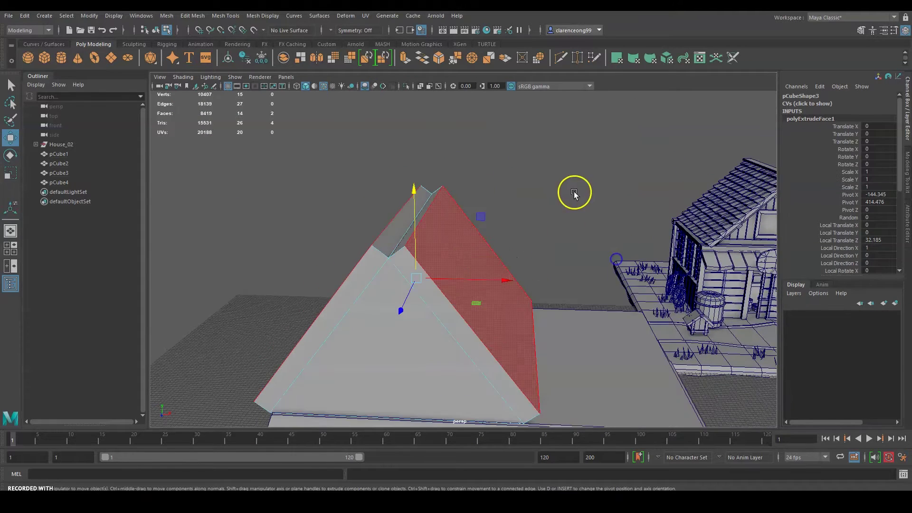
{"action": "left_click", "coordinate": [574, 192]}
- Delete the two inner faces lining the V-shaped gap along the roof ridge
{"action": "left_click_drag", "start_coordinate": [504, 179], "coordinate": [511, 198], "text": "alt"}
{"action": "right_click_drag", "start_coordinate": [451, 230], "coordinate": [444, 255]}
{"action": "left_click_drag", "start_coordinate": [426, 217], "coordinate": [559, 211], "text": "alt"}
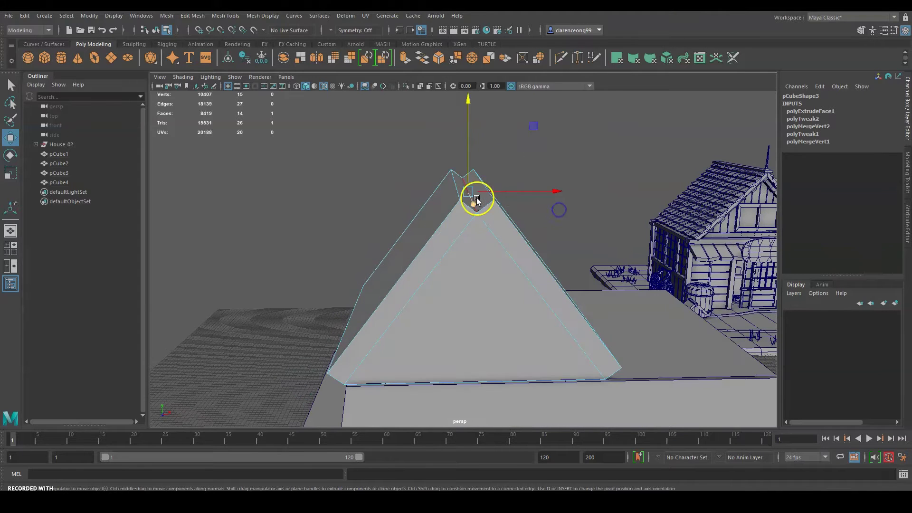
{"action": "key", "text": "q"}
{"action": "left_click", "coordinate": [457, 188], "text": "shift"}
{"action": "left_click_drag", "start_coordinate": [501, 199], "coordinate": [514, 243], "text": "alt"}
{"action": "key", "text": "Delete"}
- Merge the paired ridge vertices at the back and front ends of the roof to close the gap
{"action": "right_click", "coordinate": [468, 212]}
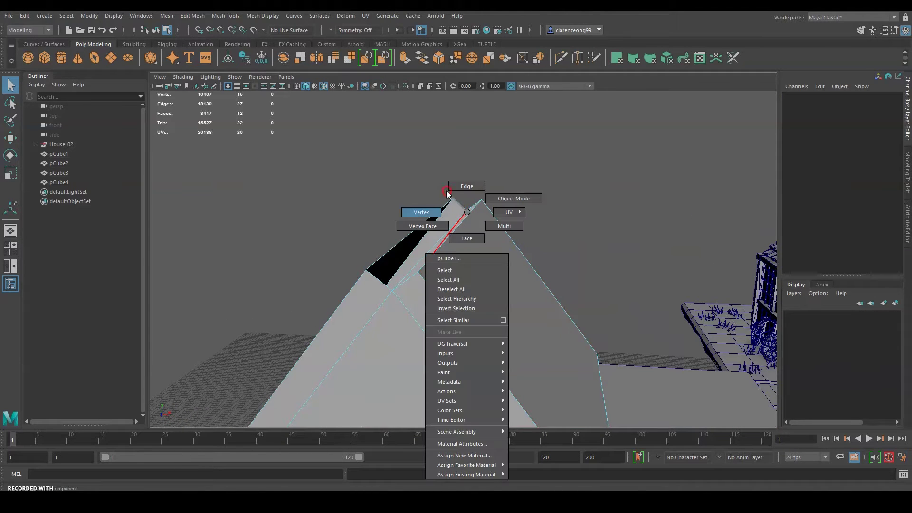
{"action": "right_click_drag", "start_coordinate": [445, 199], "coordinate": [429, 211]}
{"action": "left_click", "coordinate": [460, 199]}
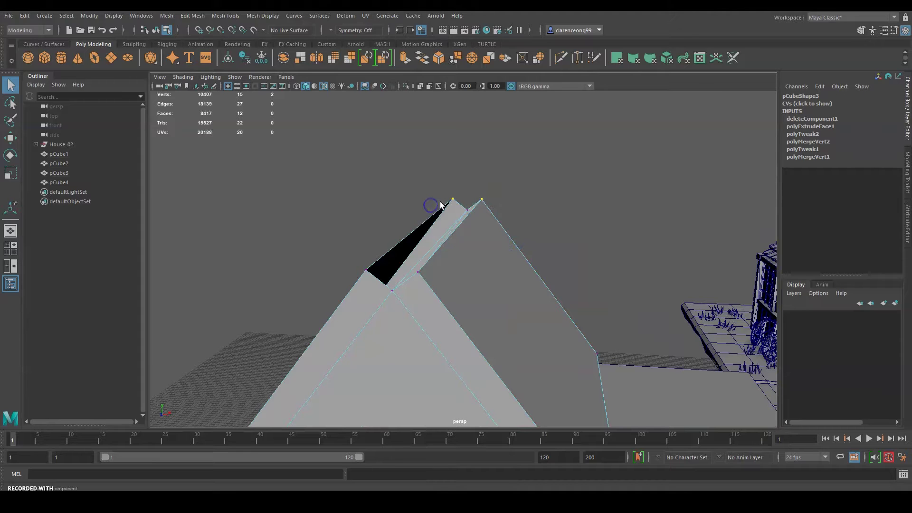
{"action": "left_click", "coordinate": [217, 12]}
{"action": "mouse_move", "coordinate": [192, 16]}
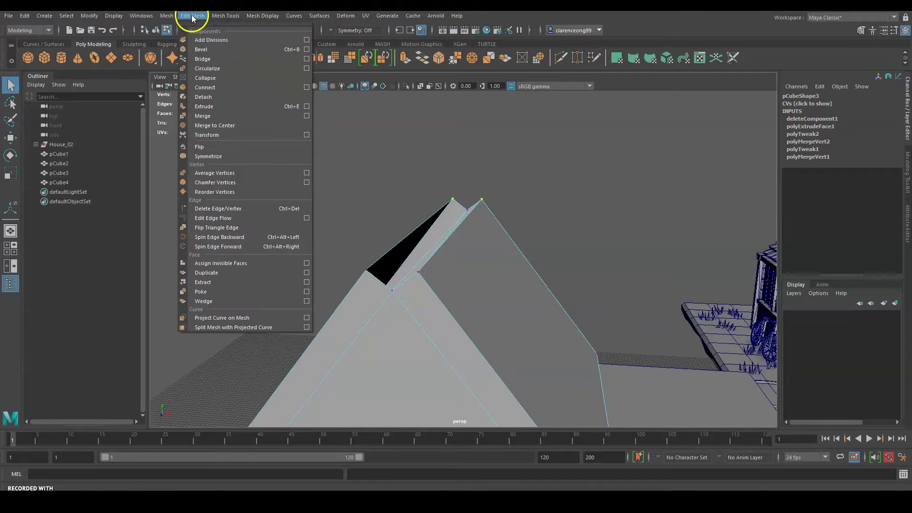
{"action": "left_click", "coordinate": [220, 119]}
{"action": "left_click_drag", "start_coordinate": [495, 208], "coordinate": [535, 212], "text": "alt"}
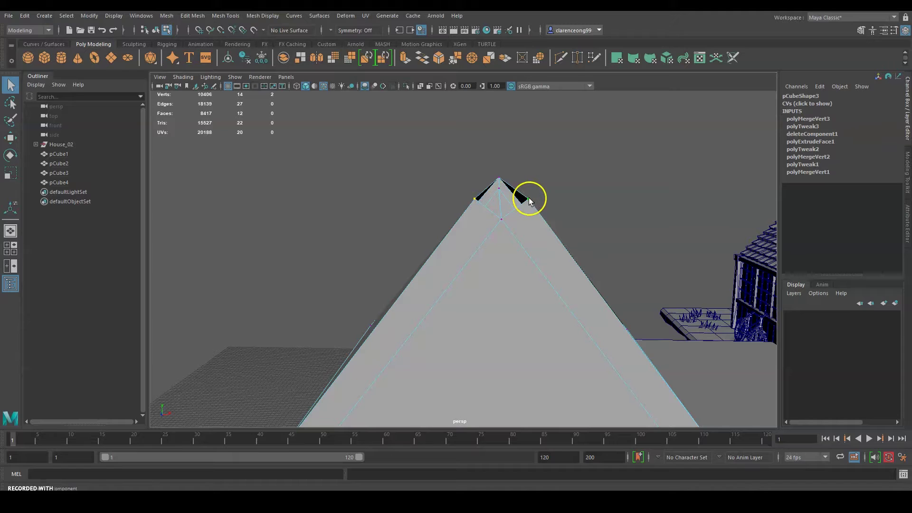
{"action": "left_click", "coordinate": [192, 16]}
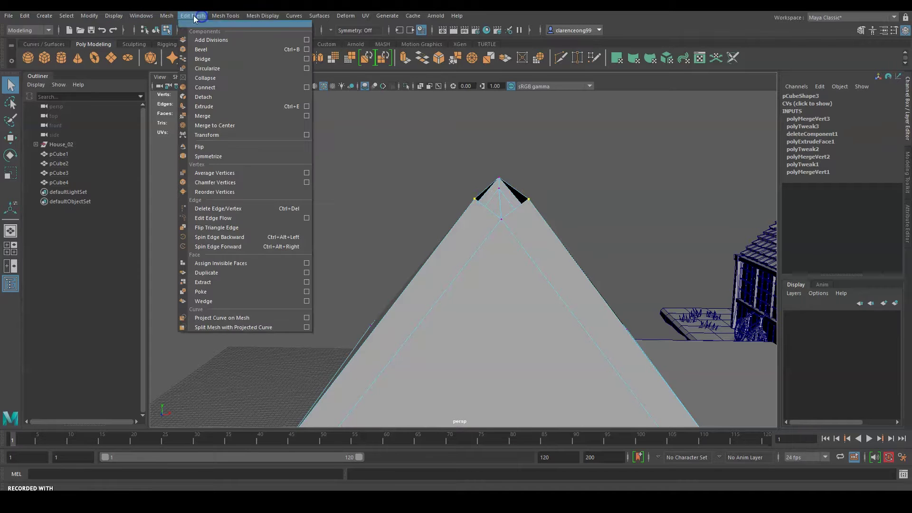
{"action": "left_click", "coordinate": [224, 123]}
{"action": "left_click", "coordinate": [544, 178]}
- Raise the two merged ridge vertices to bring the roof to a sharp peak in line with its slopes
{"action": "left_click", "coordinate": [499, 177]}
{"action": "scroll", "coordinate": [554, 182], "scroll_direction": "down", "scroll_amount": 3}
{"action": "key", "text": "w"}
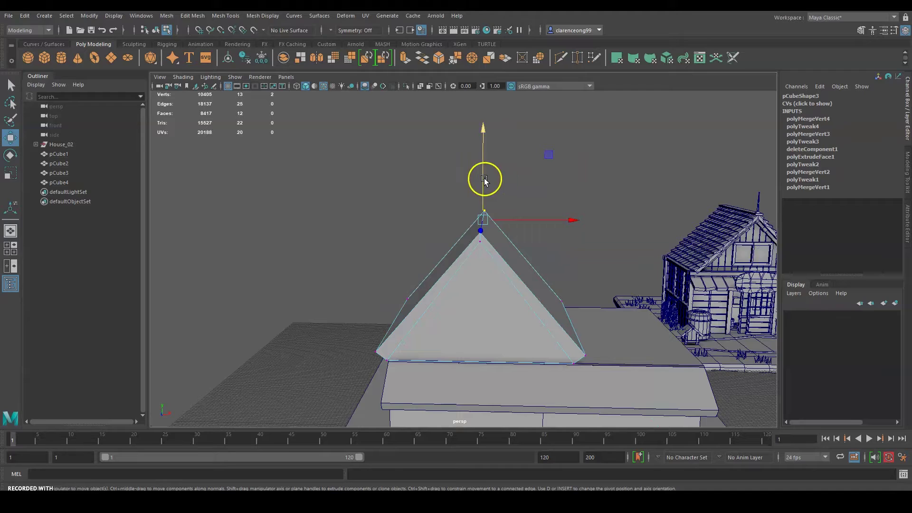
{"action": "left_click_drag", "start_coordinate": [484, 180], "coordinate": [491, 168]}
{"action": "mouse_move", "coordinate": [551, 192]}
{"action": "left_mouse_down", "text": "alt"}
{"action": "mouse_move", "coordinate": [405, 199]}
{"action": "mouse_move", "coordinate": [552, 189]}
{"action": "left_mouse_up", "text": "alt"}
{"action": "scroll", "coordinate": [551, 188], "scroll_direction": "up", "scroll_amount": 3}
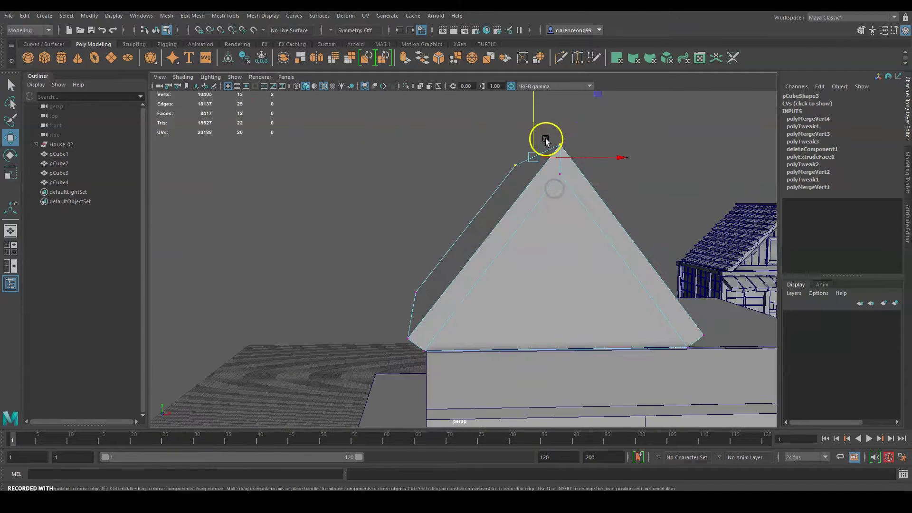
{"action": "left_click_drag", "start_coordinate": [534, 131], "coordinate": [535, 128]}
{"action": "left_click", "coordinate": [631, 144]}
- Select the four narrow sloping rim faces of the roof on the front and back gables
{"action": "left_click_drag", "start_coordinate": [688, 181], "coordinate": [554, 180], "text": "alt"}
{"action": "scroll", "coordinate": [554, 182], "scroll_direction": "down", "scroll_amount": 5}
{"action": "left_click_drag", "start_coordinate": [539, 210], "coordinate": [458, 238], "text": "alt"}
{"action": "right_click", "coordinate": [458, 248]}
{"action": "left_click", "coordinate": [457, 261]}
{"action": "left_click", "coordinate": [488, 271]}
{"action": "left_click", "coordinate": [516, 269]}
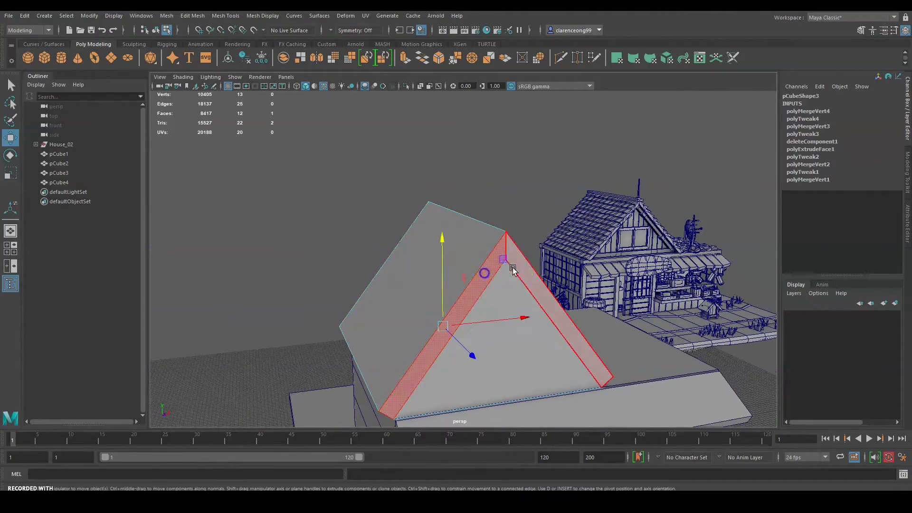
{"action": "left_click_drag", "start_coordinate": [403, 269], "coordinate": [507, 265], "text": "alt"}
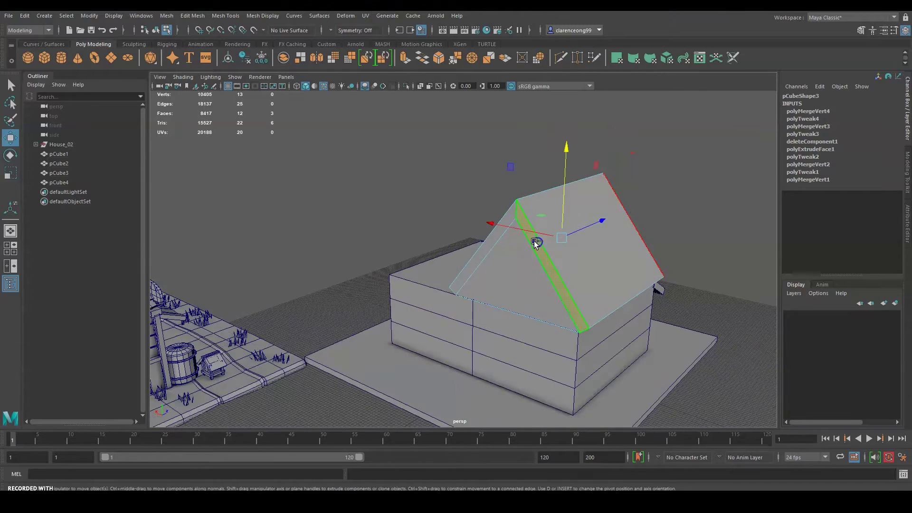
{"action": "left_click", "coordinate": [537, 242], "text": "shift"}
{"action": "left_click", "coordinate": [595, 254], "text": "shift"}
{"action": "left_click_drag", "start_coordinate": [594, 255], "coordinate": [448, 252], "text": "alt"}
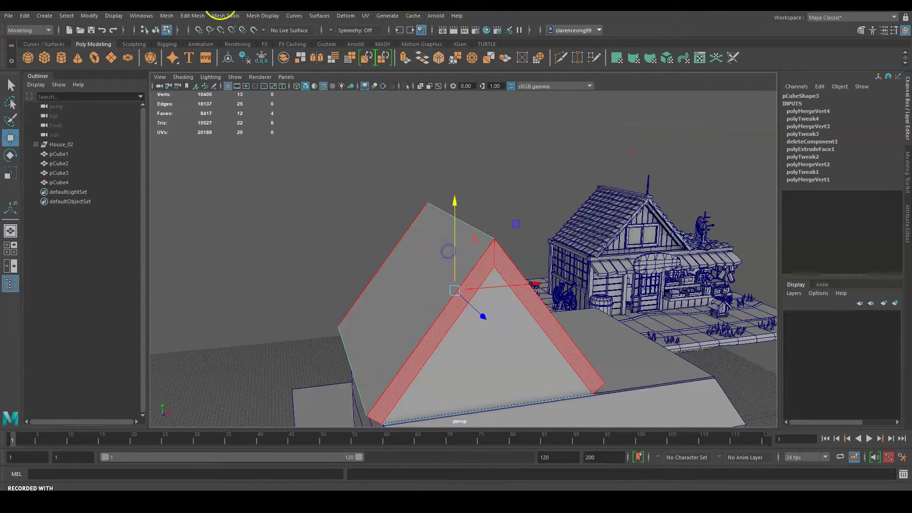
- Extrude the selected rim faces outward to form roof overhangs beyond both gables, and return to object mode
{"action": "left_click", "coordinate": [217, 15]}
{"action": "mouse_move", "coordinate": [197, 16]}
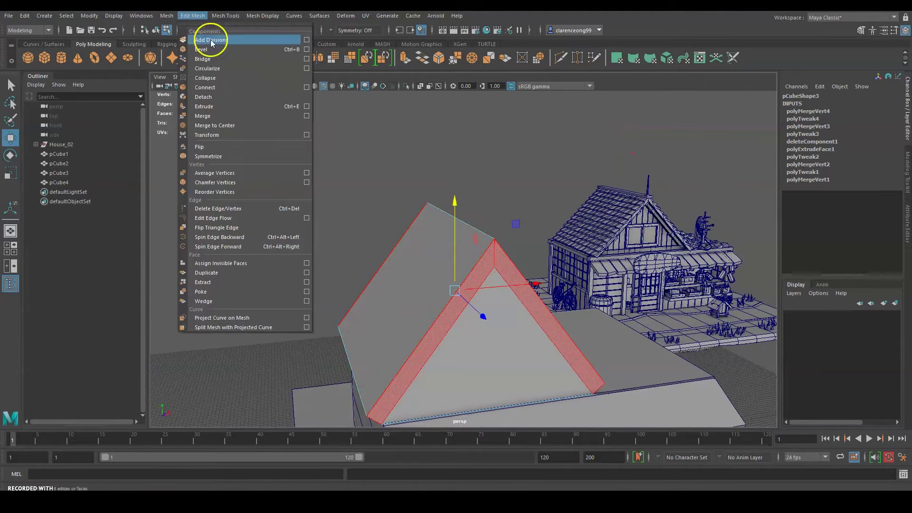
{"action": "left_click", "coordinate": [228, 108]}
{"action": "left_click_drag", "start_coordinate": [470, 218], "coordinate": [412, 206], "text": "alt"}
{"action": "key", "text": "w"}
{"action": "right_click_drag", "start_coordinate": [324, 204], "coordinate": [366, 193]}
{"action": "left_click", "coordinate": [539, 186]}
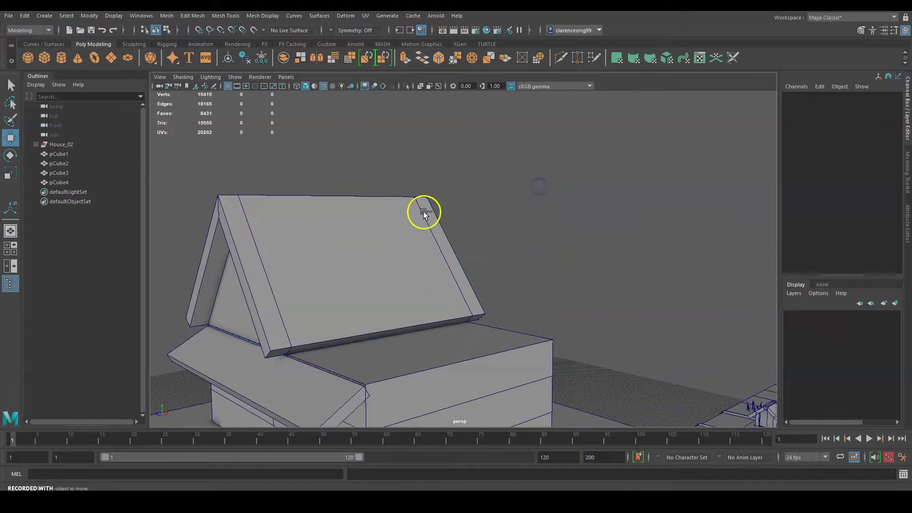
- Save the scene with the new roof overhangs, continuing past the student version notice
{"action": "key", "text": "q"}
{"action": "key", "text": "ctrl+s"}
{"action": "left_click", "coordinate": [428, 262]}
- Shorten the roof block by scaling it to 0.861 in Z, and deselect it
{"action": "left_click_drag", "start_coordinate": [428, 266], "coordinate": [472, 302], "text": "alt"}
{"action": "left_click", "coordinate": [437, 213]}
{"action": "key", "text": "r"}
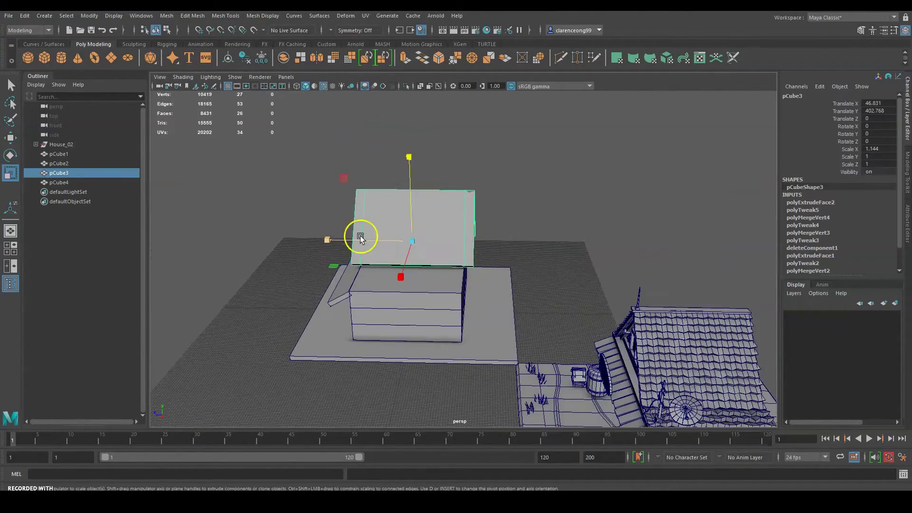
{"action": "left_click_drag", "start_coordinate": [333, 241], "coordinate": [537, 248]}
{"action": "key", "text": "w"}
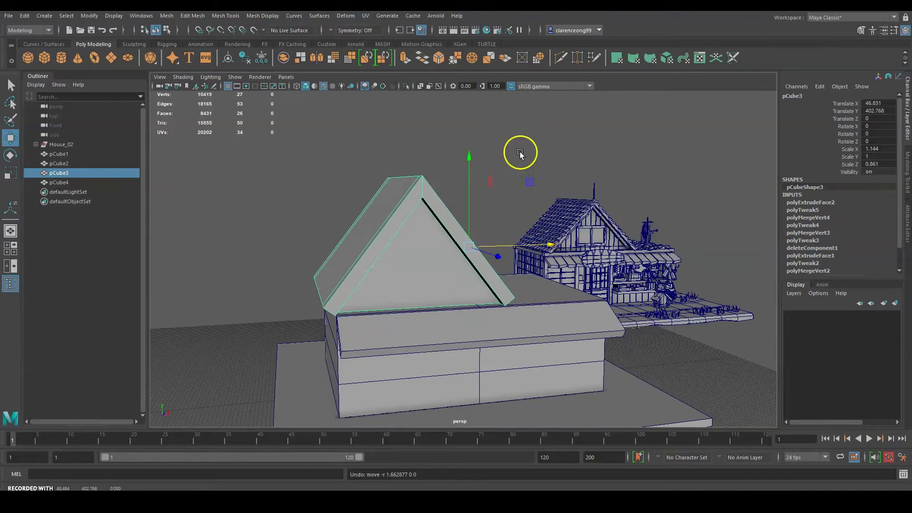
{"action": "left_click", "coordinate": [520, 152]}
- Select the gable roof block in the front view and center its pivot
{"action": "left_click_drag", "start_coordinate": [520, 152], "coordinate": [565, 277], "text": "alt"}
{"action": "key", "text": "space"}
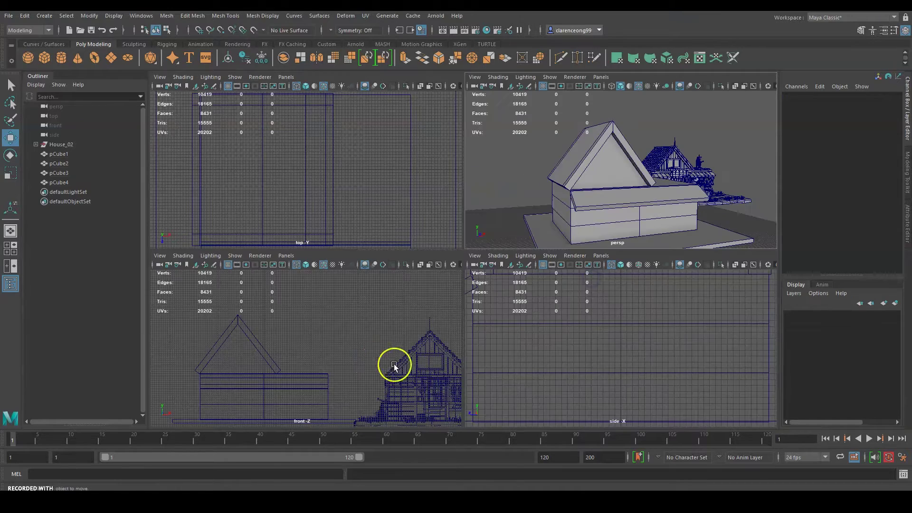
{"action": "left_click", "coordinate": [261, 341]}
{"action": "key", "text": "space"}
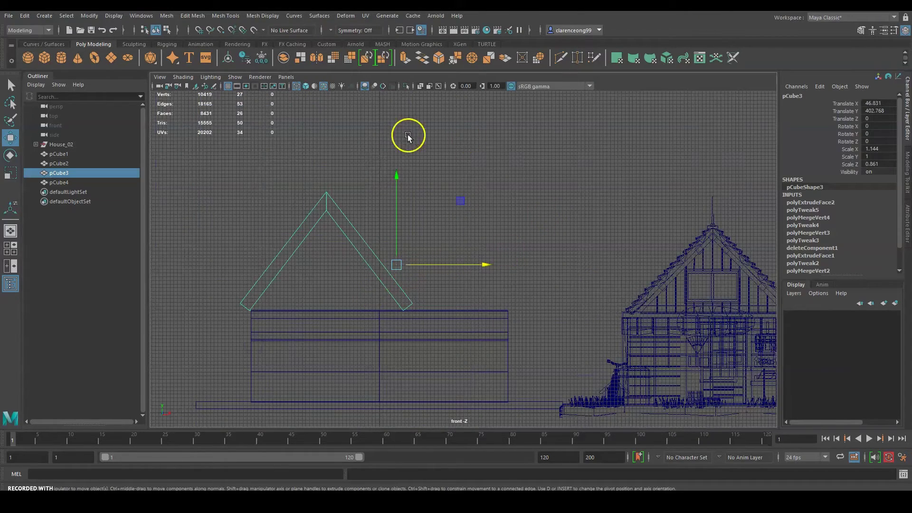
{"action": "left_click", "coordinate": [137, 17]}
{"action": "mouse_move", "coordinate": [96, 18]}
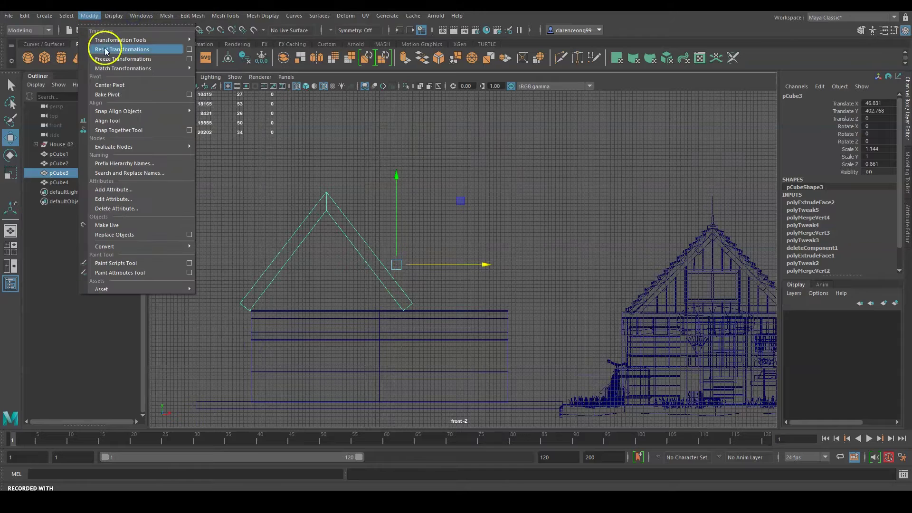
{"action": "left_click", "coordinate": [123, 87]}
- Lower the roof slightly by scaling it down in Y, switch back to the Move tool and deselect it
{"action": "key", "text": "e"}
{"action": "key", "text": "r"}
{"action": "left_click_drag", "start_coordinate": [327, 166], "coordinate": [331, 186]}
{"action": "key", "text": "w"}
{"action": "left_click", "coordinate": [589, 314]}
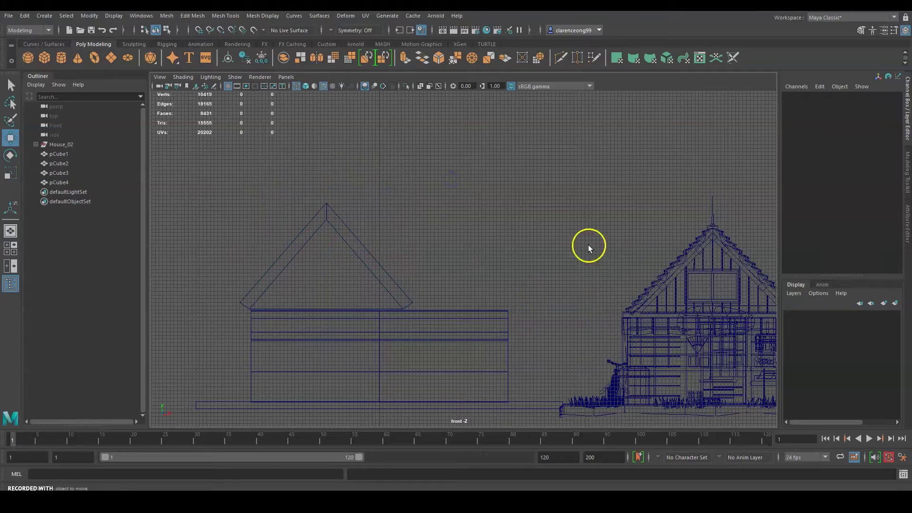
- Return to the perspective view and save the scene, continuing past the student version notice
{"action": "key", "text": "space"}
{"action": "key", "text": "space"}
{"action": "key", "text": "ctrl+s"}
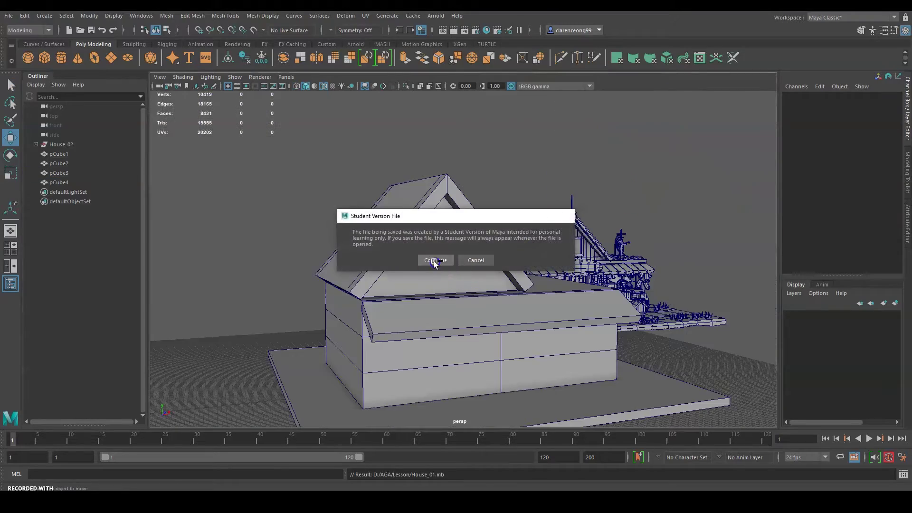
{"action": "left_click", "coordinate": [435, 260]}
- Connect the main box's horizontal edges in the half beneath the gable roof, using one segment at slide 0.5
{"action": "left_click_drag", "start_coordinate": [665, 247], "coordinate": [572, 271], "text": "alt"}
{"action": "middle_click_drag", "start_coordinate": [571, 272], "coordinate": [465, 249], "text": "alt"}
{"action": "left_click_drag", "start_coordinate": [531, 260], "coordinate": [589, 252], "text": "alt"}
{"action": "scroll", "coordinate": [441, 325], "scroll_direction": "up", "scroll_amount": 3}
{"action": "left_click", "coordinate": [440, 333]}
{"action": "left_click_drag", "start_coordinate": [440, 332], "coordinate": [441, 270], "text": "alt"}
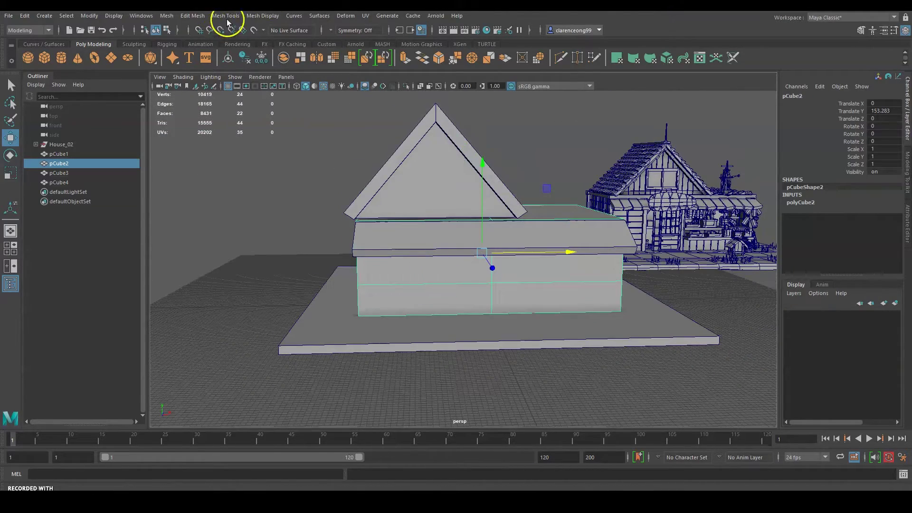
{"action": "right_click_drag", "start_coordinate": [438, 241], "coordinate": [425, 215]}
{"action": "left_click_drag", "start_coordinate": [438, 346], "coordinate": [438, 348]}
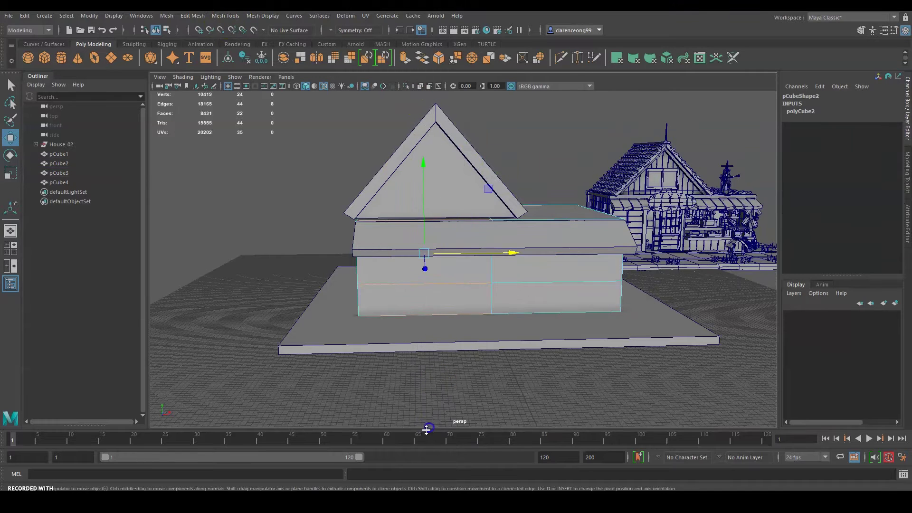
{"action": "left_click", "coordinate": [270, 19]}
{"action": "mouse_move", "coordinate": [224, 15]}
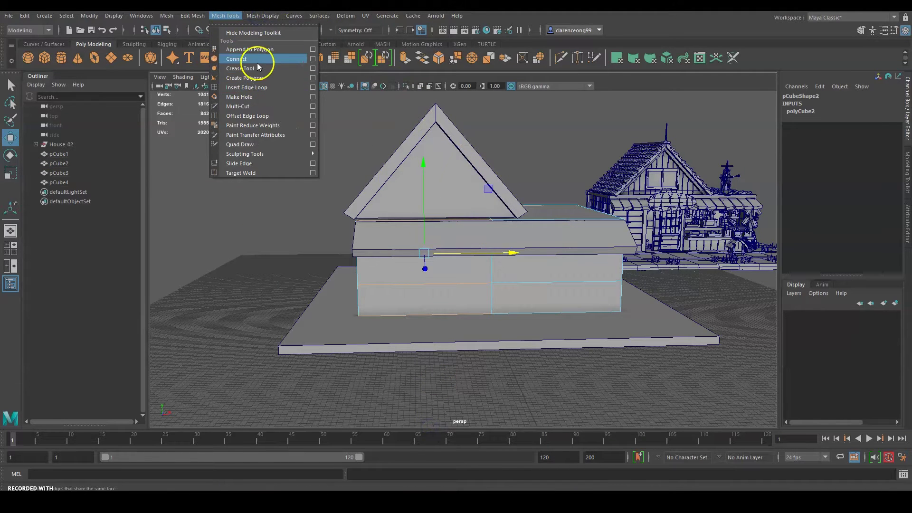
{"action": "left_click", "coordinate": [312, 59]}
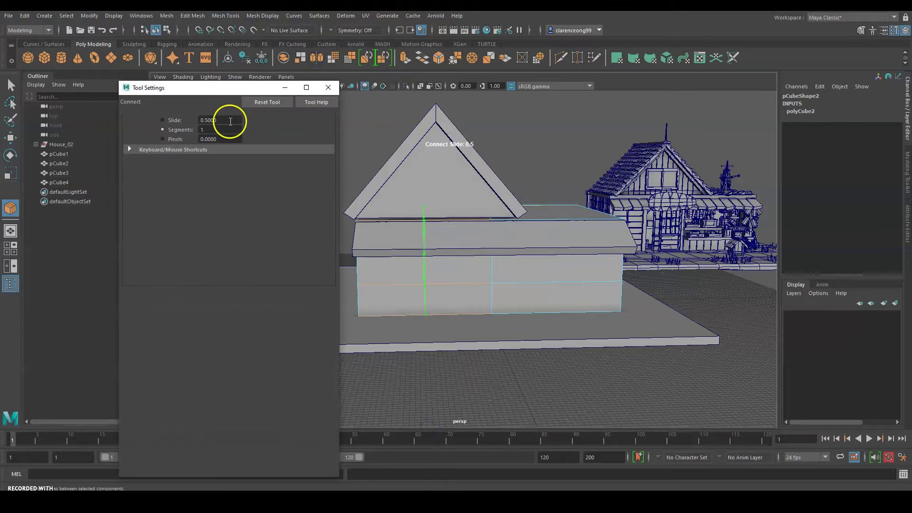
{"action": "key", "text": "w"}
{"action": "left_click", "coordinate": [328, 87]}
{"action": "left_click", "coordinate": [542, 165]}
- Save the scene with the new vertical edge loop, continuing past the student version notice
{"action": "key", "text": "q"}
{"action": "key", "text": "ctrl+s"}
{"action": "left_click", "coordinate": [433, 259]}
{"action": "key", "text": "w"}
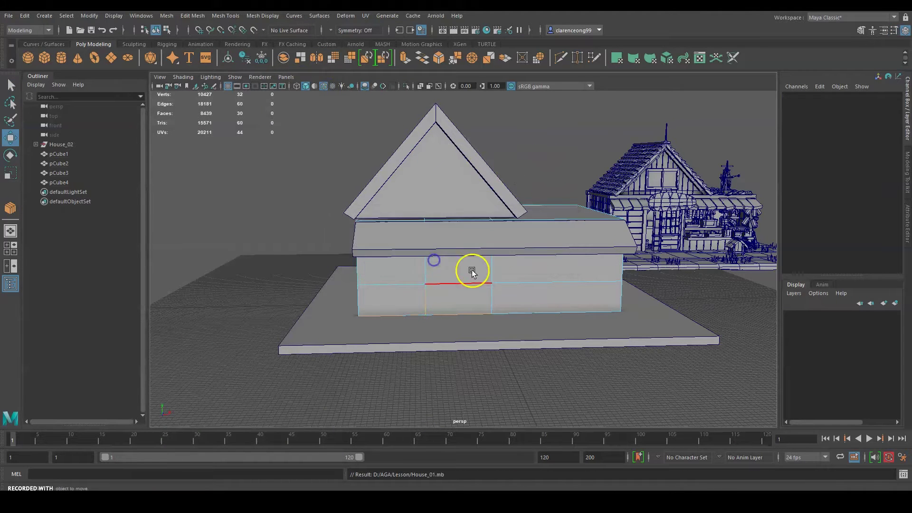
- Connect the horizontal edges in the main box's other half, away from the gable roof, to add a vertical edge loop
{"action": "left_click_drag", "start_coordinate": [497, 278], "coordinate": [521, 283], "text": "alt"}
{"action": "middle_click_drag", "start_coordinate": [521, 283], "coordinate": [345, 233], "text": "alt"}
{"action": "right_click_drag", "start_coordinate": [346, 233], "coordinate": [571, 275], "text": "alt"}
{"action": "left_click_drag", "start_coordinate": [572, 276], "coordinate": [426, 269], "text": "alt"}
{"action": "scroll", "coordinate": [504, 278], "scroll_direction": "down", "scroll_amount": 6}
{"action": "left_click_drag", "start_coordinate": [436, 333], "coordinate": [436, 333]}
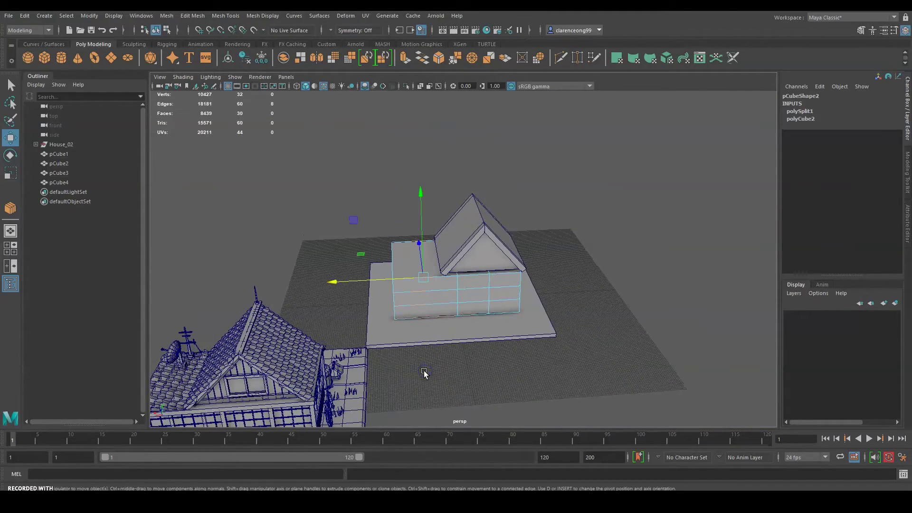
{"action": "left_click_drag", "start_coordinate": [500, 290], "coordinate": [503, 270], "text": "alt"}
{"action": "left_click", "coordinate": [225, 15]}
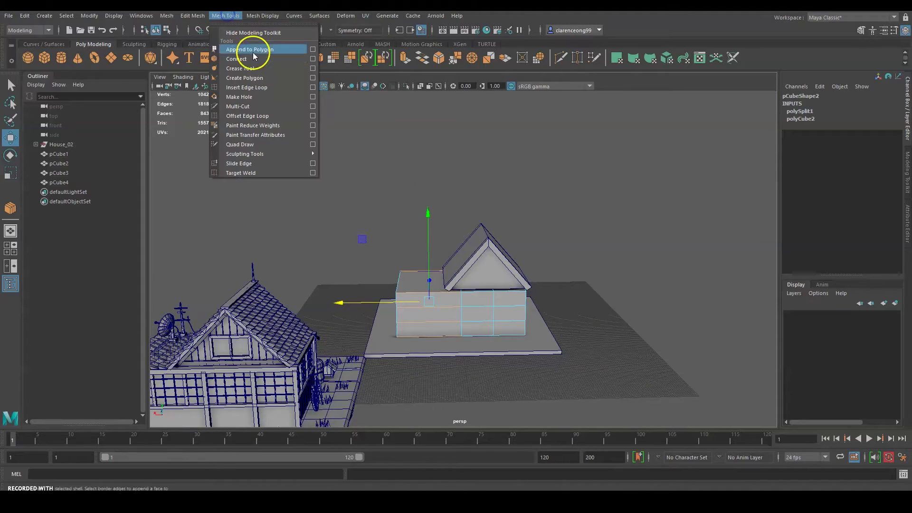
{"action": "left_click", "coordinate": [264, 57]}
{"action": "left_click_drag", "start_coordinate": [484, 307], "coordinate": [355, 251], "text": "alt"}
{"action": "left_click", "coordinate": [556, 232]}
- Select all the main box edges that run from front to back, across its end walls and top
{"action": "left_click_drag", "start_coordinate": [437, 209], "coordinate": [446, 203], "text": "alt"}
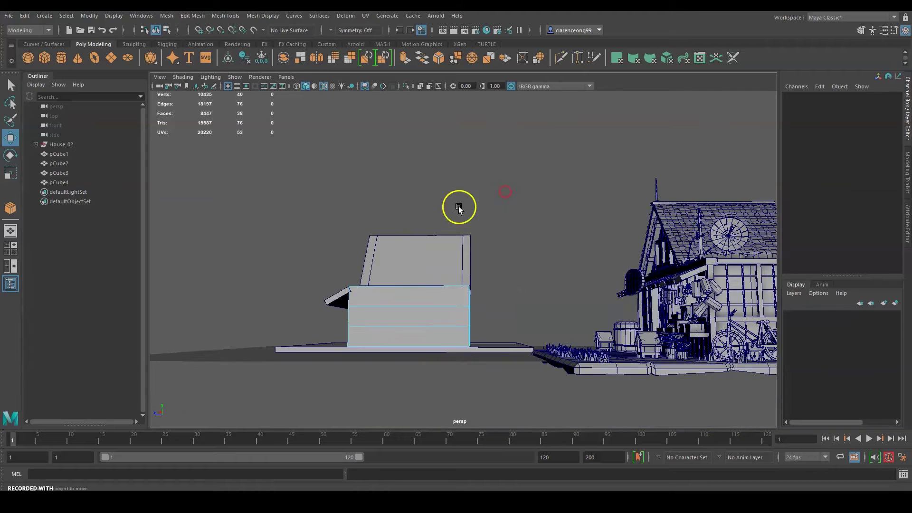
{"action": "left_click_drag", "start_coordinate": [394, 382], "coordinate": [393, 383]}
{"action": "left_click_drag", "start_coordinate": [432, 259], "coordinate": [443, 311], "text": "alt"}
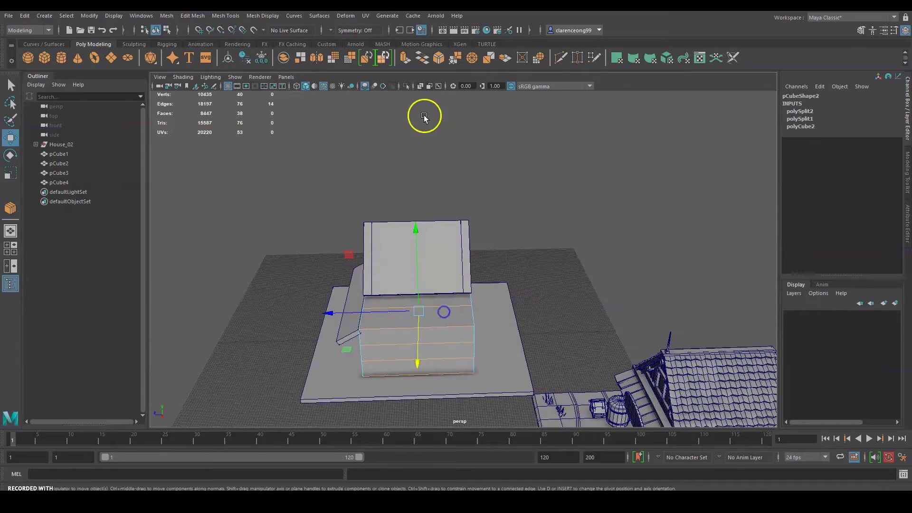
{"action": "left_click", "coordinate": [271, 17]}
{"action": "mouse_move", "coordinate": [230, 20]}
{"action": "left_click", "coordinate": [517, 266]}
{"action": "middle_click_drag", "start_coordinate": [468, 292], "coordinate": [511, 260], "text": "alt"}
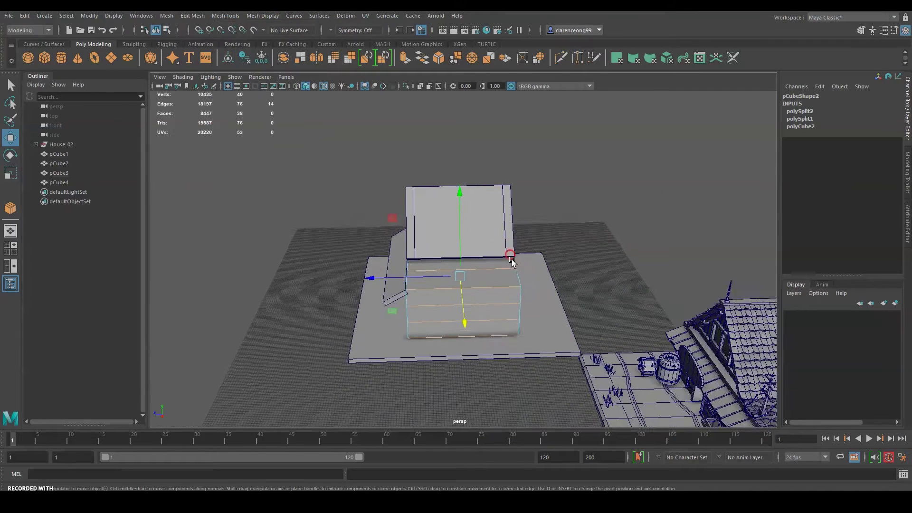
{"action": "right_click_drag", "start_coordinate": [511, 259], "coordinate": [555, 303], "text": "alt"}
{"action": "left_click_drag", "start_coordinate": [556, 303], "coordinate": [530, 274], "text": "alt"}
{"action": "right_click_drag", "start_coordinate": [530, 273], "coordinate": [555, 293], "text": "alt"}
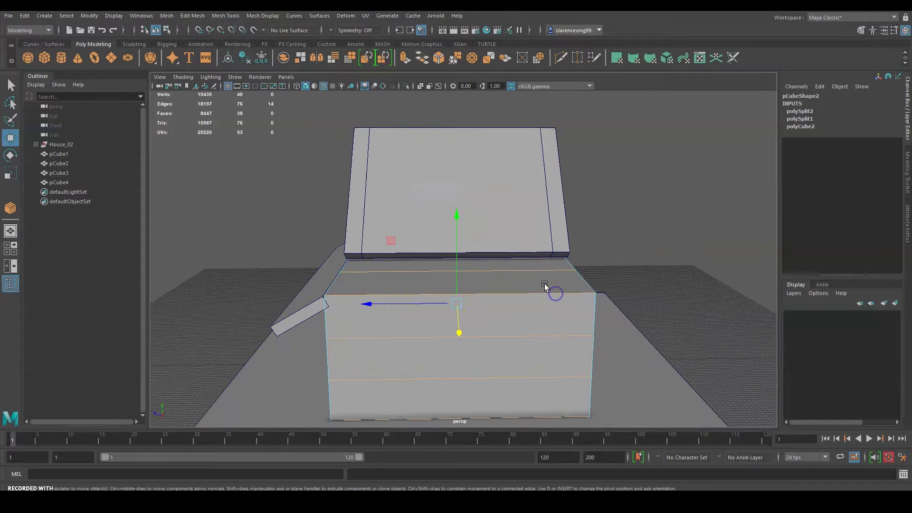
- Connect the selected front-to-back edges with two segments at slide 0.5, and deselect them
{"action": "left_click", "coordinate": [192, 16]}
{"action": "left_click", "coordinate": [226, 16]}
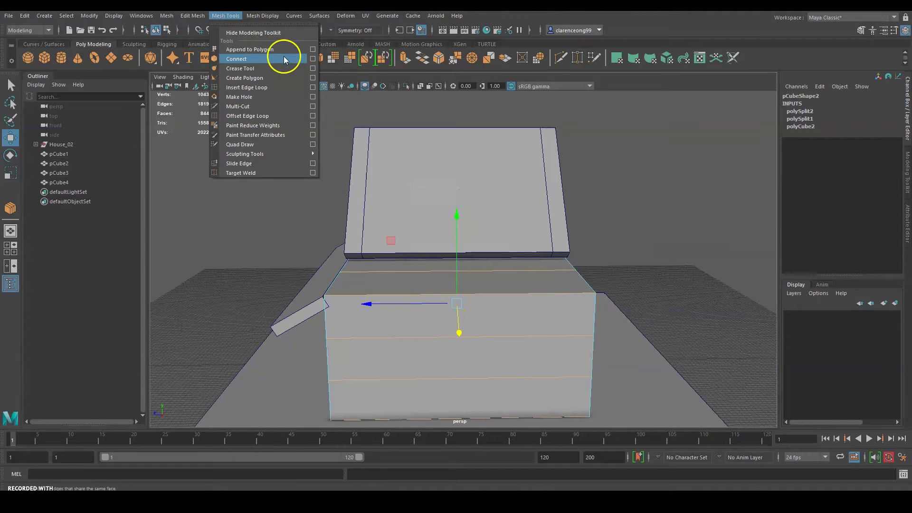
{"action": "left_click", "coordinate": [312, 59]}
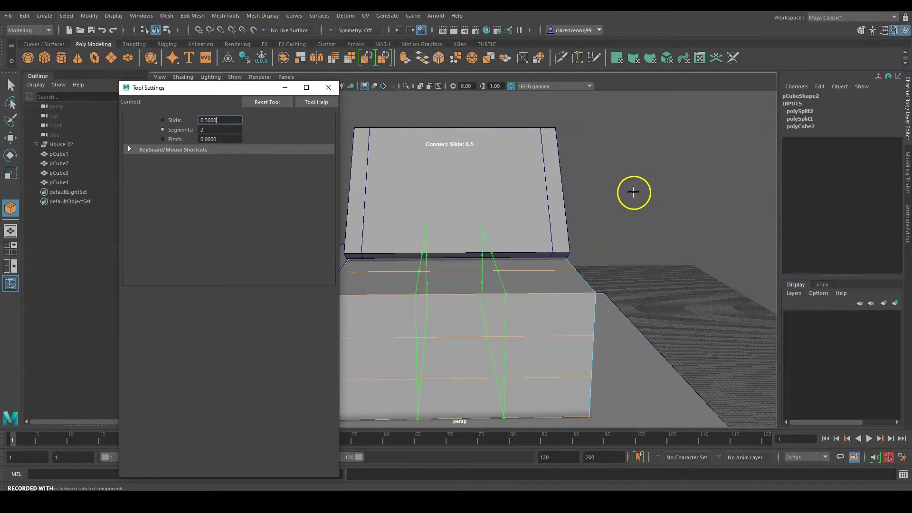
{"action": "key", "text": "Return"}
{"action": "key", "text": "w"}
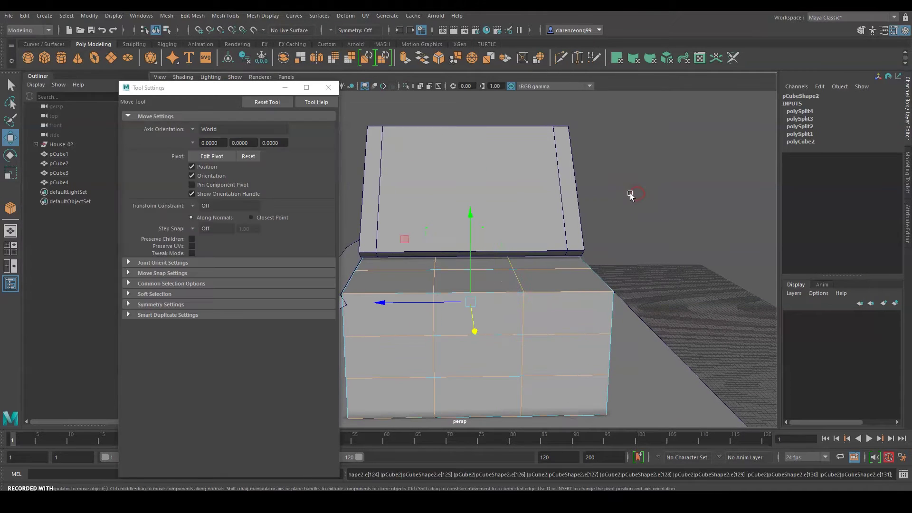
{"action": "left_click", "coordinate": [328, 88]}
{"action": "left_click", "coordinate": [611, 157]}
- Return the main box to object mode, deselect it and save the scene, continuing past the student version notice
{"action": "left_click_drag", "start_coordinate": [560, 292], "coordinate": [600, 290], "text": "alt"}
{"action": "scroll", "coordinate": [644, 222], "scroll_direction": "down", "scroll_amount": 3}
{"action": "middle_click_drag", "start_coordinate": [643, 223], "coordinate": [339, 237], "text": "alt"}
{"action": "left_click_drag", "start_coordinate": [340, 237], "coordinate": [470, 276], "text": "alt"}
{"action": "middle_click_drag", "start_coordinate": [431, 291], "coordinate": [608, 218], "text": "alt"}
{"action": "scroll", "coordinate": [609, 217], "scroll_direction": "down", "scroll_amount": 4}
{"action": "left_click_drag", "start_coordinate": [434, 282], "coordinate": [483, 280], "text": "alt"}
{"action": "right_click_drag", "start_coordinate": [481, 241], "coordinate": [523, 229]}
{"action": "left_click", "coordinate": [349, 165]}
{"action": "left_click", "coordinate": [453, 262]}
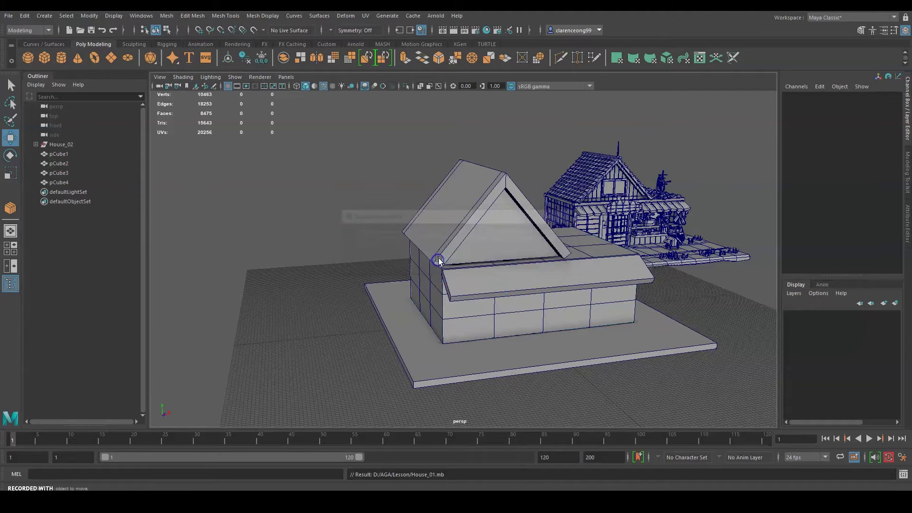
- Open the polygon cylinder options and reset them to their default settings
{"action": "left_click_drag", "start_coordinate": [440, 261], "coordinate": [601, 269], "text": "alt"}
{"action": "middle_click_drag", "start_coordinate": [601, 268], "coordinate": [538, 260], "text": "alt"}
{"action": "scroll", "coordinate": [539, 260], "scroll_direction": "up", "scroll_amount": 3}
{"action": "left_click_drag", "start_coordinate": [409, 314], "coordinate": [460, 297], "text": "alt"}
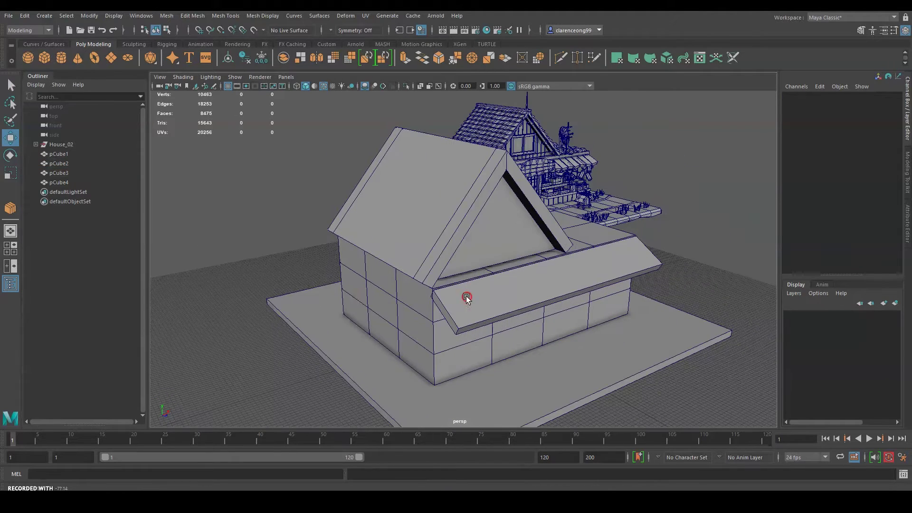
{"action": "left_click", "coordinate": [44, 15]}
{"action": "mouse_move", "coordinate": [67, 49]}
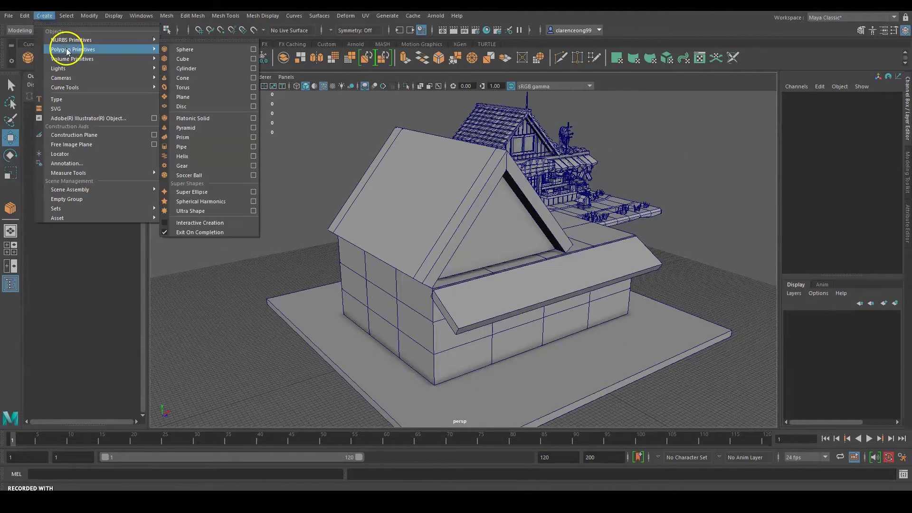
{"action": "left_click", "coordinate": [252, 68]}
{"action": "left_click", "coordinate": [142, 87]}
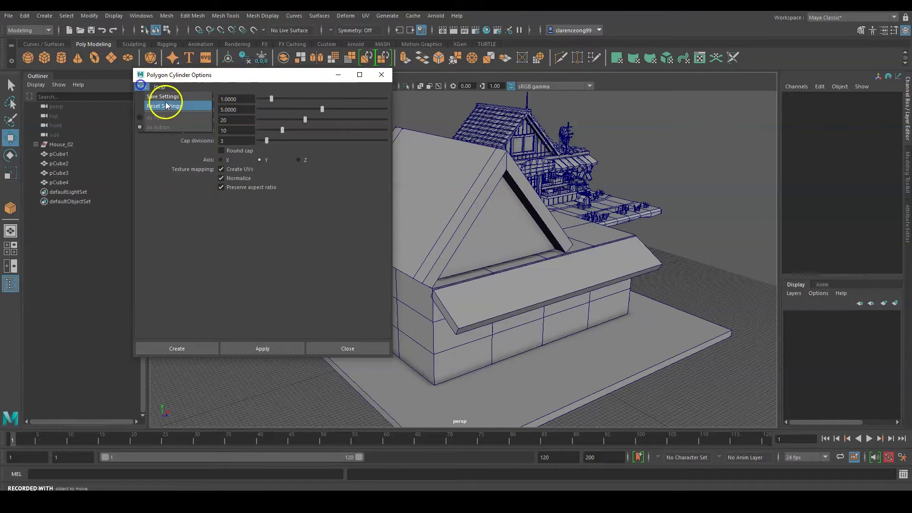
- Try a polygon cylinder with the default settings, moved in front of the house to Z 416.912, and undo it
{"action": "left_click", "coordinate": [254, 352]}
{"action": "left_click_drag", "start_coordinate": [536, 354], "coordinate": [677, 440]}
{"action": "left_click_drag", "start_coordinate": [637, 375], "coordinate": [617, 368], "text": "alt"}
{"action": "scroll", "coordinate": [533, 340], "scroll_direction": "up", "scroll_amount": 4}
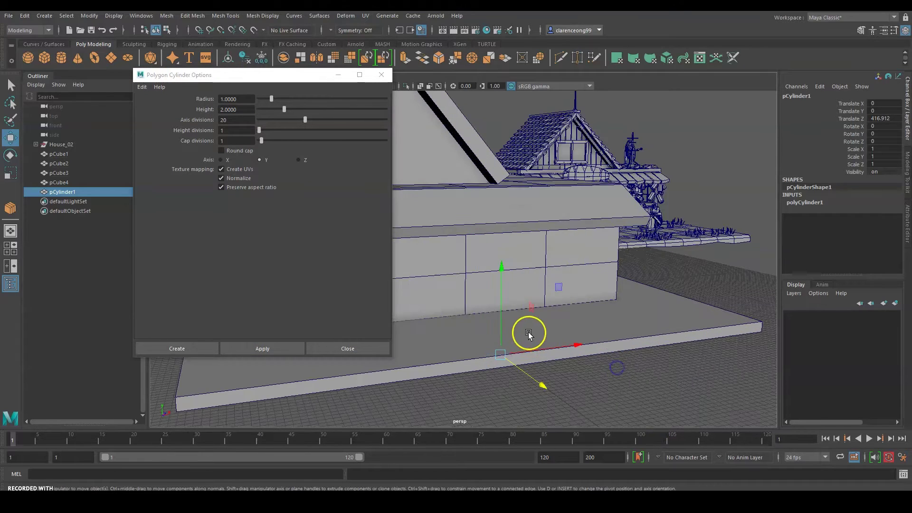
{"action": "middle_click_drag", "start_coordinate": [555, 334], "coordinate": [557, 299], "text": "alt"}
{"action": "left_click_drag", "start_coordinate": [557, 297], "coordinate": [605, 335], "text": "alt"}
{"action": "key", "text": "ctrl+z"}
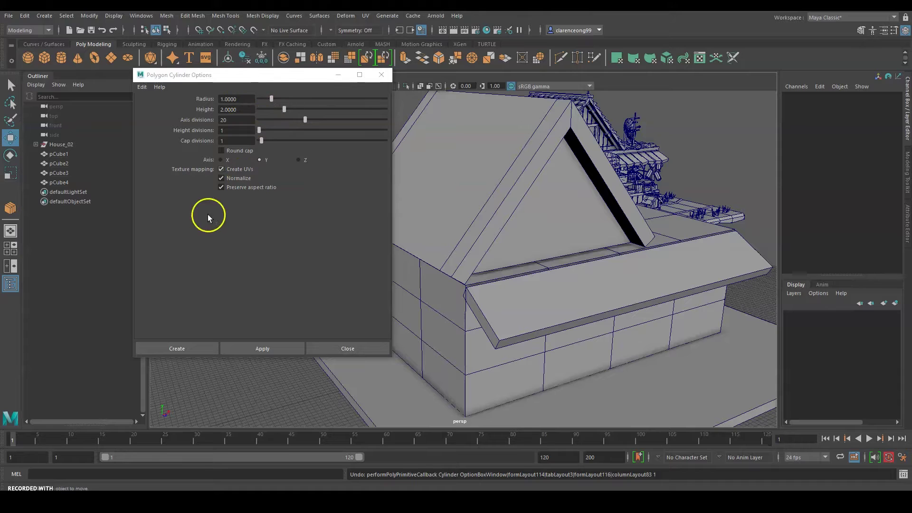
- Create a polygon cylinder with radius 5, height 10, 20 axis divisions and one height and cap division
{"action": "left_click_drag", "start_coordinate": [274, 78], "coordinate": [251, 77]}
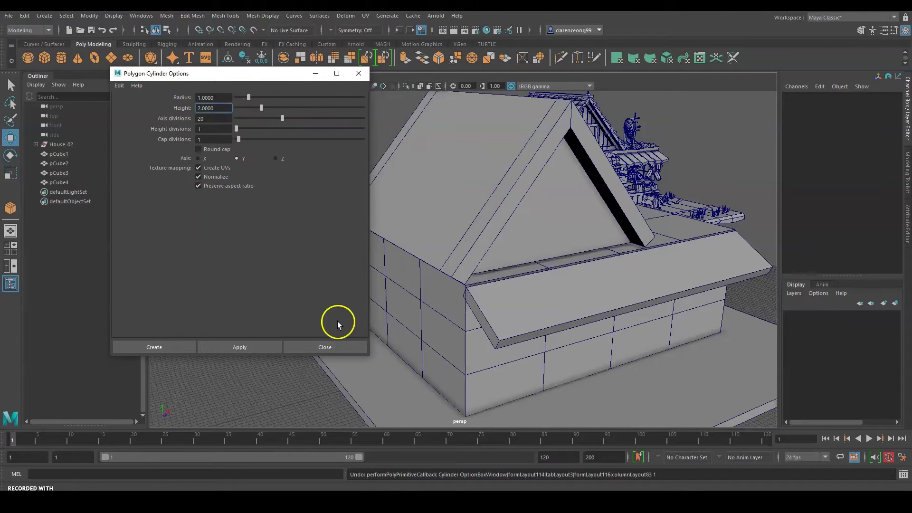
{"action": "left_click_drag", "start_coordinate": [402, 339], "coordinate": [541, 250], "text": "alt"}
{"action": "left_click_drag", "start_coordinate": [241, 75], "coordinate": [197, 79]}
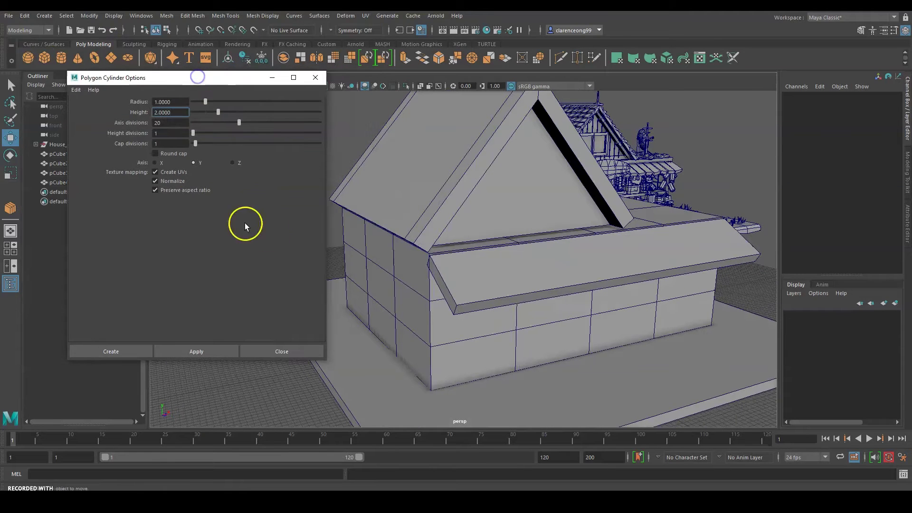
{"action": "left_click_drag", "start_coordinate": [394, 197], "coordinate": [442, 232], "text": "alt"}
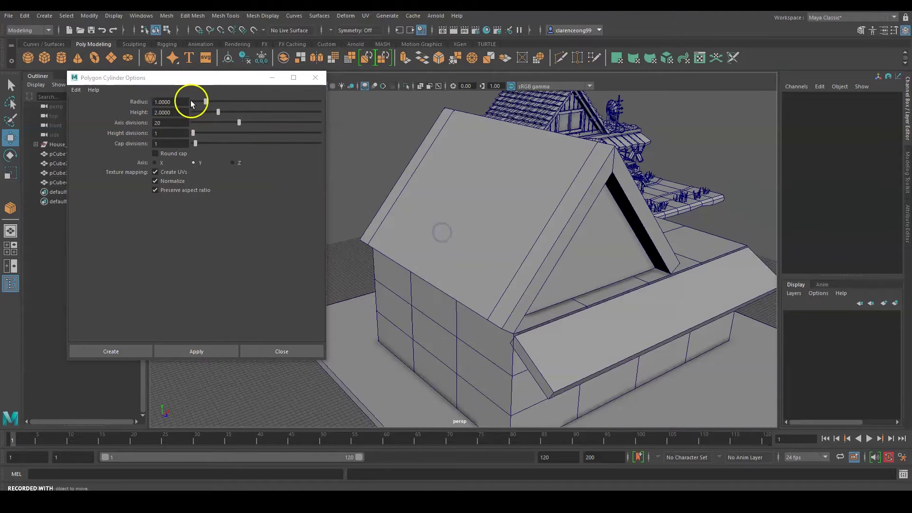
{"action": "left_click_drag", "start_coordinate": [185, 103], "coordinate": [158, 99]}
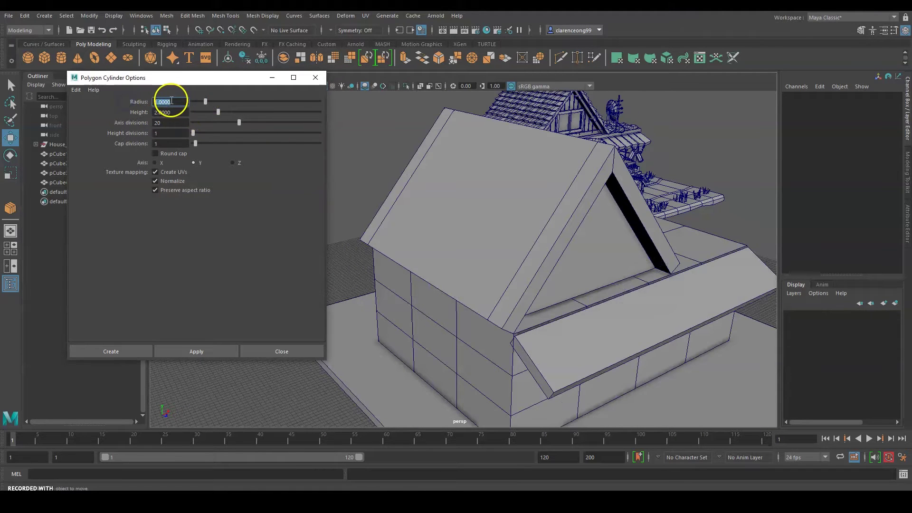
{"action": "type", "text": "10"}
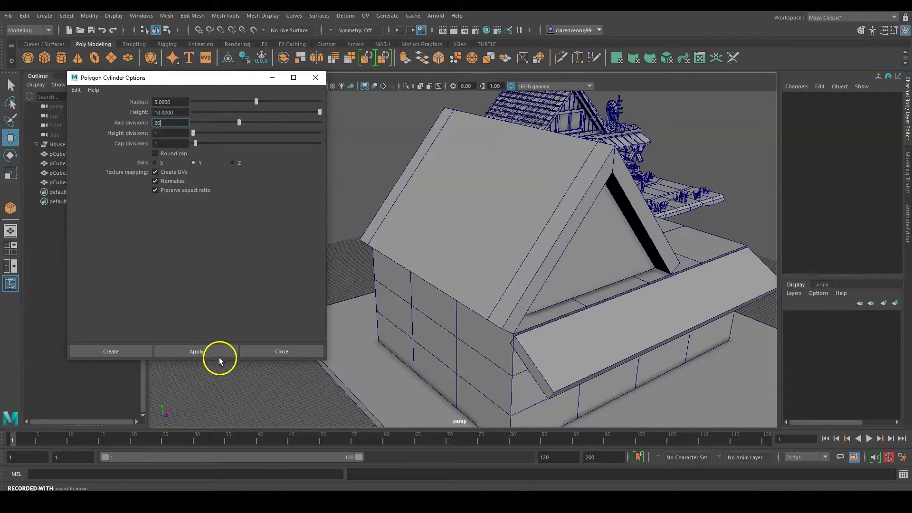
{"action": "left_click", "coordinate": [219, 356]}
- Move the cylinder in front of the house to about Y 77.2 and Z 348.6, and close the cylinder options
{"action": "left_click_drag", "start_coordinate": [419, 347], "coordinate": [518, 298], "text": "alt"}
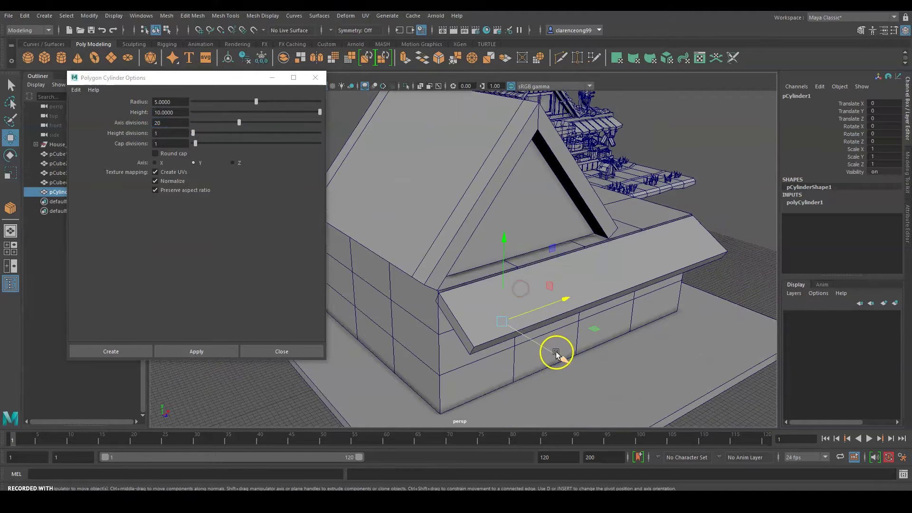
{"action": "left_click_drag", "start_coordinate": [555, 352], "coordinate": [566, 362]}
{"action": "left_click_drag", "start_coordinate": [669, 435], "coordinate": [680, 445]}
{"action": "middle_click_drag", "start_coordinate": [653, 293], "coordinate": [578, 260], "text": "alt"}
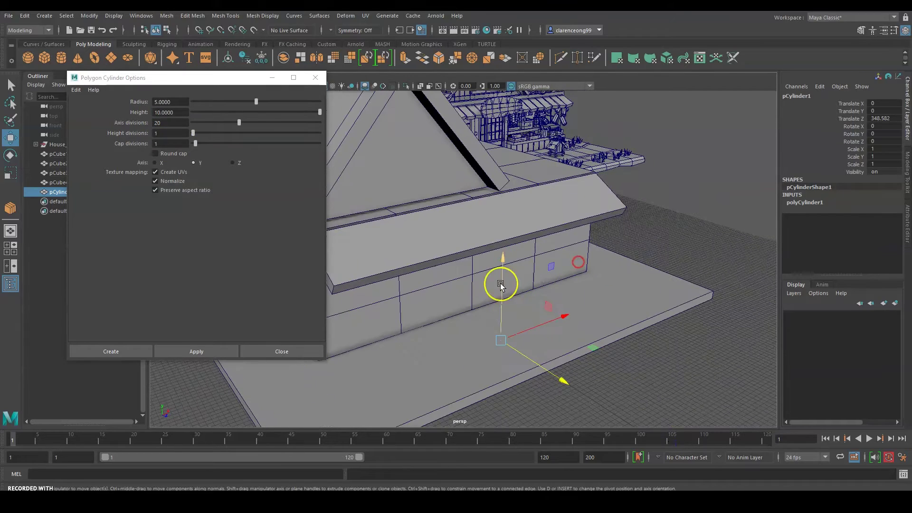
{"action": "left_click_drag", "start_coordinate": [503, 294], "coordinate": [503, 289]}
{"action": "left_click_drag", "start_coordinate": [518, 252], "coordinate": [519, 255]}
{"action": "scroll", "coordinate": [551, 290], "scroll_direction": "up", "scroll_amount": 3}
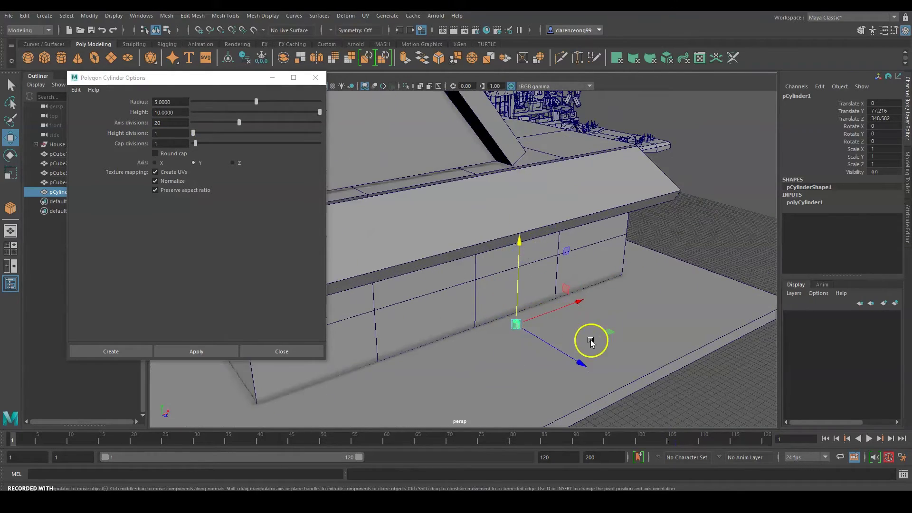
{"action": "left_click_drag", "start_coordinate": [595, 339], "coordinate": [498, 298], "text": "alt"}
{"action": "left_click", "coordinate": [311, 80]}
- Set the cylinder's radius to 50 and its height to 100
{"action": "middle_click_drag", "start_coordinate": [649, 191], "coordinate": [533, 203], "text": "alt"}
{"action": "left_click_drag", "start_coordinate": [388, 255], "coordinate": [423, 252], "text": "alt"}
{"action": "left_click", "coordinate": [817, 284]}
{"action": "left_click", "coordinate": [803, 202]}
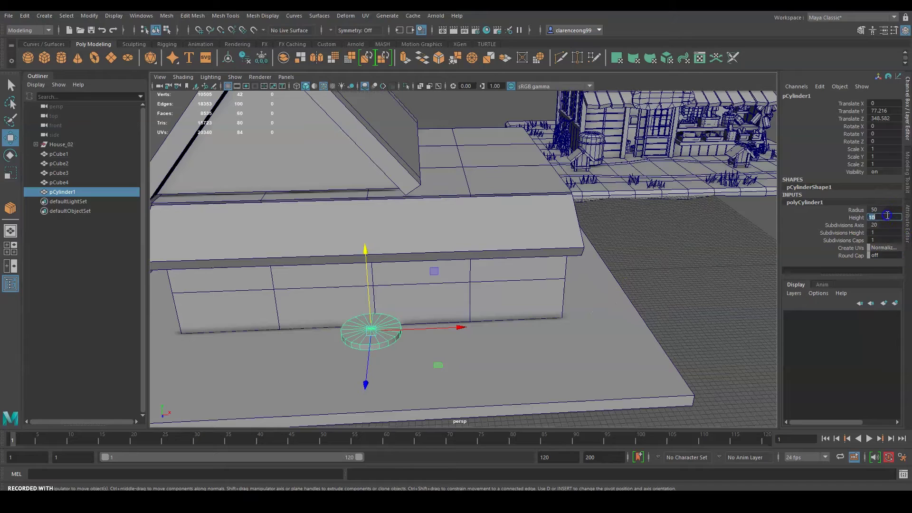
{"action": "key", "text": "Return"}
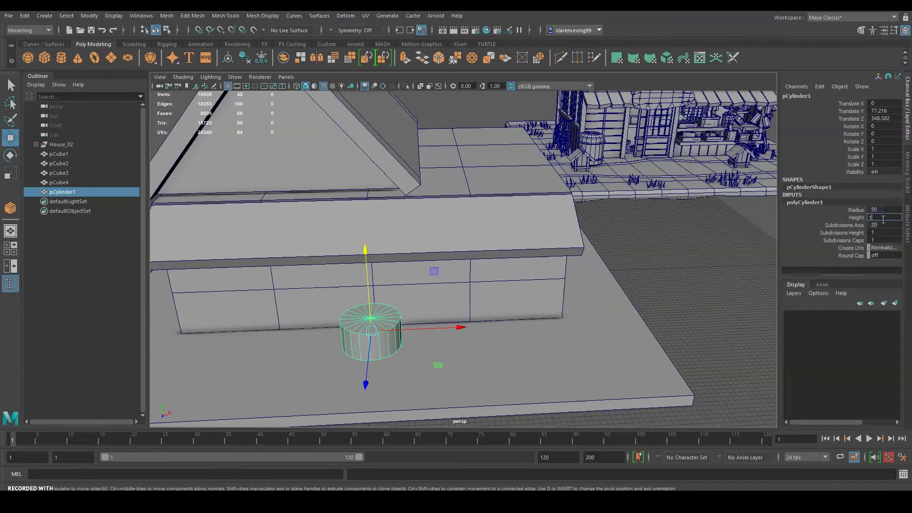
{"action": "key", "text": "Return"}
- Move the cylinder beside the house's front corner near the end of the awning, at about X -320.9 and Y 76.5
{"action": "left_click_drag", "start_coordinate": [504, 308], "coordinate": [527, 295], "text": "alt"}
{"action": "mouse_move", "coordinate": [460, 224]}
{"action": "left_mouse_down"}
{"action": "mouse_move", "coordinate": [461, 208]}
{"action": "mouse_move", "coordinate": [465, 219]}
{"action": "left_mouse_up"}
{"action": "left_click_drag", "start_coordinate": [651, 290], "coordinate": [684, 263], "text": "alt"}
{"action": "left_click_drag", "start_coordinate": [583, 280], "coordinate": [443, 319]}
{"action": "middle_click_drag", "start_coordinate": [444, 319], "coordinate": [534, 265], "text": "alt"}
{"action": "left_click_drag", "start_coordinate": [470, 264], "coordinate": [505, 268], "text": "alt"}
{"action": "left_click_drag", "start_coordinate": [560, 374], "coordinate": [548, 363]}
{"action": "left_click_drag", "start_coordinate": [539, 322], "coordinate": [512, 389]}
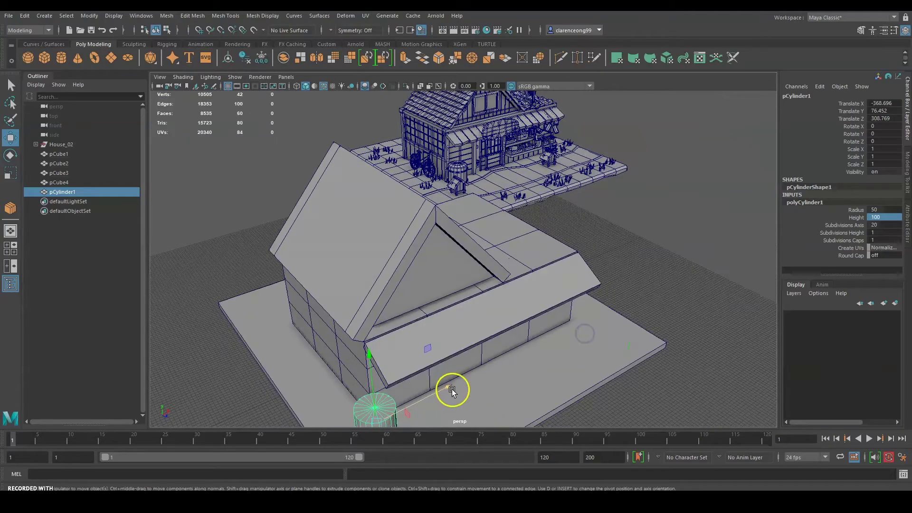
{"action": "left_click_drag", "start_coordinate": [449, 391], "coordinate": [498, 384]}
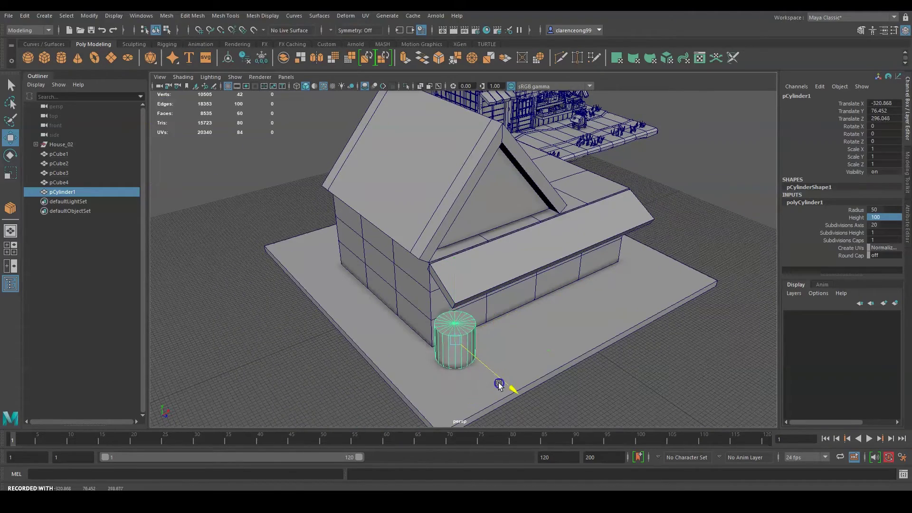
- Deselect the cylinder and save the scene, accepting the student version notice
{"action": "left_click", "coordinate": [705, 222]}
{"action": "left_click_drag", "start_coordinate": [704, 222], "coordinate": [580, 221], "text": "alt"}
{"action": "key", "text": "q"}
{"action": "key", "text": "ctrl+s"}
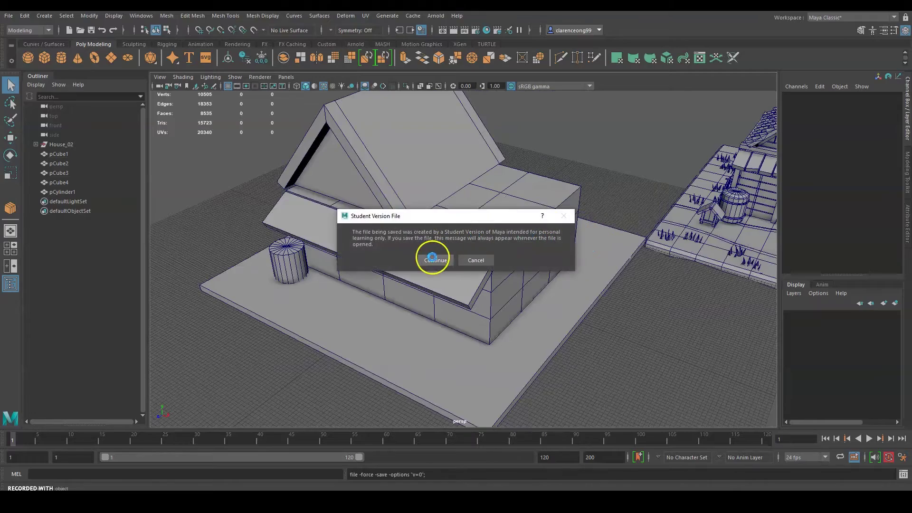
{"action": "left_click", "coordinate": [434, 260]}
- Examine the reference house's front, including its doorway, awning, barrel and shop display, and compare it with the new house
{"action": "middle_click_drag", "start_coordinate": [607, 224], "coordinate": [267, 200], "text": "alt"}
{"action": "scroll", "coordinate": [412, 224], "scroll_direction": "up", "scroll_amount": 3}
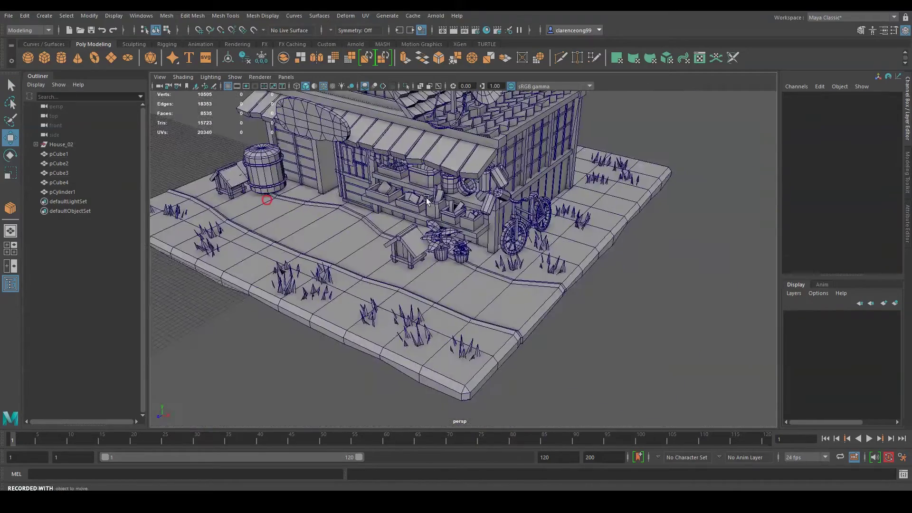
{"action": "middle_click_drag", "start_coordinate": [487, 199], "coordinate": [446, 220], "text": "alt"}
{"action": "left_click_drag", "start_coordinate": [517, 259], "coordinate": [561, 248], "text": "alt"}
{"action": "middle_click_drag", "start_coordinate": [444, 247], "coordinate": [539, 223], "text": "alt"}
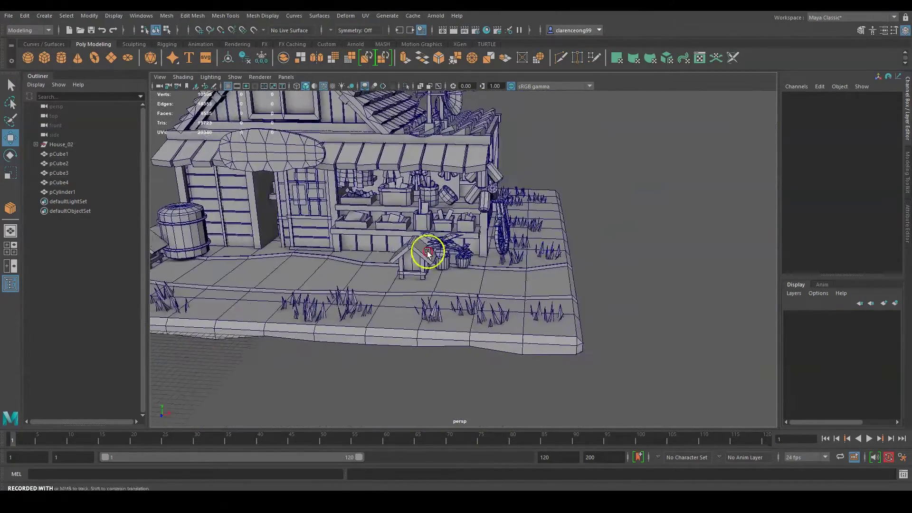
{"action": "scroll", "coordinate": [540, 224], "scroll_direction": "down", "scroll_amount": 3}
{"action": "left_click_drag", "start_coordinate": [539, 224], "coordinate": [448, 230], "text": "alt"}
{"action": "middle_click_drag", "start_coordinate": [448, 230], "coordinate": [468, 248], "text": "alt"}
{"action": "scroll", "coordinate": [523, 251], "scroll_direction": "up", "scroll_amount": 5}
{"action": "left_click_drag", "start_coordinate": [523, 251], "coordinate": [467, 289], "text": "alt"}
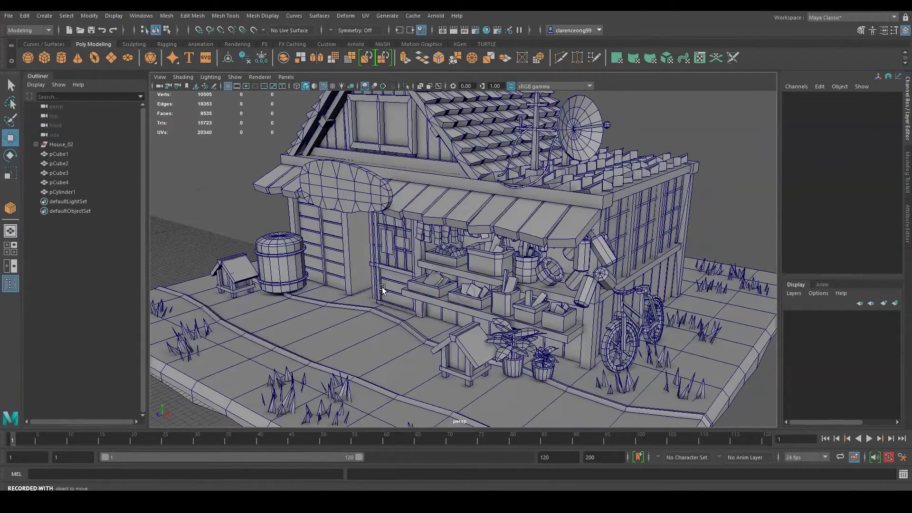
{"action": "left_click", "coordinate": [382, 288]}
{"action": "left_click_drag", "start_coordinate": [387, 288], "coordinate": [555, 292], "text": "alt"}
{"action": "scroll", "coordinate": [433, 265], "scroll_direction": "up", "scroll_amount": 4}
{"action": "scroll", "coordinate": [397, 232], "scroll_direction": "down", "scroll_amount": 3}
{"action": "scroll", "coordinate": [425, 263], "scroll_direction": "down", "scroll_amount": 3}
{"action": "left_click_drag", "start_coordinate": [424, 264], "coordinate": [565, 258], "text": "alt"}
{"action": "left_click", "coordinate": [422, 255]}
{"action": "scroll", "coordinate": [422, 226], "scroll_direction": "up", "scroll_amount": 4}
{"action": "scroll", "coordinate": [421, 226], "scroll_direction": "down", "scroll_amount": 4}
{"action": "mouse_move", "coordinate": [422, 226]}
{"action": "left_mouse_down", "text": "alt"}
{"action": "mouse_move", "coordinate": [434, 224]}
{"action": "mouse_move", "coordinate": [425, 240]}
{"action": "mouse_move", "coordinate": [409, 233]}
{"action": "left_mouse_up", "text": "alt"}
{"action": "right_click_drag", "start_coordinate": [393, 222], "coordinate": [391, 242]}
{"action": "left_click", "coordinate": [389, 223]}
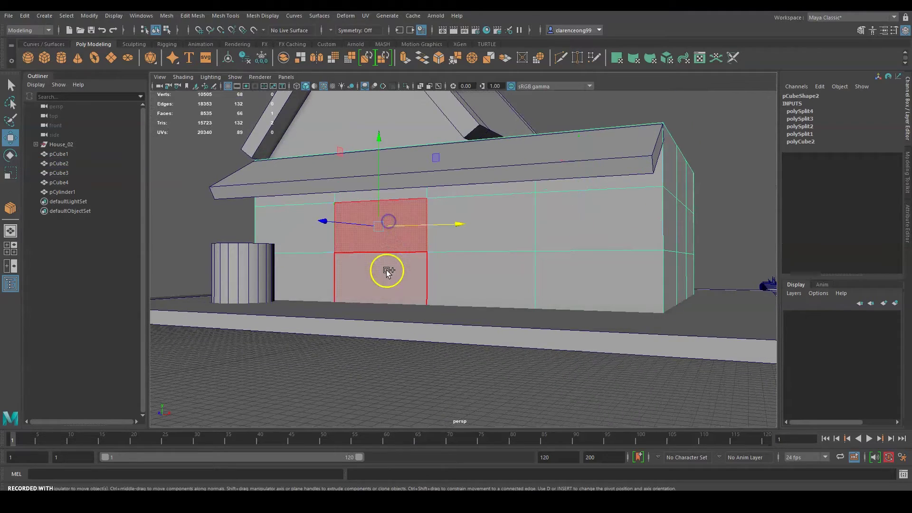
{"action": "left_click", "coordinate": [387, 273], "text": "shift"}
{"action": "mouse_move", "coordinate": [457, 269]}
{"action": "left_mouse_down", "text": "alt"}
{"action": "mouse_move", "coordinate": [437, 261]}
{"action": "mouse_move", "coordinate": [457, 281]}
{"action": "left_mouse_up", "text": "alt"}
{"action": "right_click_drag", "start_coordinate": [557, 319], "coordinate": [609, 229]}
- Isolate the subdivided wall block in the perspective view
{"action": "scroll", "coordinate": [607, 233], "scroll_direction": "down", "scroll_amount": 5}
{"action": "mouse_move", "coordinate": [558, 304]}
{"action": "left_mouse_down", "text": "alt"}
{"action": "mouse_move", "coordinate": [623, 289]}
{"action": "mouse_move", "coordinate": [527, 304]}
{"action": "mouse_move", "coordinate": [550, 291]}
{"action": "left_mouse_up", "text": "alt"}
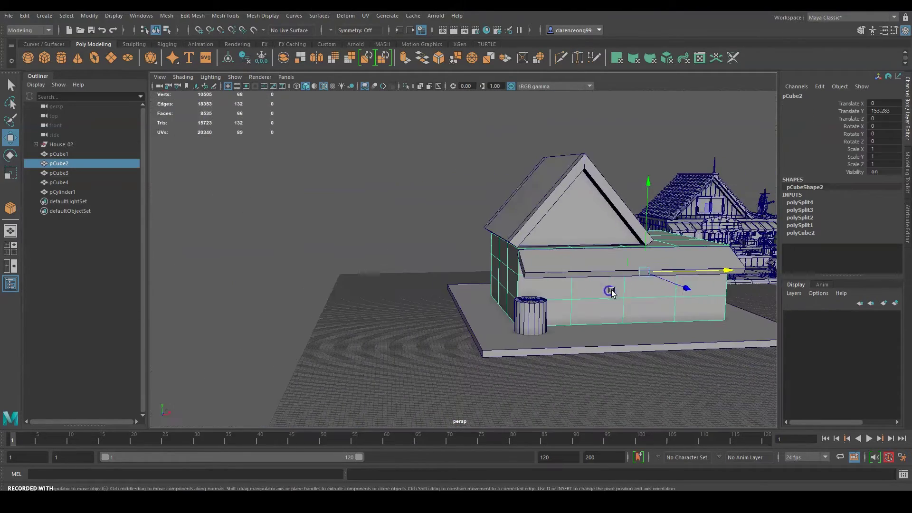
{"action": "key", "text": "ctrl+1"}
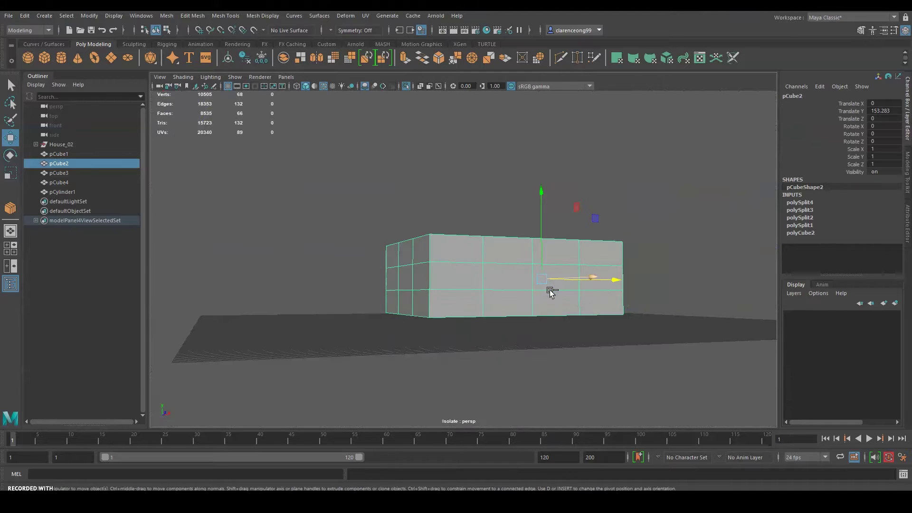
{"action": "key", "text": "ctrl+1"}
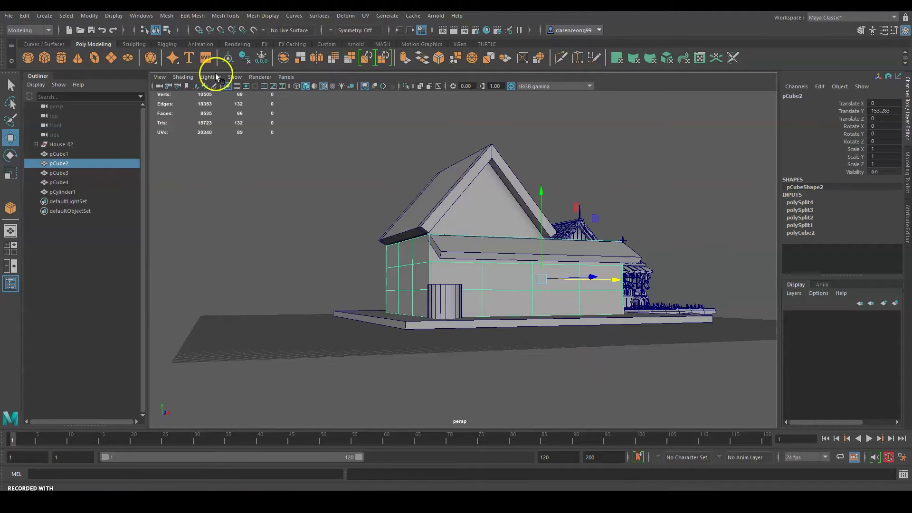
{"action": "left_click", "coordinate": [238, 77]}
{"action": "mouse_move", "coordinate": [274, 94]}
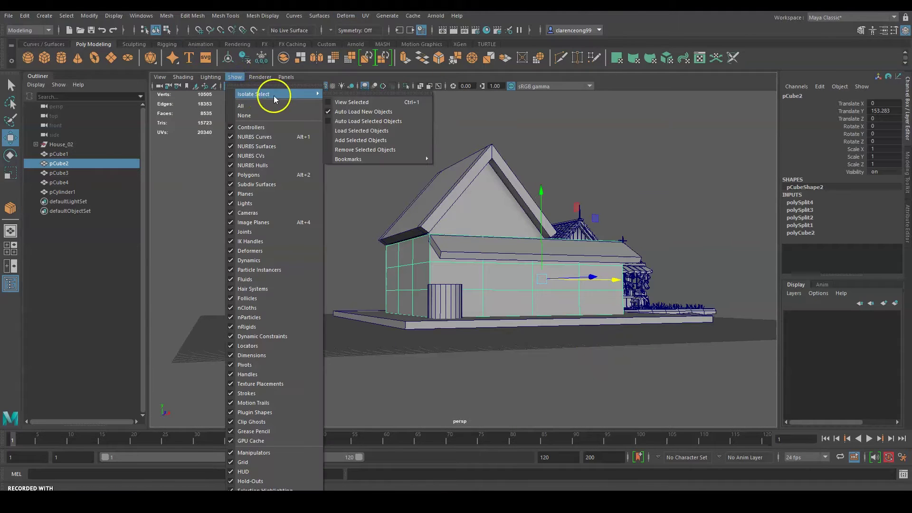
{"action": "left_click", "coordinate": [362, 103]}
- Delete all the underside faces of the wall block and show the whole scene again
{"action": "left_click_drag", "start_coordinate": [617, 220], "coordinate": [498, 206], "text": "alt"}
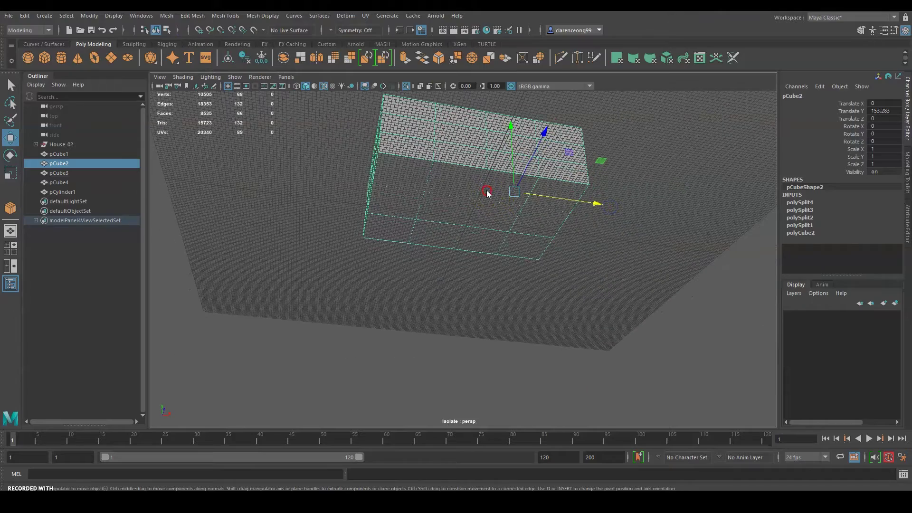
{"action": "right_click", "coordinate": [487, 192]}
{"action": "right_click_drag", "start_coordinate": [492, 217], "coordinate": [492, 218]}
{"action": "scroll", "coordinate": [455, 196], "scroll_direction": "up", "scroll_amount": 3}
{"action": "middle_click_drag", "start_coordinate": [625, 222], "coordinate": [604, 263], "text": "alt"}
{"action": "left_click_drag", "start_coordinate": [613, 223], "coordinate": [194, 354], "text": "alt"}
{"action": "left_click_drag", "start_coordinate": [498, 286], "coordinate": [210, 317], "text": "alt"}
{"action": "left_click_drag", "start_coordinate": [397, 346], "coordinate": [650, 385], "text": "alt"}
{"action": "key", "text": "Delete"}
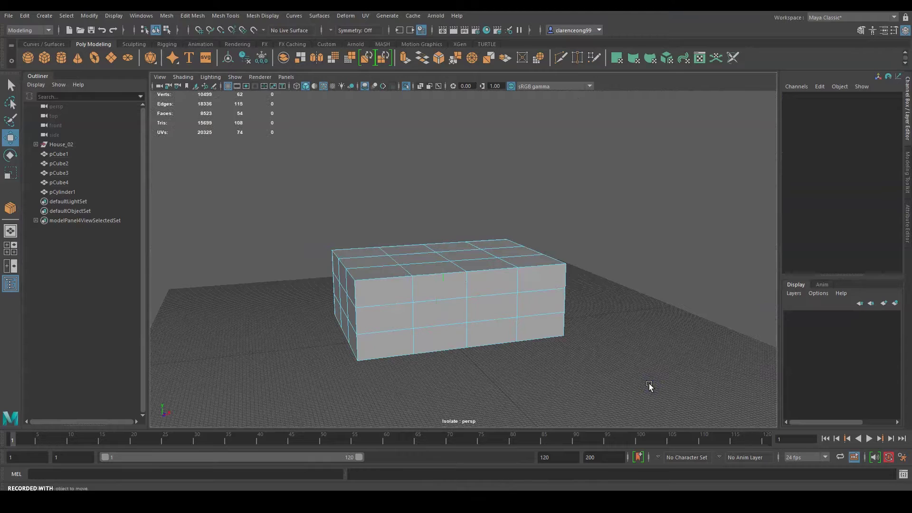
{"action": "key", "text": "ctrl+1"}
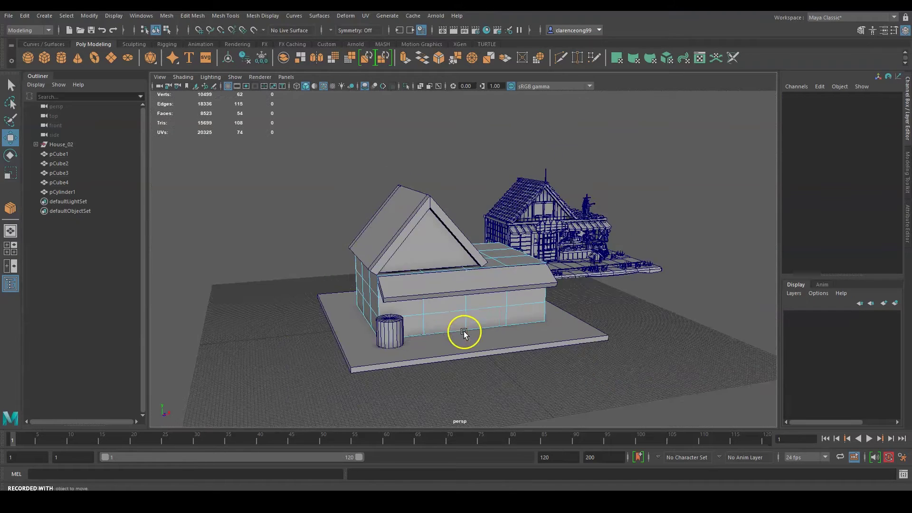
- Save the scene with the opened wall block, accepting the student version notice
{"action": "scroll", "coordinate": [465, 355], "scroll_direction": "up", "scroll_amount": 6}
{"action": "left_click_drag", "start_coordinate": [506, 357], "coordinate": [497, 326], "text": "alt"}
{"action": "key", "text": "ctrl+s"}
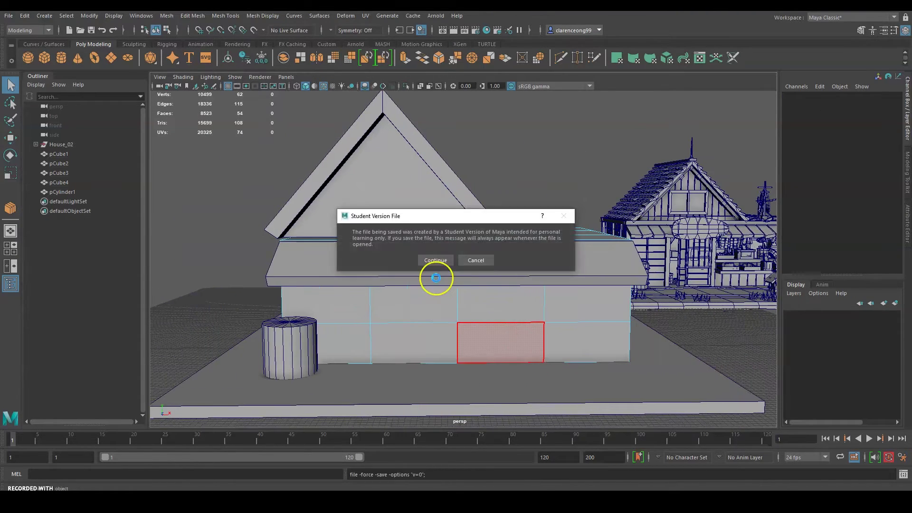
{"action": "left_click", "coordinate": [440, 260]}
- Extrude the two stacked faces in the front wall's second column about 82.6 units inward to form a doorway recess
{"action": "left_click_drag", "start_coordinate": [603, 303], "coordinate": [474, 306], "text": "alt"}
{"action": "left_click_drag", "start_coordinate": [407, 310], "coordinate": [446, 396]}
{"action": "scroll", "coordinate": [391, 324], "scroll_direction": "up", "scroll_amount": 4}
{"action": "key", "text": "w"}
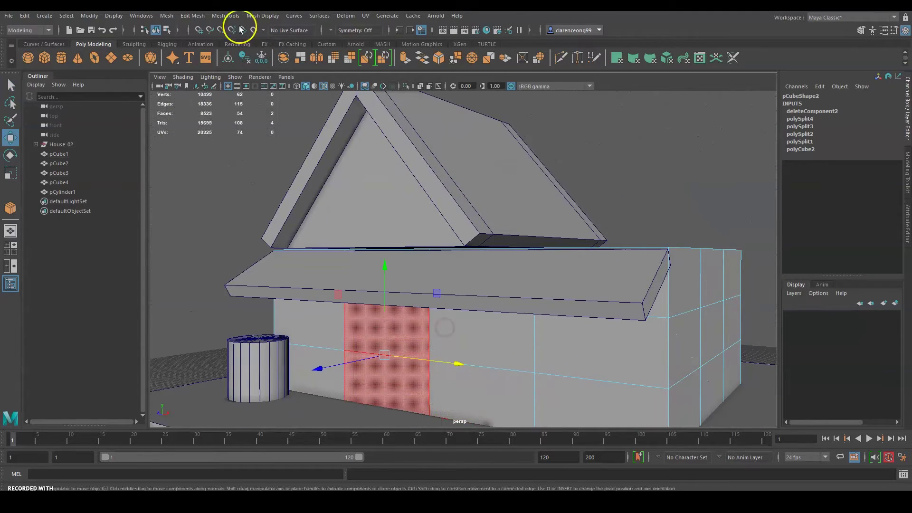
{"action": "left_click", "coordinate": [160, 16]}
{"action": "left_click", "coordinate": [192, 16]}
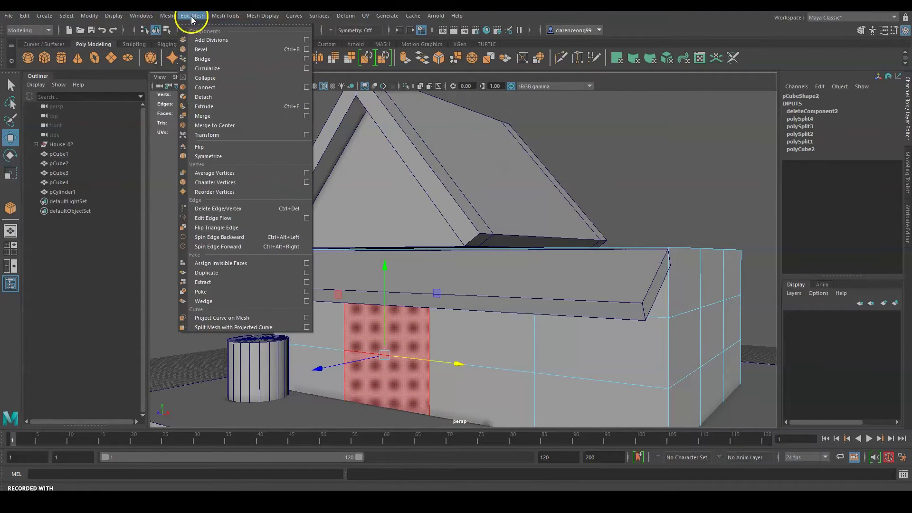
{"action": "left_click", "coordinate": [220, 106]}
{"action": "left_click_drag", "start_coordinate": [350, 391], "coordinate": [382, 380]}
{"action": "middle_click_drag", "start_coordinate": [604, 248], "coordinate": [562, 205], "text": "alt"}
{"action": "left_click_drag", "start_coordinate": [474, 221], "coordinate": [440, 232], "text": "alt"}
{"action": "key", "text": "w"}
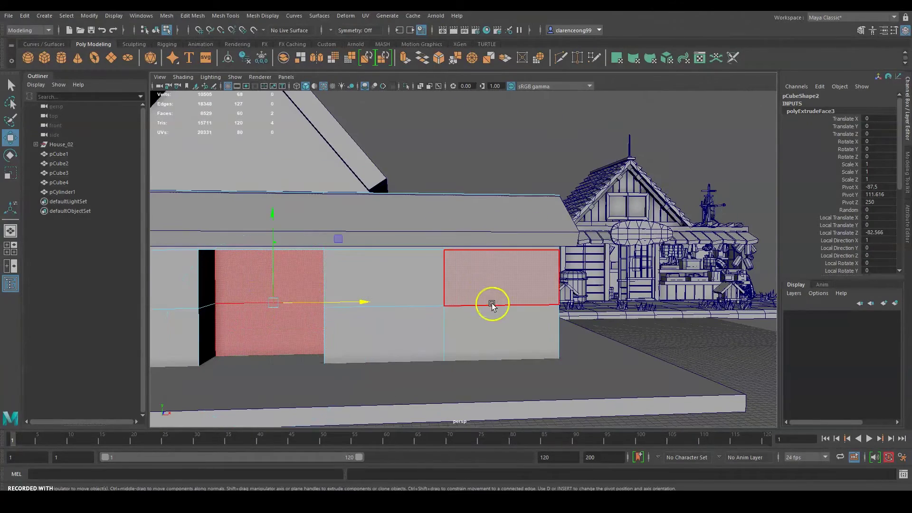
- Isolate the wall block, delete the bottom face of the doorway recess, and show the whole scene again
{"action": "left_click_drag", "start_coordinate": [488, 301], "coordinate": [397, 255], "text": "alt"}
{"action": "right_click_drag", "start_coordinate": [397, 255], "coordinate": [426, 231]}
{"action": "key", "text": "ctrl+1"}
{"action": "left_click_drag", "start_coordinate": [359, 272], "coordinate": [352, 242], "text": "alt"}
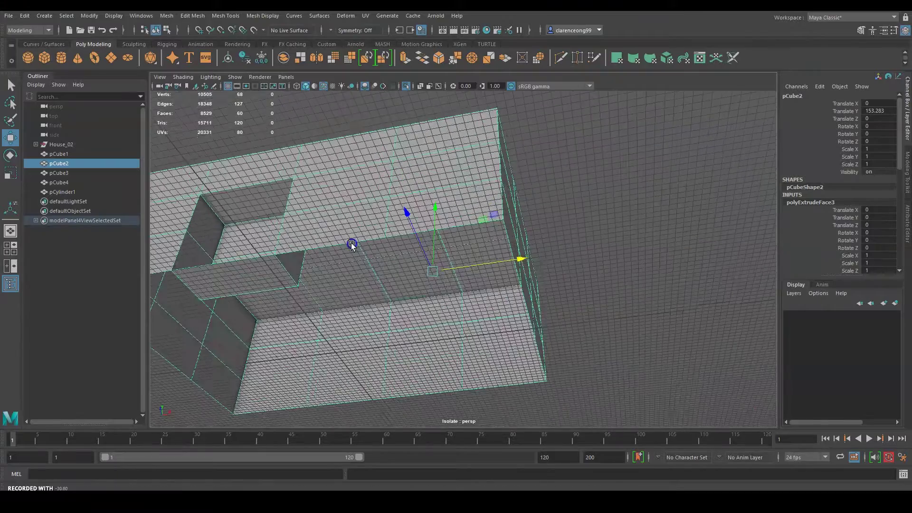
{"action": "right_click_drag", "start_coordinate": [300, 212], "coordinate": [307, 236]}
{"action": "left_click", "coordinate": [253, 264]}
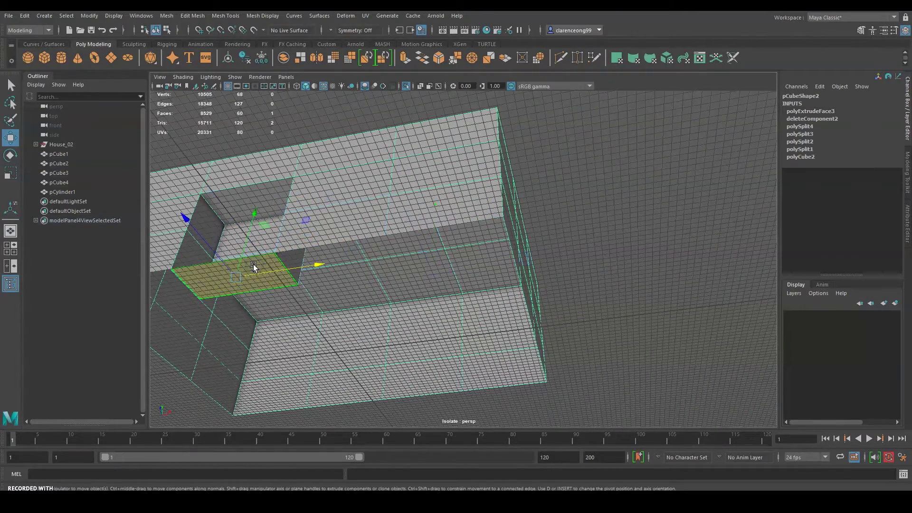
{"action": "key", "text": "Delete"}
{"action": "left_click_drag", "start_coordinate": [364, 220], "coordinate": [364, 273], "text": "alt"}
{"action": "middle_click_drag", "start_coordinate": [541, 219], "coordinate": [475, 216], "text": "alt"}
{"action": "key", "text": "ctrl+1"}
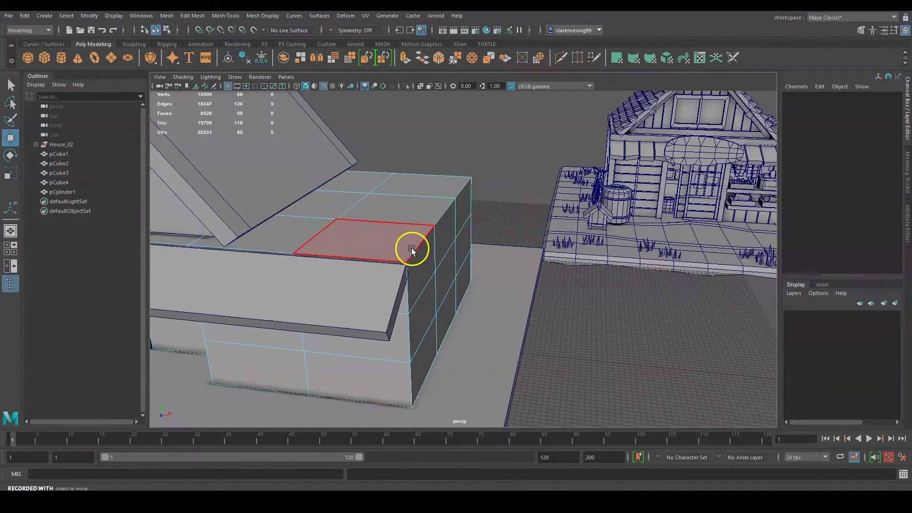
- Move the wall block's vertical edge loop beside the doorway close to the recess, at about X 26
{"action": "left_click_drag", "start_coordinate": [416, 249], "coordinate": [431, 251], "text": "alt"}
{"action": "right_click_drag", "start_coordinate": [311, 304], "coordinate": [360, 230]}
{"action": "left_click_drag", "start_coordinate": [415, 258], "coordinate": [402, 244], "text": "alt"}
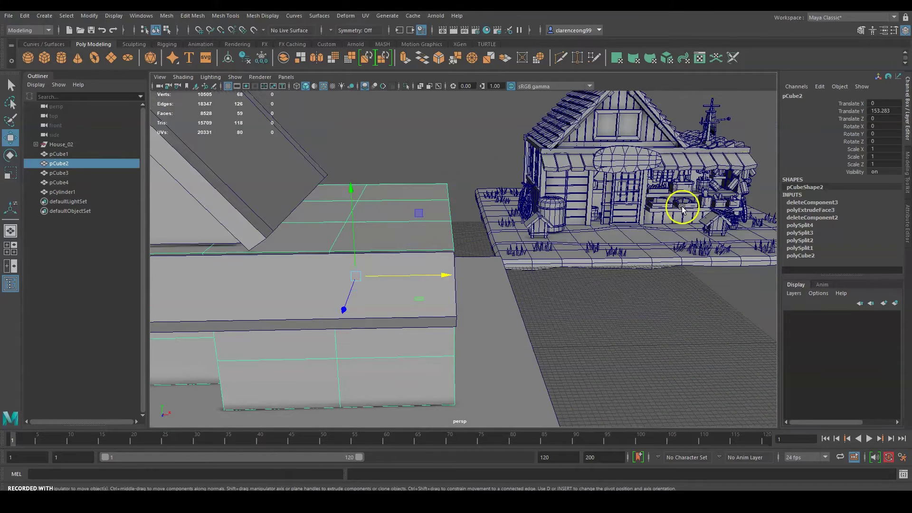
{"action": "right_click_drag", "start_coordinate": [382, 241], "coordinate": [375, 276]}
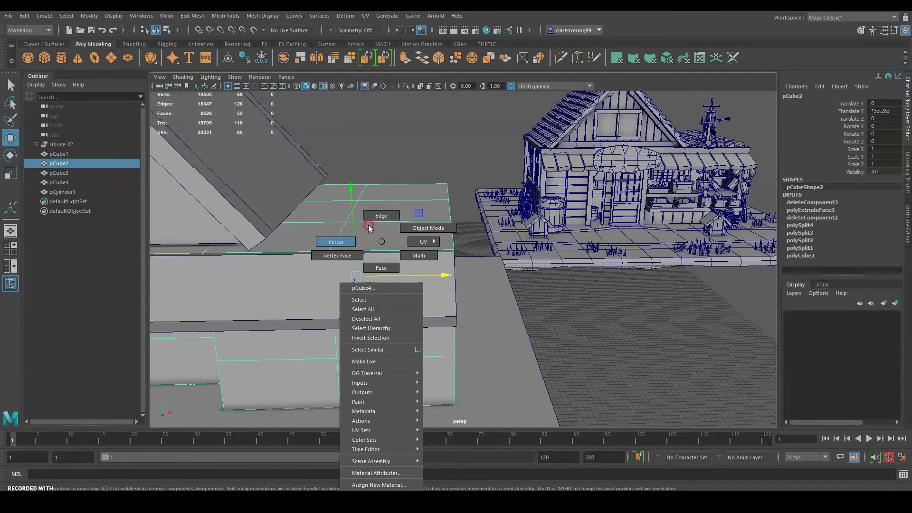
{"action": "right_click_drag", "start_coordinate": [372, 226], "coordinate": [338, 208]}
{"action": "left_click", "coordinate": [338, 234]}
{"action": "left_click", "coordinate": [335, 229]}
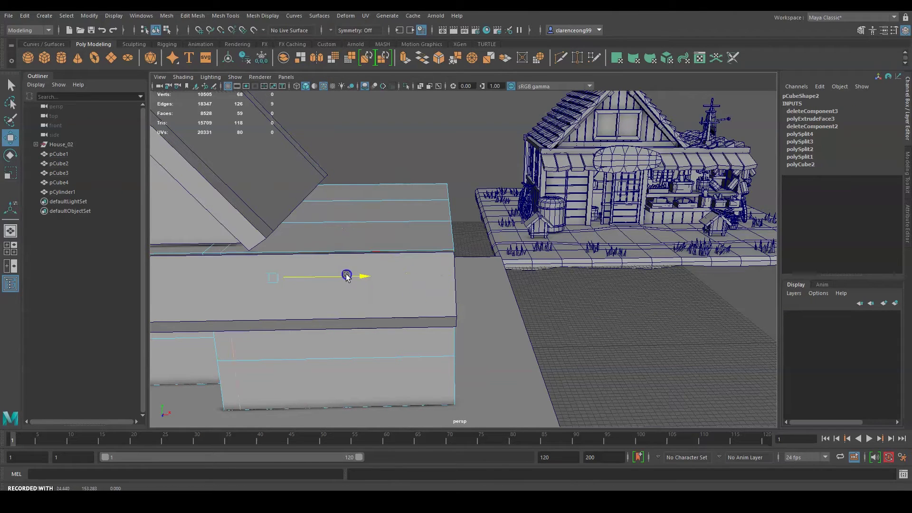
{"action": "left_click_drag", "start_coordinate": [348, 275], "coordinate": [398, 300], "text": "alt"}
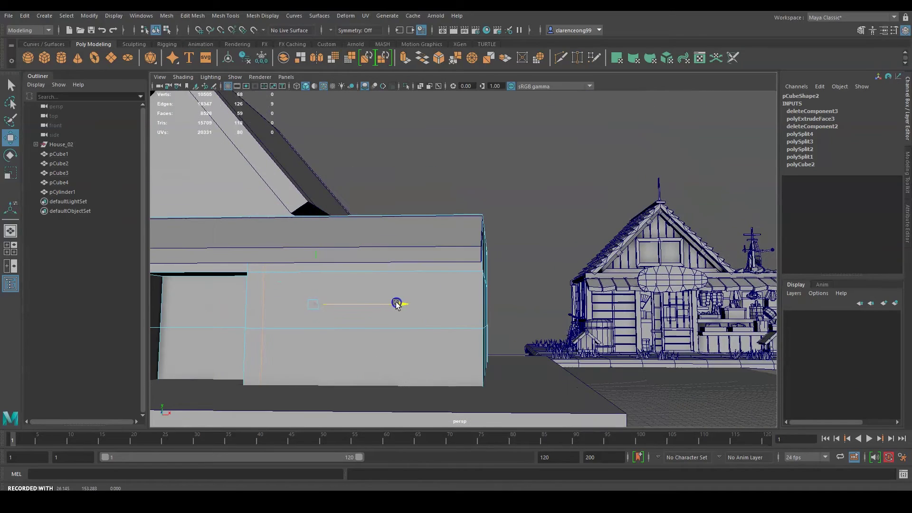
- Insert a vertical edge loop in the wall block close to the front corner away from the cylinder
{"action": "middle_click_drag", "start_coordinate": [610, 258], "coordinate": [340, 262], "text": "alt"}
{"action": "left_click_drag", "start_coordinate": [675, 350], "coordinate": [577, 327], "text": "alt"}
{"action": "scroll", "coordinate": [533, 343], "scroll_direction": "down", "scroll_amount": 3}
{"action": "left_click_drag", "start_coordinate": [534, 347], "coordinate": [439, 310], "text": "alt"}
{"action": "scroll", "coordinate": [439, 311], "scroll_direction": "up", "scroll_amount": 2}
{"action": "middle_click_drag", "start_coordinate": [421, 354], "coordinate": [462, 342], "text": "alt"}
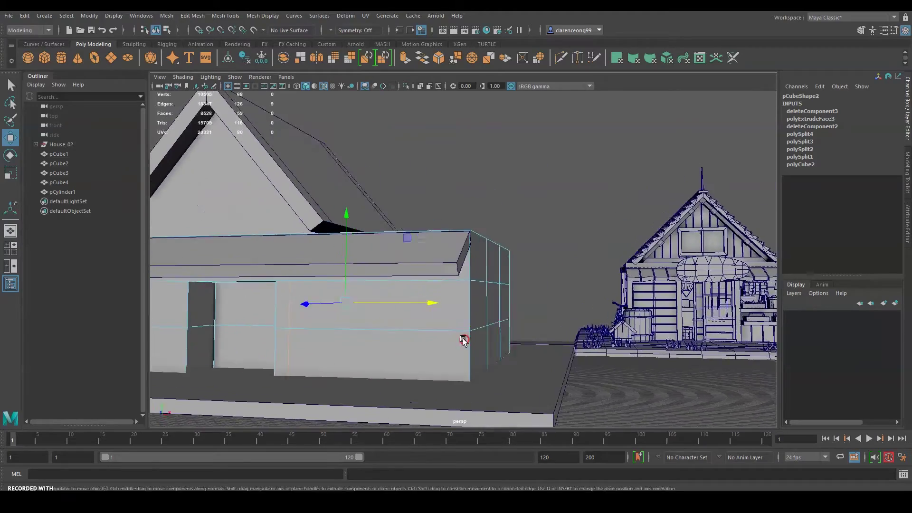
{"action": "left_click_drag", "start_coordinate": [462, 342], "coordinate": [481, 352], "text": "alt"}
{"action": "left_click", "coordinate": [474, 209]}
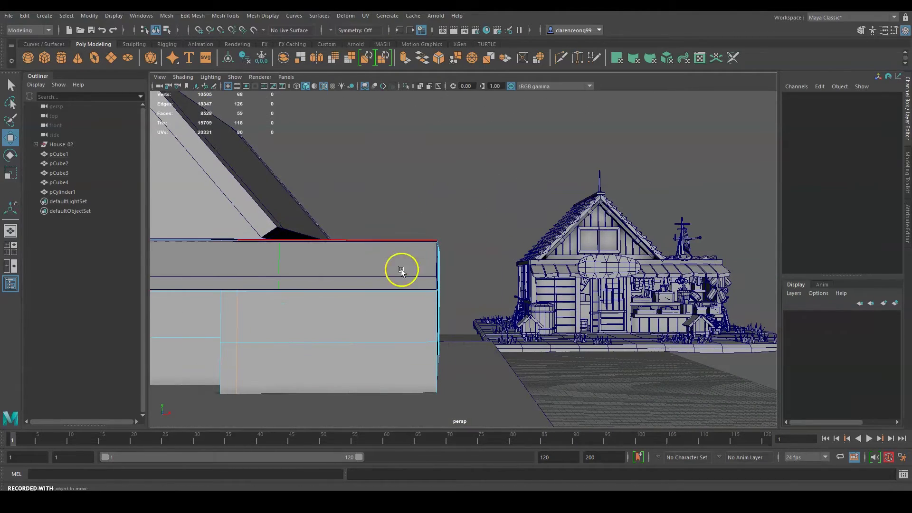
{"action": "left_click", "coordinate": [245, 18]}
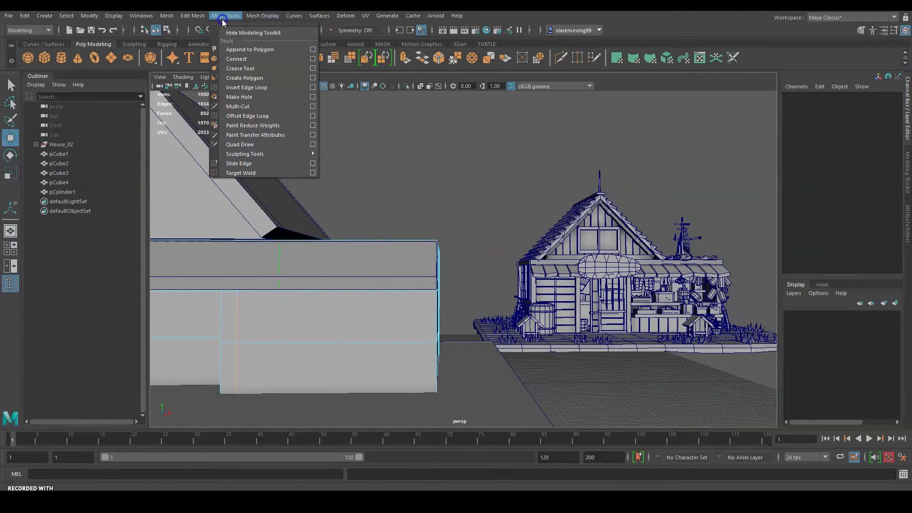
{"action": "left_click", "coordinate": [257, 84]}
{"action": "left_click_drag", "start_coordinate": [411, 343], "coordinate": [422, 342]}
{"action": "key", "text": "w"}
- Raise the wall block's upper horizontal row of vertices close to the wall top, selecting them in the front view
{"action": "left_click_drag", "start_coordinate": [362, 316], "coordinate": [310, 310], "text": "alt"}
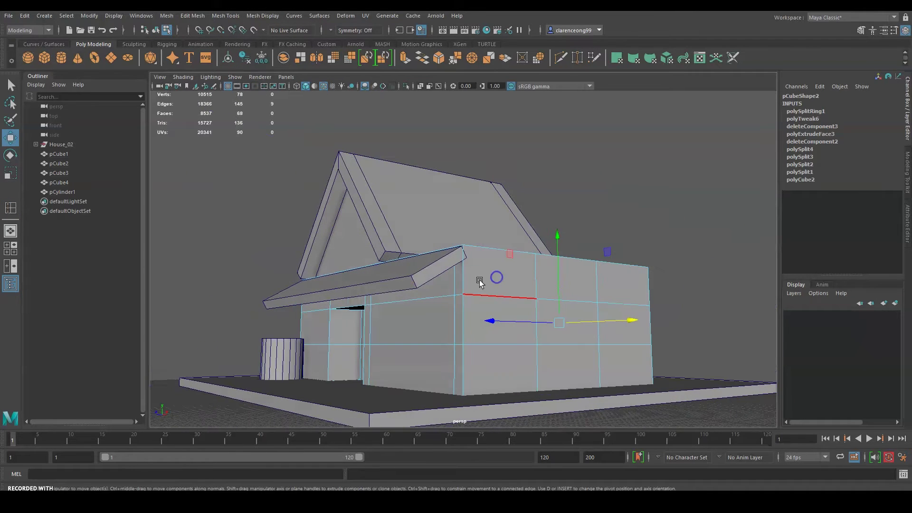
{"action": "key", "text": "space"}
{"action": "right_click_drag", "start_coordinate": [370, 273], "coordinate": [340, 239]}
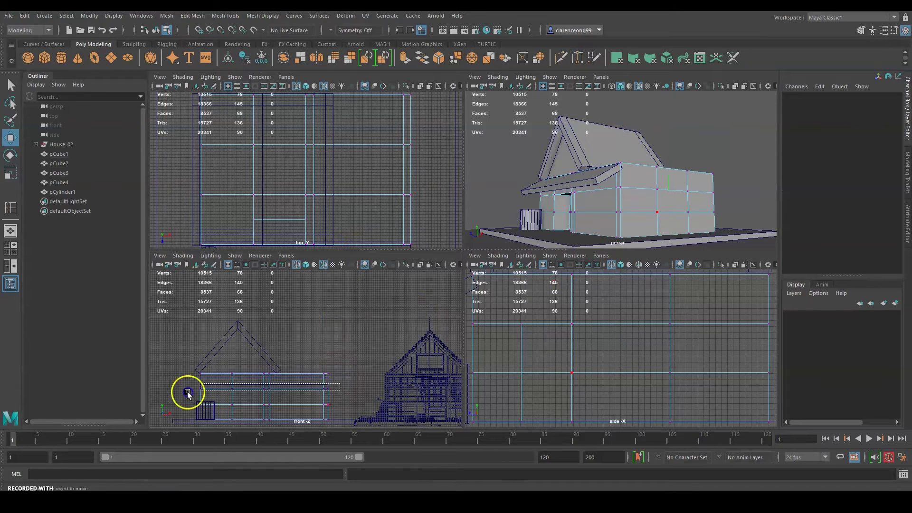
{"action": "left_click_drag", "start_coordinate": [171, 394], "coordinate": [167, 391]}
{"action": "left_click_drag", "start_coordinate": [266, 354], "coordinate": [272, 344]}
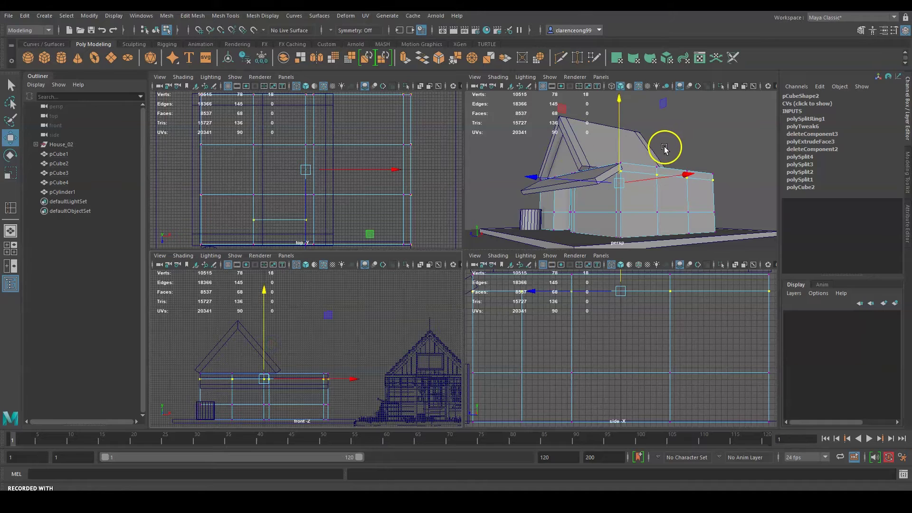
- Extrude the large upper front wall face beside the doorway inward by about 74.5 to form the shop-front opening
{"action": "scroll", "coordinate": [664, 149], "scroll_direction": "up", "scroll_amount": 5}
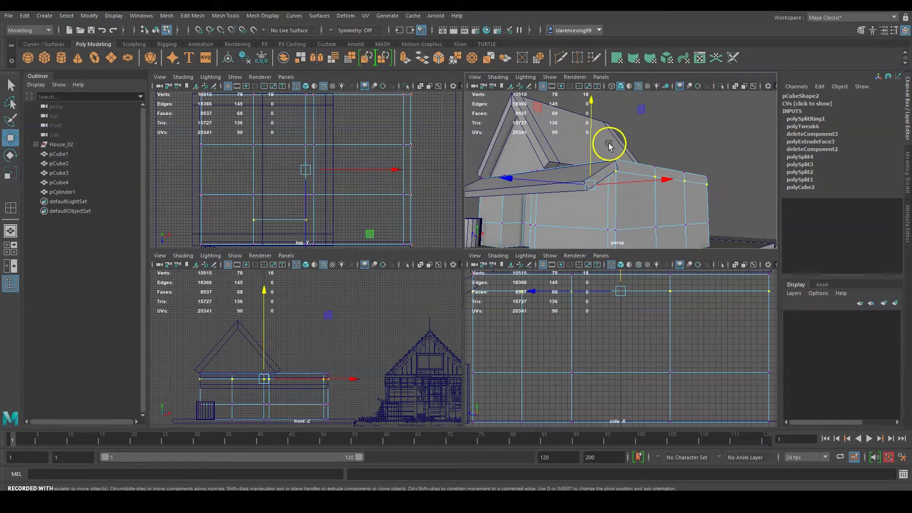
{"action": "middle_click_drag", "start_coordinate": [590, 142], "coordinate": [596, 146]}
{"action": "left_click_drag", "start_coordinate": [610, 210], "coordinate": [634, 198], "text": "alt"}
{"action": "right_click_drag", "start_coordinate": [591, 206], "coordinate": [587, 229]}
{"action": "left_click", "coordinate": [580, 205]}
{"action": "left_click_drag", "start_coordinate": [631, 198], "coordinate": [635, 189], "text": "alt"}
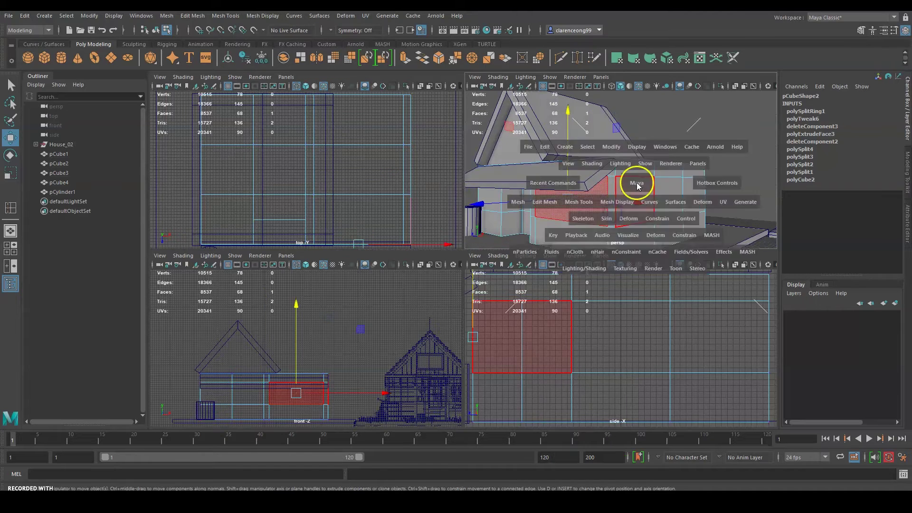
{"action": "key", "text": "space"}
{"action": "left_click_drag", "start_coordinate": [533, 237], "coordinate": [560, 223], "text": "alt"}
{"action": "left_click", "coordinate": [192, 16]}
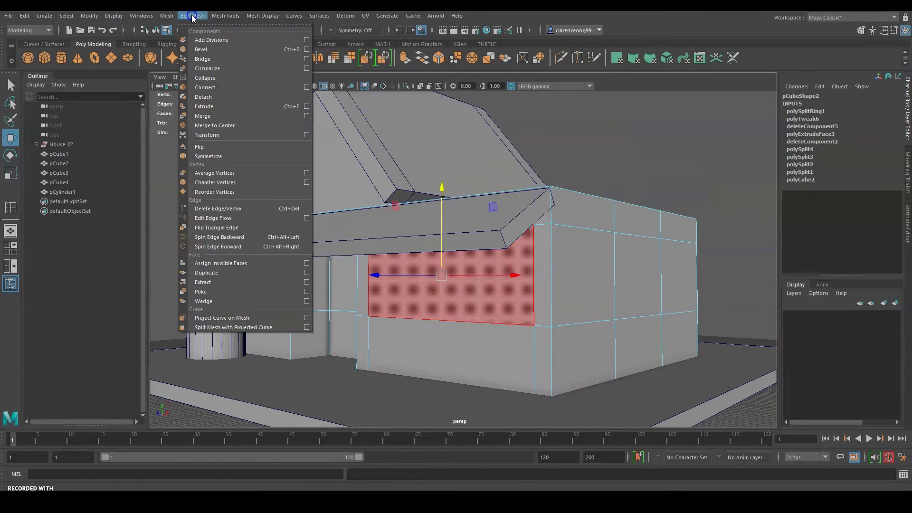
{"action": "mouse_move", "coordinate": [227, 21]}
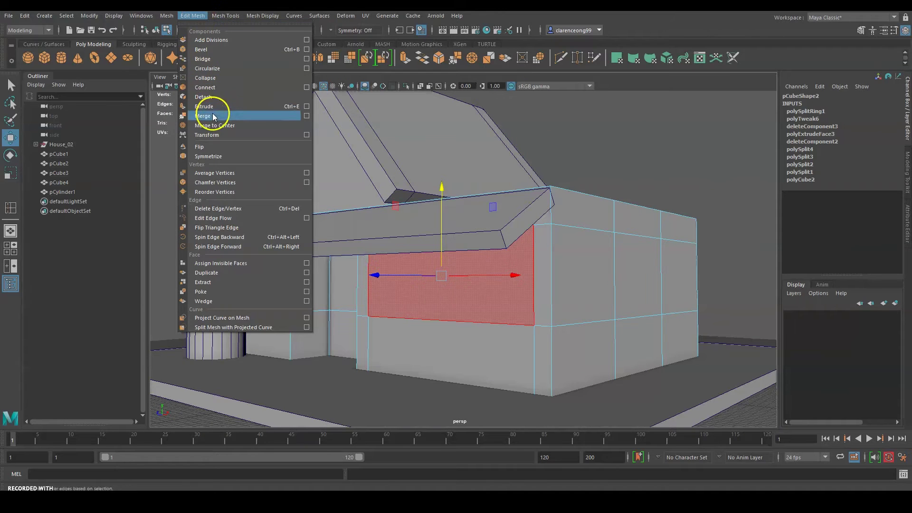
{"action": "left_click", "coordinate": [212, 113]}
{"action": "left_click", "coordinate": [390, 272]}
{"action": "left_click_drag", "start_coordinate": [399, 275], "coordinate": [434, 276]}
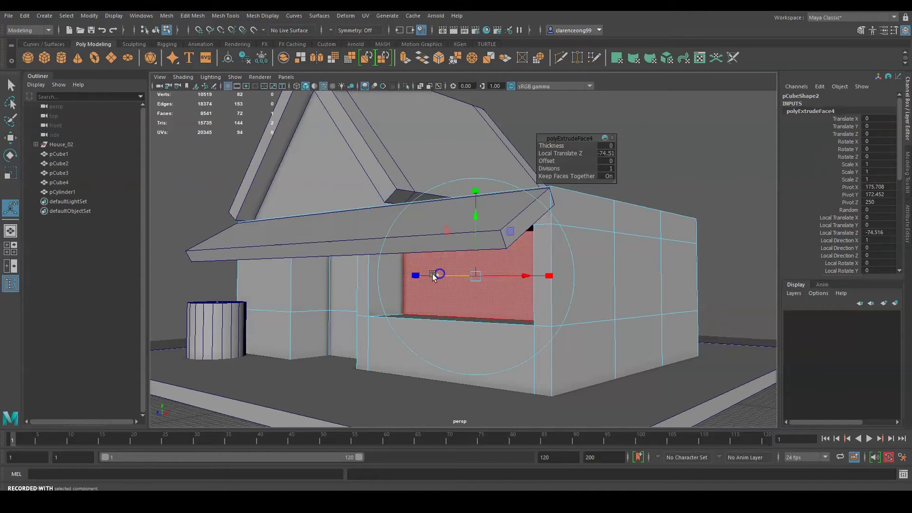
{"action": "mouse_move", "coordinate": [384, 306]}
{"action": "left_mouse_down", "text": "alt"}
{"action": "mouse_move", "coordinate": [452, 299]}
{"action": "mouse_move", "coordinate": [378, 298]}
{"action": "left_mouse_up", "text": "alt"}
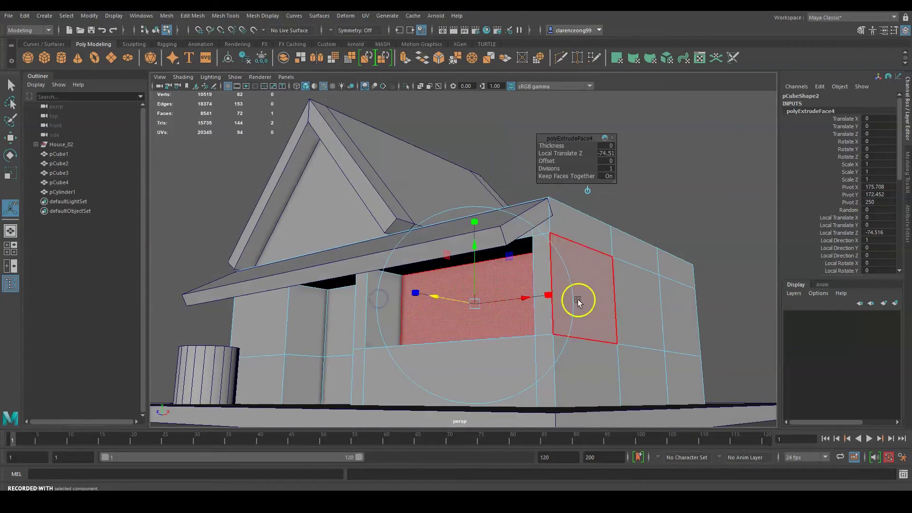
- Return the wall block to object mode, save the scene and clear the selection
{"action": "scroll", "coordinate": [610, 249], "scroll_direction": "down", "scroll_amount": 3}
{"action": "left_click_drag", "start_coordinate": [611, 246], "coordinate": [652, 368], "text": "alt"}
{"action": "key", "text": "w"}
{"action": "left_click", "coordinate": [652, 368]}
{"action": "right_click_drag", "start_coordinate": [462, 242], "coordinate": [512, 224]}
{"action": "left_click", "coordinate": [527, 174]}
{"action": "key", "text": "q"}
{"action": "key", "text": "ctrl+s"}
{"action": "left_click", "coordinate": [427, 263]}
{"action": "left_click_drag", "start_coordinate": [550, 256], "coordinate": [522, 303], "text": "alt"}
{"action": "middle_click_drag", "start_coordinate": [515, 289], "coordinate": [523, 309], "text": "alt"}
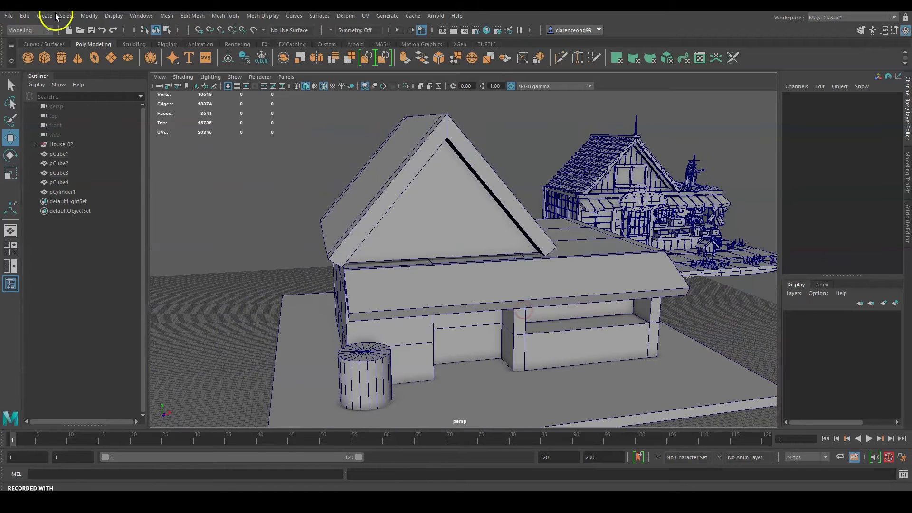
- Create a polygon cube with width 100, height 10 and depth 100 after resetting the cube options
{"action": "left_click", "coordinate": [51, 16]}
{"action": "mouse_move", "coordinate": [83, 50]}
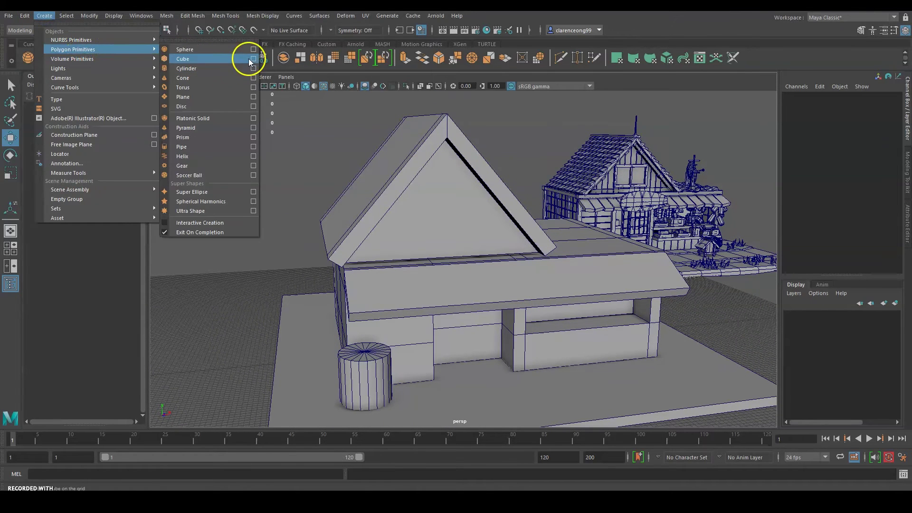
{"action": "left_click", "coordinate": [252, 59]}
{"action": "left_click", "coordinate": [76, 89]}
{"action": "left_click", "coordinate": [90, 108]}
{"action": "double_click", "coordinate": [171, 102]}
{"action": "type", "text": "100"}
{"action": "left_click", "coordinate": [166, 123]}
{"action": "type", "text": "100"}
{"action": "left_click", "coordinate": [181, 111]}
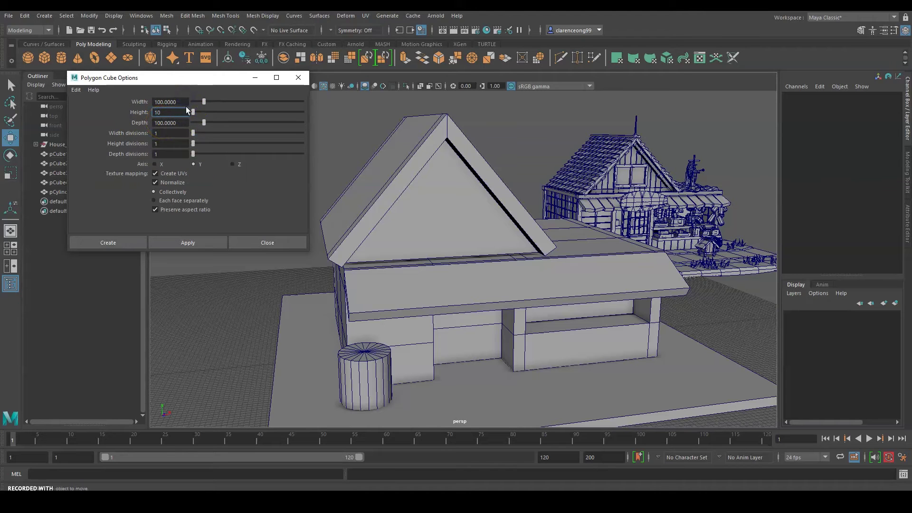
{"action": "left_click", "coordinate": [193, 243]}
- Move the new slab in front of the house at about Y 138, Z 339 and rotate it 90 degrees in X
{"action": "left_click_drag", "start_coordinate": [489, 289], "coordinate": [631, 411], "text": "alt"}
{"action": "left_click_drag", "start_coordinate": [553, 329], "coordinate": [597, 297]}
{"action": "key", "text": "e"}
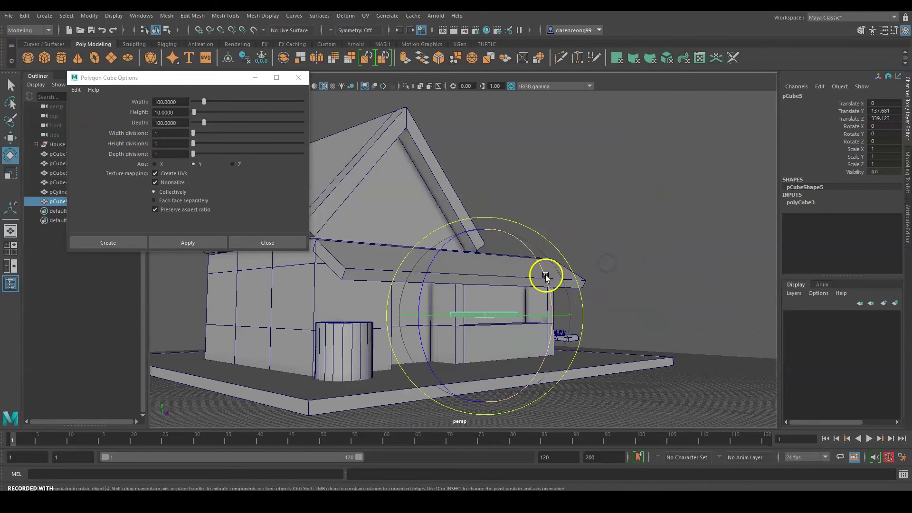
{"action": "left_click_drag", "start_coordinate": [544, 267], "coordinate": [556, 313]}
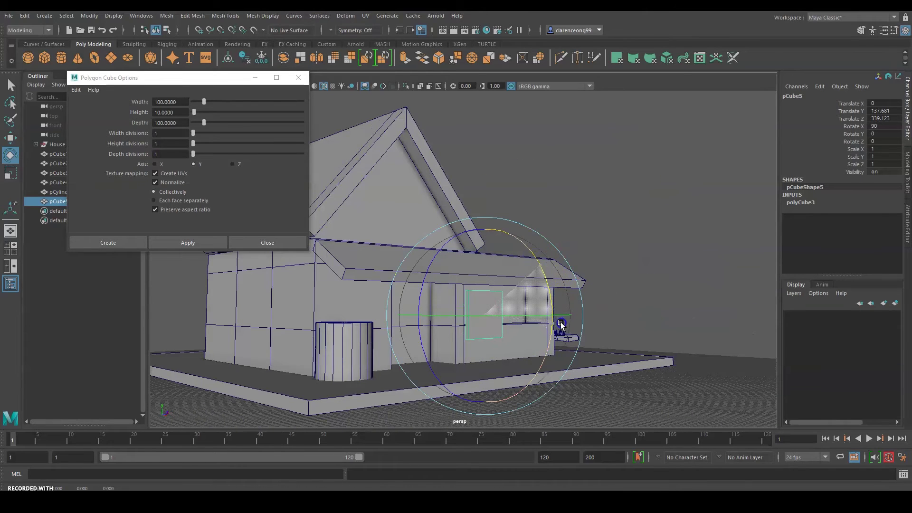
- Close the cube options and move the upright slab into the doorway at about X -50, Z 236
{"action": "key", "text": "w"}
{"action": "left_click_drag", "start_coordinate": [535, 315], "coordinate": [472, 313], "text": "alt"}
{"action": "scroll", "coordinate": [472, 313], "scroll_direction": "up", "scroll_amount": 4}
{"action": "left_click", "coordinate": [298, 79]}
{"action": "left_click_drag", "start_coordinate": [496, 220], "coordinate": [456, 211], "text": "alt"}
{"action": "scroll", "coordinate": [464, 219], "scroll_direction": "up", "scroll_amount": 4}
{"action": "middle_click_drag", "start_coordinate": [494, 304], "coordinate": [511, 267], "text": "alt"}
{"action": "left_click_drag", "start_coordinate": [512, 262], "coordinate": [578, 253], "text": "alt"}
- Set the door slab's cube height to 20 to thicken it
{"action": "key", "text": "e"}
{"action": "key", "text": "r"}
{"action": "left_click", "coordinate": [801, 203]}
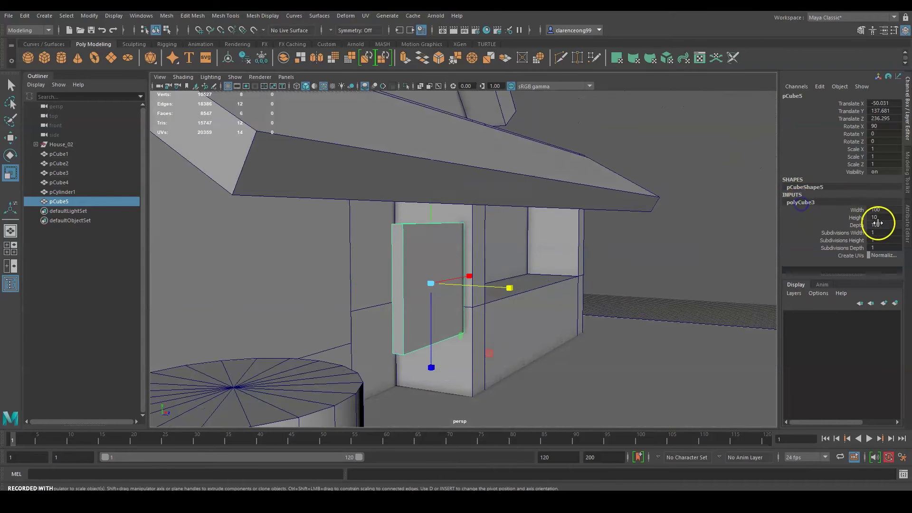
{"action": "left_click", "coordinate": [899, 217]}
{"action": "type", "text": "20"}
{"action": "key", "text": "Return"}
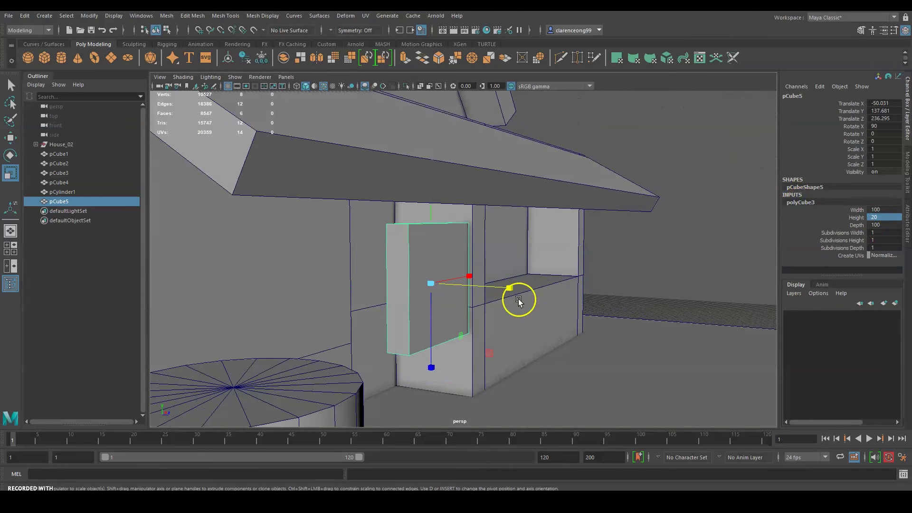
- Scale the door slab to about 1.97 in Z and lower it to about Y 127
{"action": "left_click_drag", "start_coordinate": [601, 322], "coordinate": [594, 314], "text": "alt"}
{"action": "key", "text": "w"}
{"action": "key", "text": "e"}
{"action": "key", "text": "r"}
{"action": "left_click_drag", "start_coordinate": [425, 360], "coordinate": [433, 332], "text": "alt"}
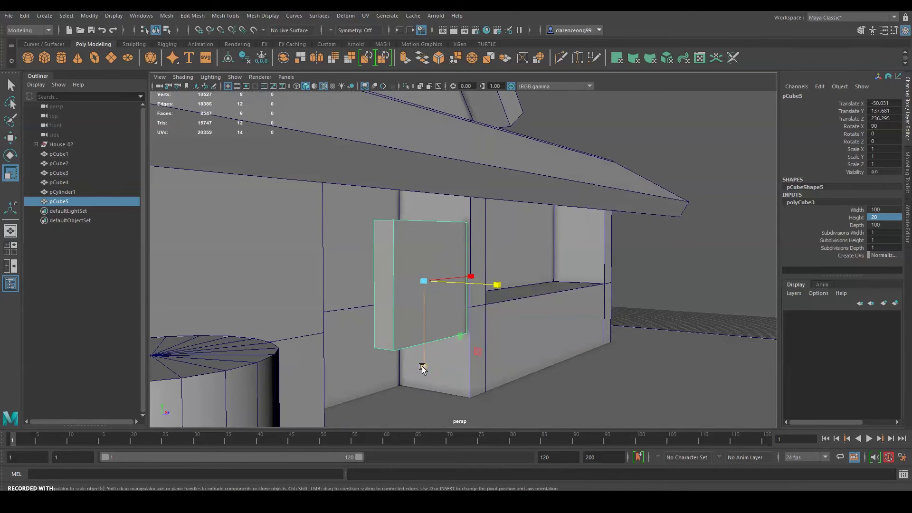
{"action": "left_click_drag", "start_coordinate": [421, 366], "coordinate": [432, 429]}
{"action": "left_click_drag", "start_coordinate": [515, 404], "coordinate": [467, 372], "text": "alt"}
{"action": "key", "text": "w"}
{"action": "mouse_move", "coordinate": [401, 222]}
{"action": "left_mouse_down"}
{"action": "mouse_move", "coordinate": [402, 241]}
{"action": "mouse_move", "coordinate": [403, 227]}
{"action": "left_mouse_up"}
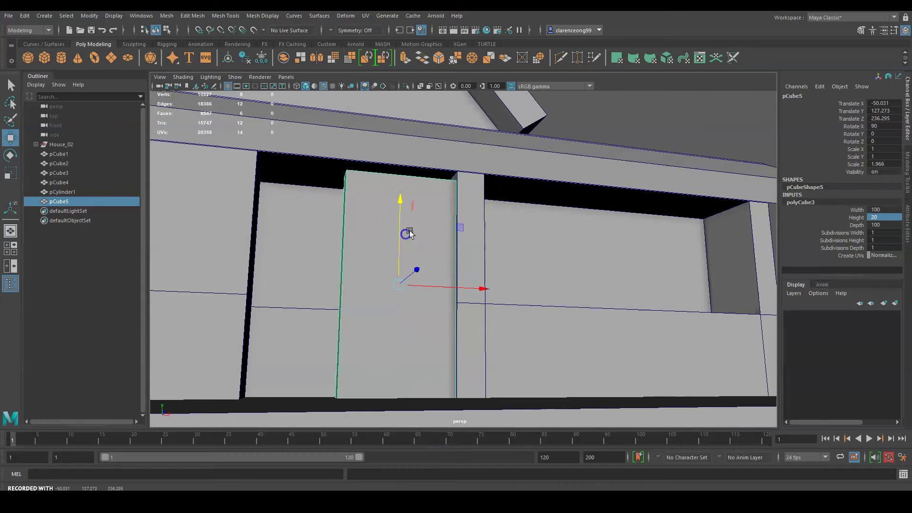
- Align the door slab with the doorway in the front and perspective views, at about X -50.5, Y 129.7
{"action": "key", "text": "space"}
{"action": "key", "text": "space"}
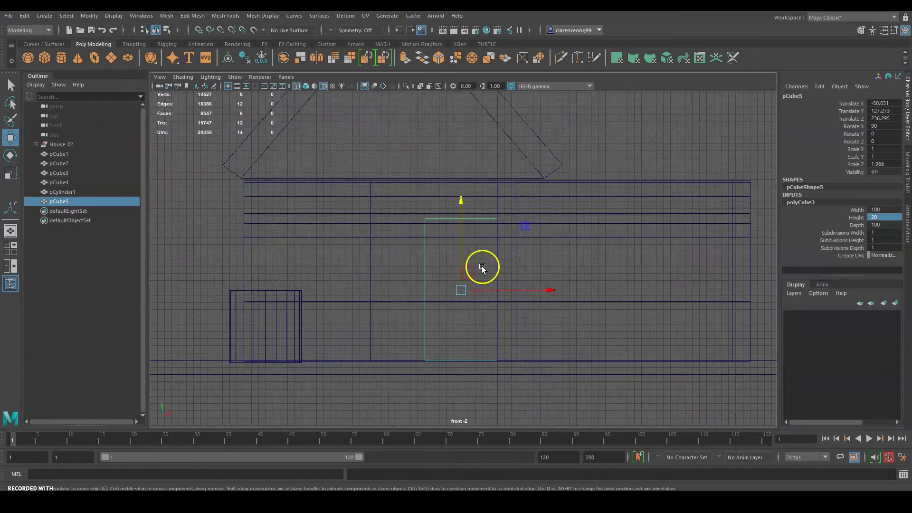
{"action": "left_click_drag", "start_coordinate": [459, 214], "coordinate": [466, 213]}
{"action": "key", "text": "space"}
{"action": "key", "text": "space"}
{"action": "left_click_drag", "start_coordinate": [621, 207], "coordinate": [579, 257], "text": "alt"}
{"action": "left_click_drag", "start_coordinate": [498, 283], "coordinate": [527, 311], "text": "alt"}
{"action": "left_click_drag", "start_coordinate": [471, 285], "coordinate": [452, 285]}
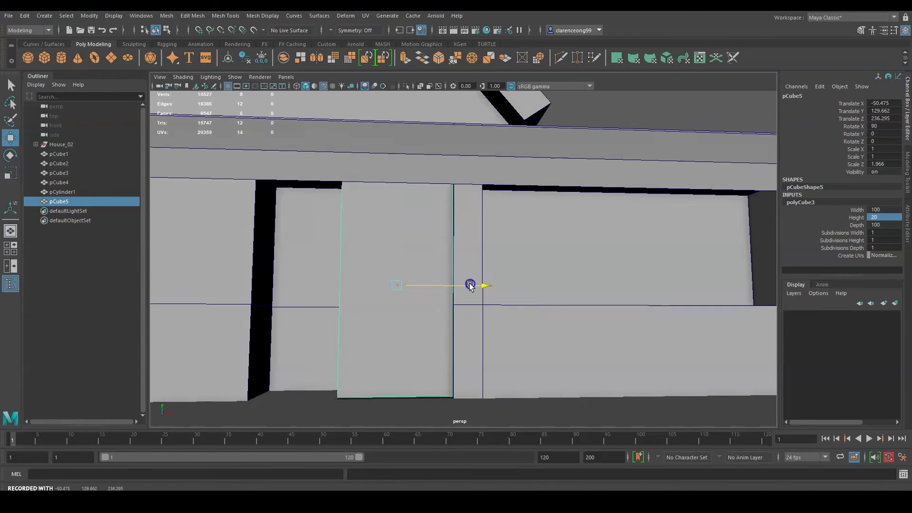
- Examine the door and shop front of the new house and compare them with the reference house
{"action": "left_click_drag", "start_coordinate": [557, 284], "coordinate": [546, 291], "text": "alt"}
{"action": "middle_click_drag", "start_coordinate": [580, 250], "coordinate": [523, 273], "text": "alt"}
{"action": "scroll", "coordinate": [537, 273], "scroll_direction": "down", "scroll_amount": 3}
{"action": "left_click_drag", "start_coordinate": [570, 264], "coordinate": [585, 275], "text": "alt"}
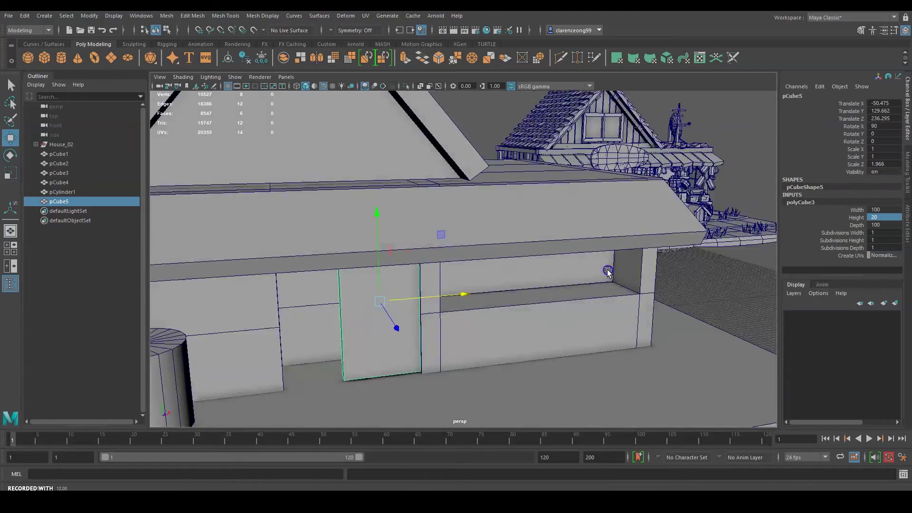
{"action": "middle_click_drag", "start_coordinate": [584, 275], "coordinate": [456, 285], "text": "alt"}
{"action": "left_click_drag", "start_coordinate": [456, 285], "coordinate": [418, 289], "text": "alt"}
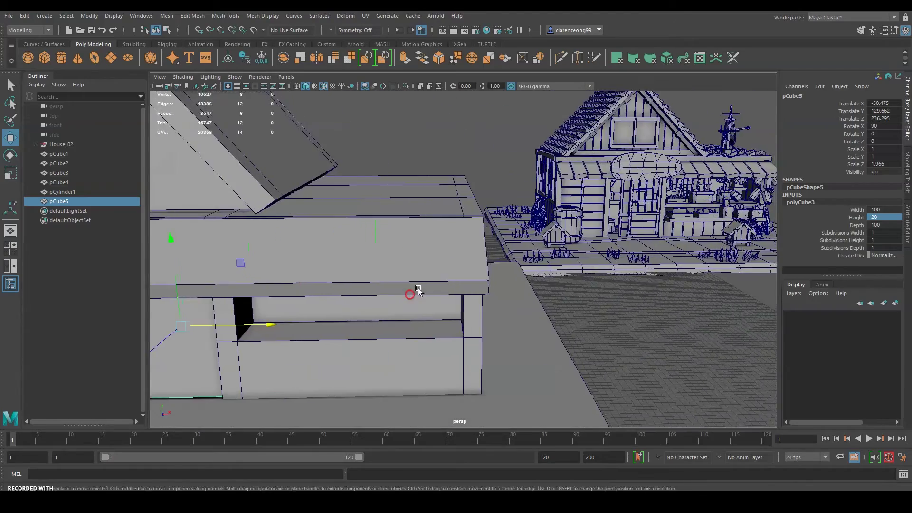
{"action": "right_click_drag", "start_coordinate": [419, 290], "coordinate": [563, 281], "text": "alt"}
{"action": "left_click_drag", "start_coordinate": [564, 281], "coordinate": [295, 271], "text": "alt"}
{"action": "middle_click_drag", "start_coordinate": [295, 271], "coordinate": [493, 272], "text": "alt"}
{"action": "left_click_drag", "start_coordinate": [618, 266], "coordinate": [531, 259], "text": "alt"}
{"action": "middle_click_drag", "start_coordinate": [531, 259], "coordinate": [643, 265], "text": "alt"}
{"action": "left_click_drag", "start_coordinate": [596, 236], "coordinate": [361, 238], "text": "alt"}
{"action": "middle_click_drag", "start_coordinate": [361, 238], "coordinate": [651, 247], "text": "alt"}
{"action": "left_click_drag", "start_coordinate": [650, 247], "coordinate": [299, 305], "text": "alt"}
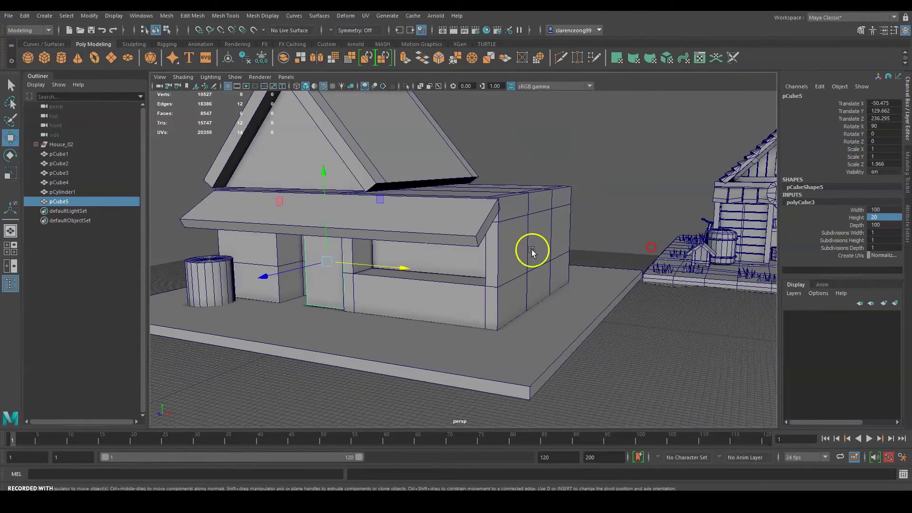
- Duplicate the door slab, move the copy forward to about Z 375 and rotate it to -90 degrees in Z
{"action": "key", "text": "ctrl+d"}
{"action": "key", "text": "e"}
{"action": "key", "text": "w"}
{"action": "key", "text": "e"}
{"action": "left_click_drag", "start_coordinate": [384, 237], "coordinate": [442, 300]}
{"action": "key", "text": "w"}
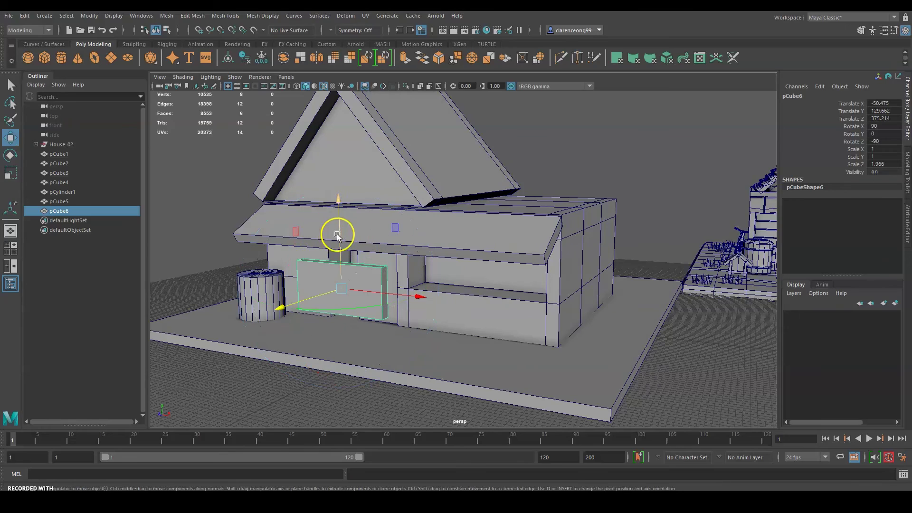
- Position the duplicated slab as a sign board against the front awning, at about Y 225, Z 362
{"action": "left_click_drag", "start_coordinate": [338, 234], "coordinate": [348, 178]}
{"action": "left_click_drag", "start_coordinate": [491, 218], "coordinate": [558, 258], "text": "alt"}
{"action": "left_click_drag", "start_coordinate": [614, 248], "coordinate": [606, 245]}
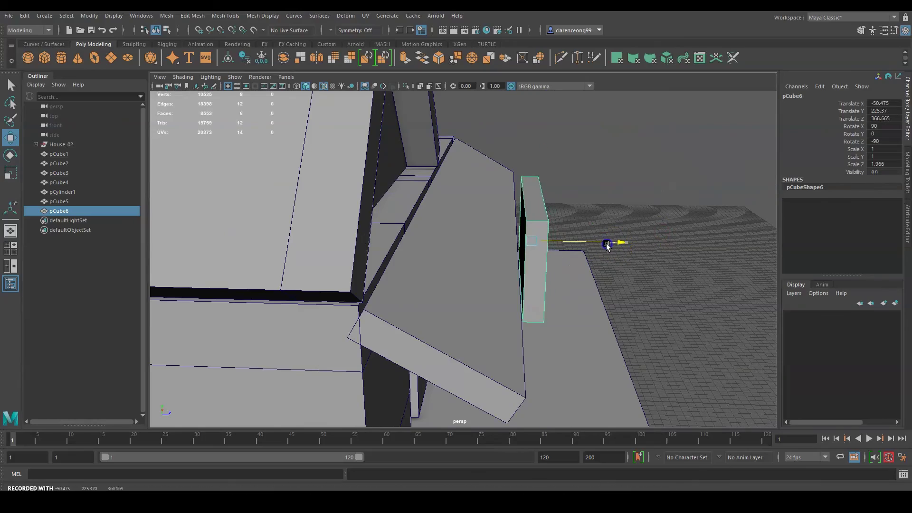
{"action": "left_click_drag", "start_coordinate": [665, 247], "coordinate": [598, 242], "text": "alt"}
{"action": "scroll", "coordinate": [622, 271], "scroll_direction": "down", "scroll_amount": 4}
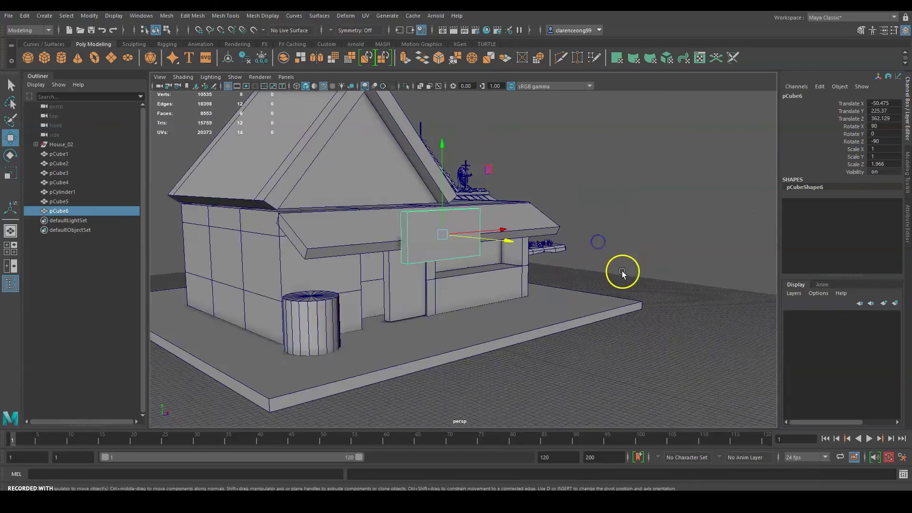
{"action": "left_click_drag", "start_coordinate": [622, 271], "coordinate": [637, 322], "text": "alt"}
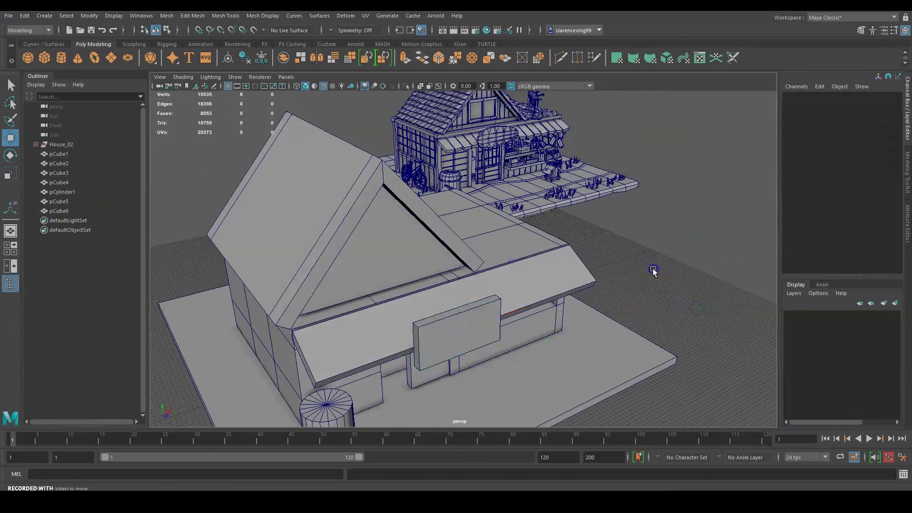